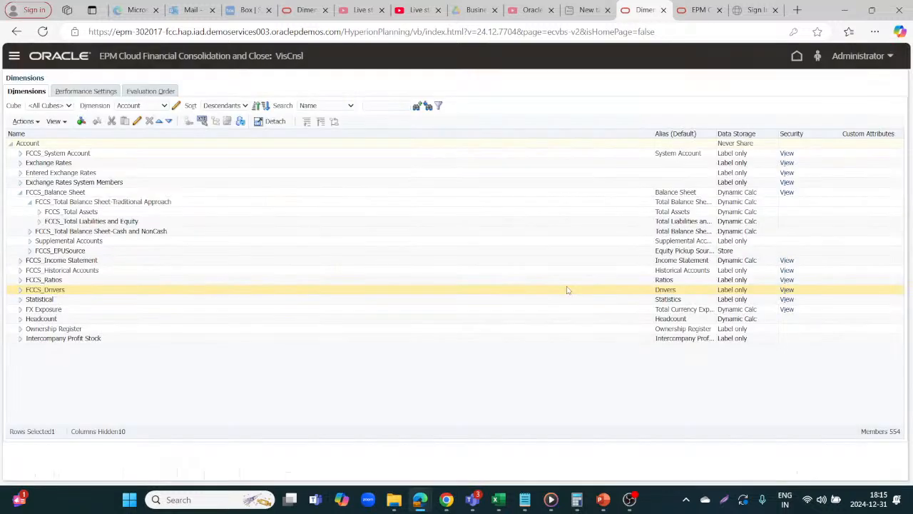
Step: Expand the Account dimension's balance sheet hierarchy down through Total Equity, Owners Equity and Retained Earnings
left_click(39, 212)
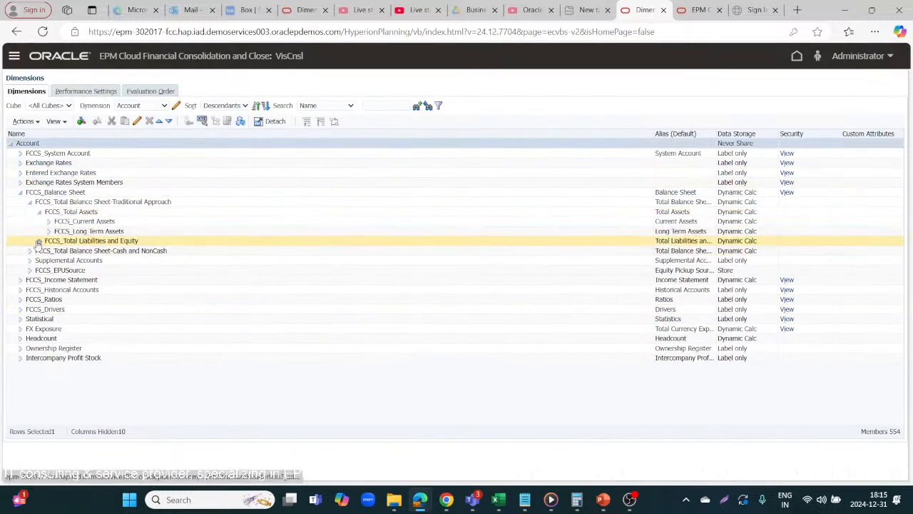
left_click(39, 241)
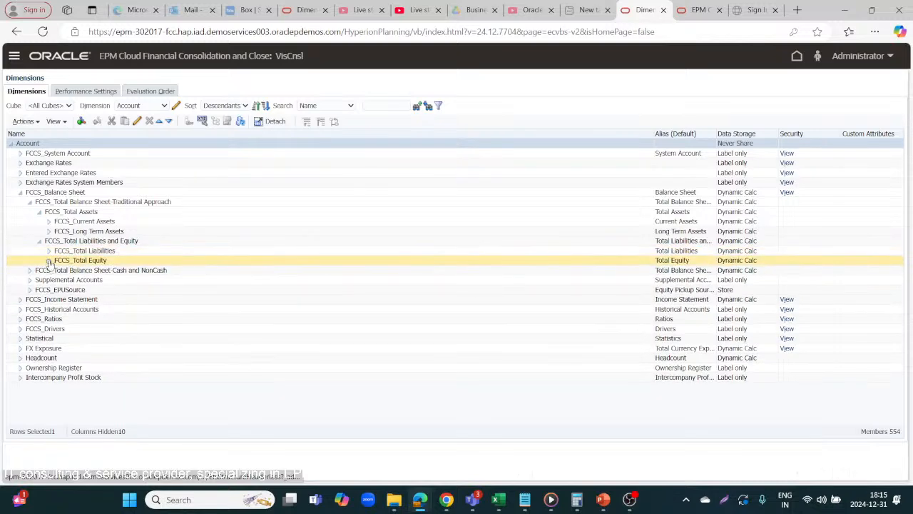
left_click(48, 260)
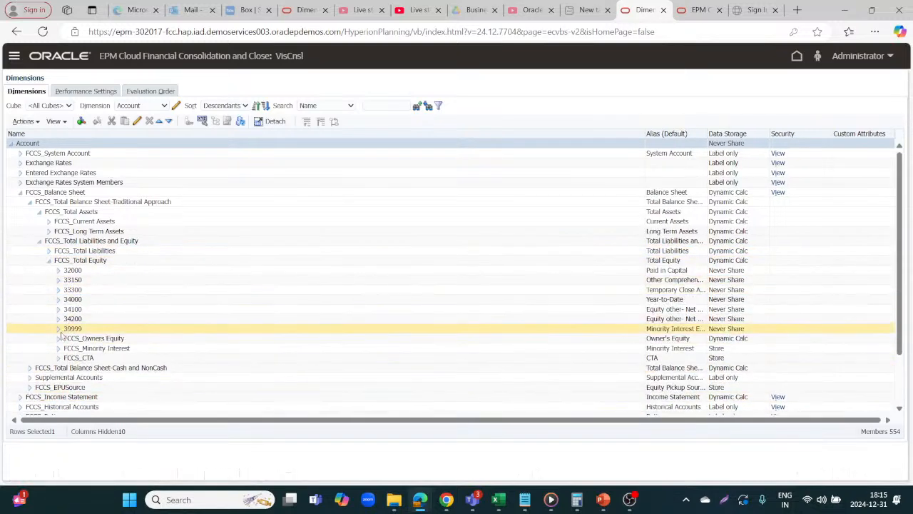
left_click(58, 339)
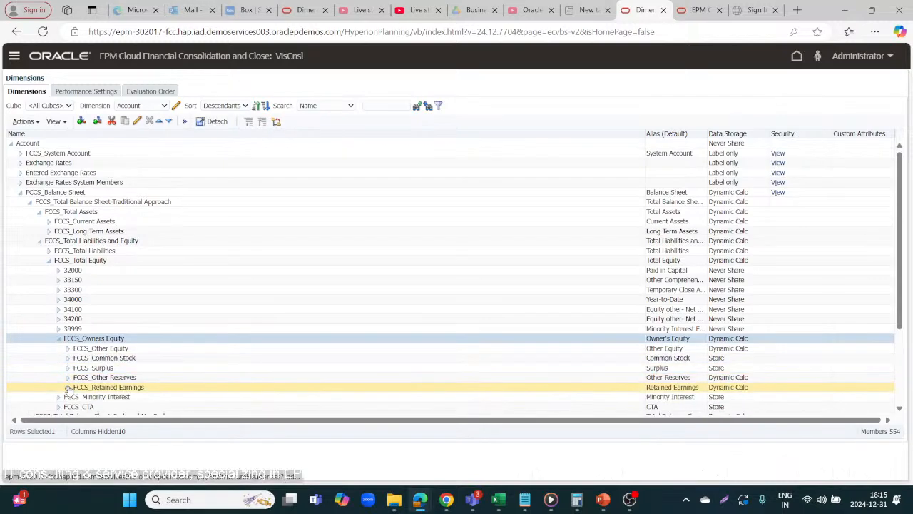
left_click(68, 387)
scroll(201, 411, "down", 5)
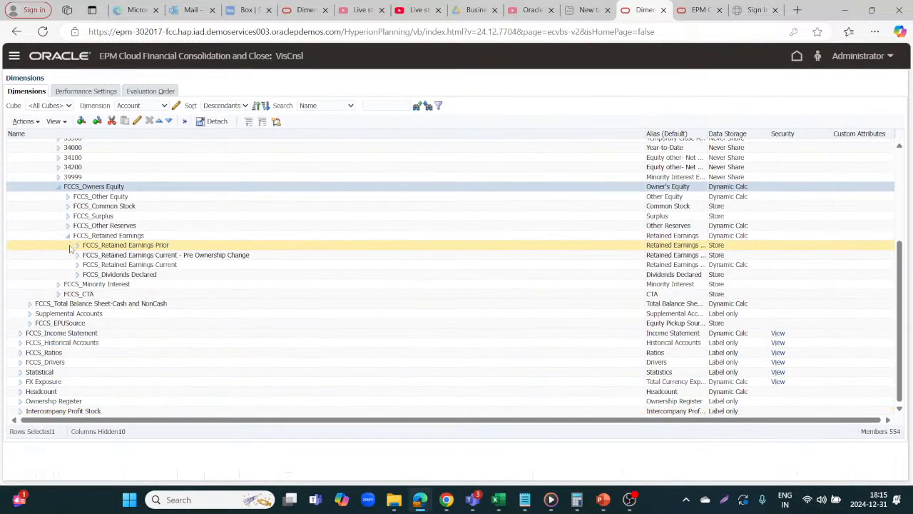
Step: Expand Retained Earnings Current down through Owners Income, Net Income, Operating Income and Gross Profit to FCCS_Sales
left_click(77, 269)
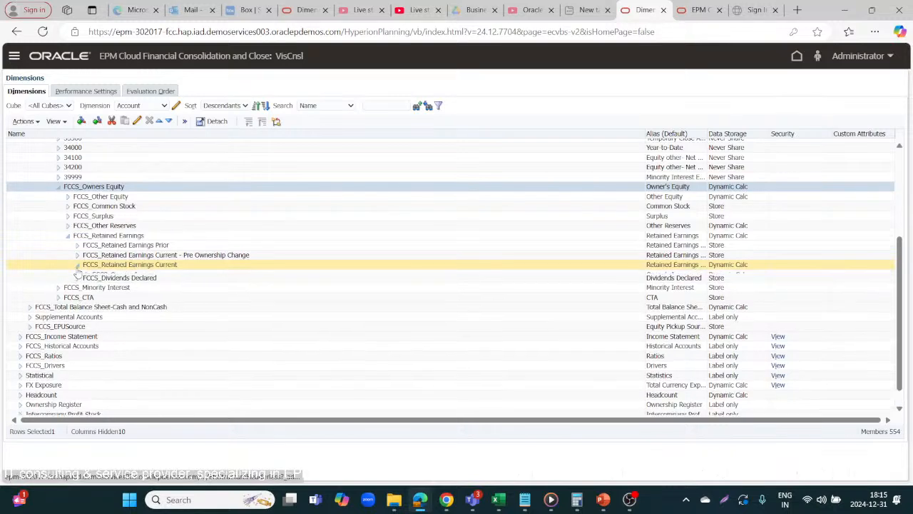
left_click(86, 276)
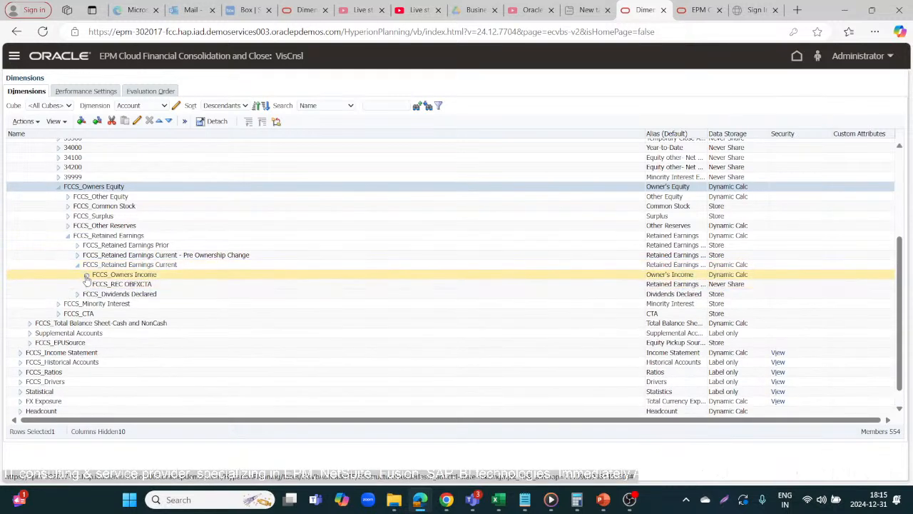
left_click(97, 295)
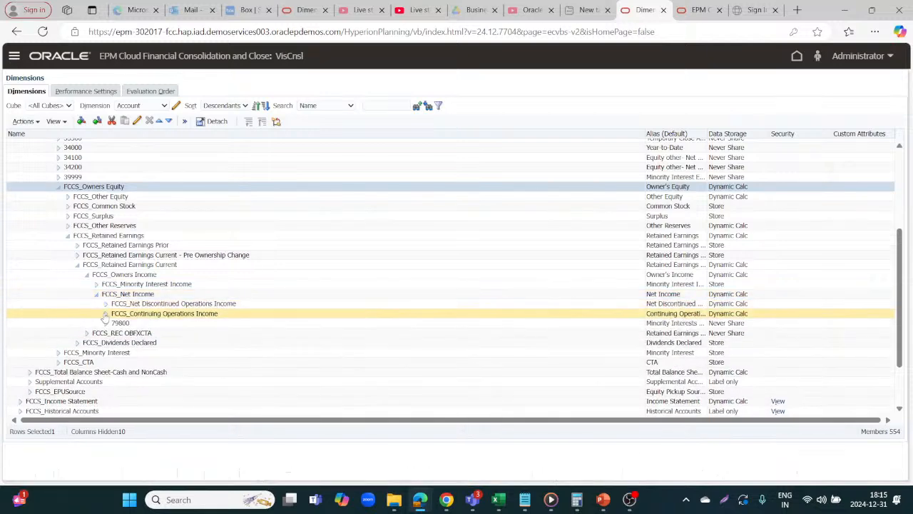
left_click(105, 315)
left_click(115, 324)
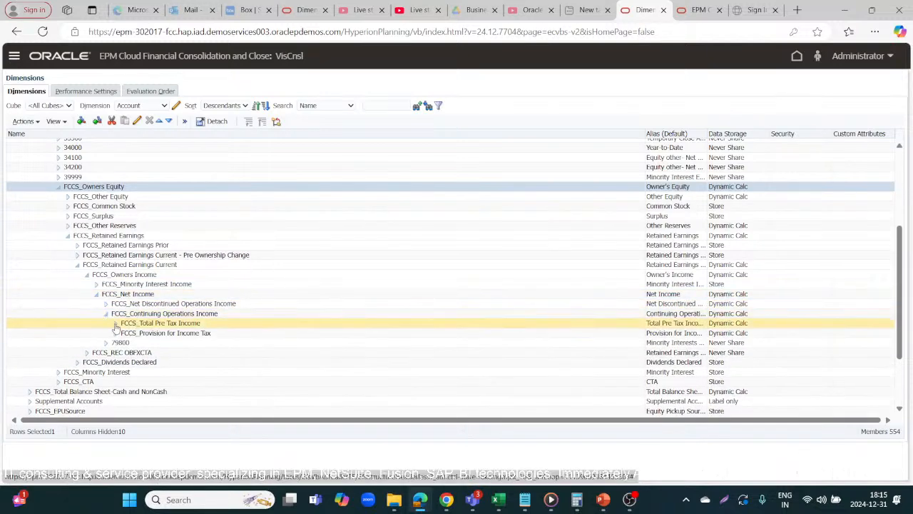
left_click(124, 333)
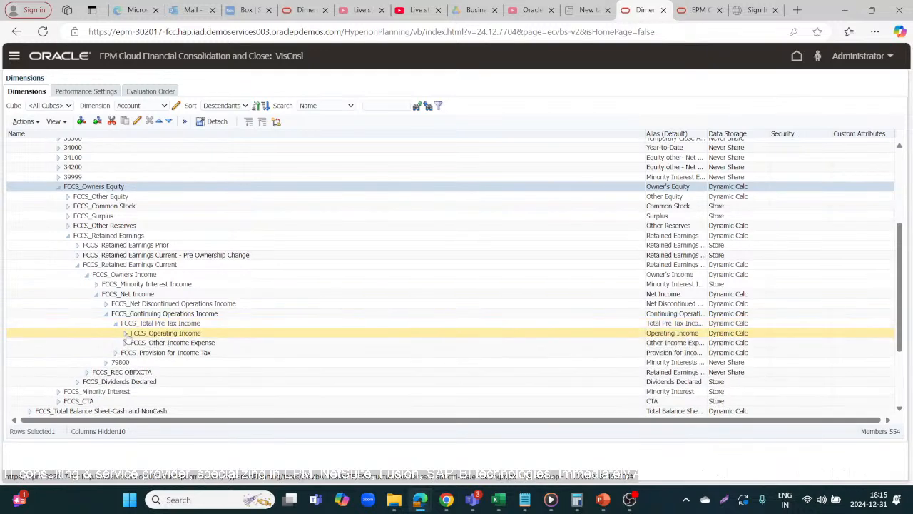
left_click(135, 343)
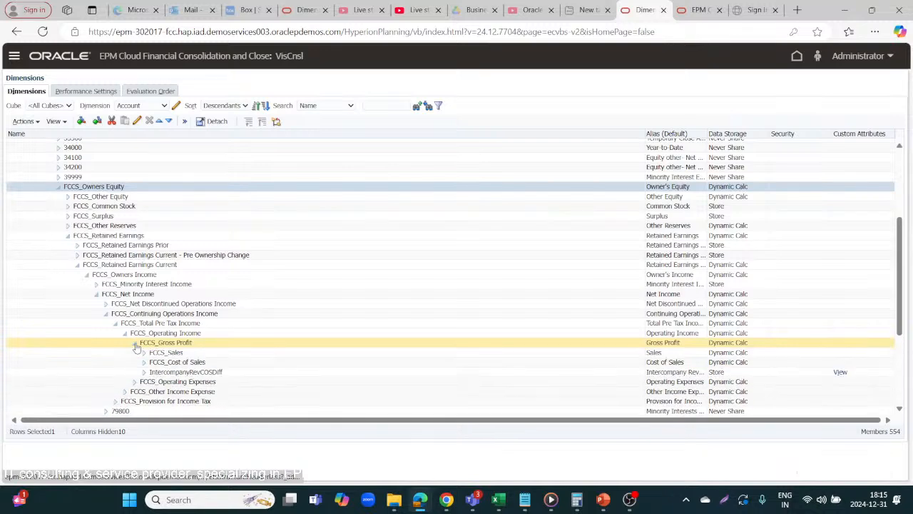
left_click(144, 352)
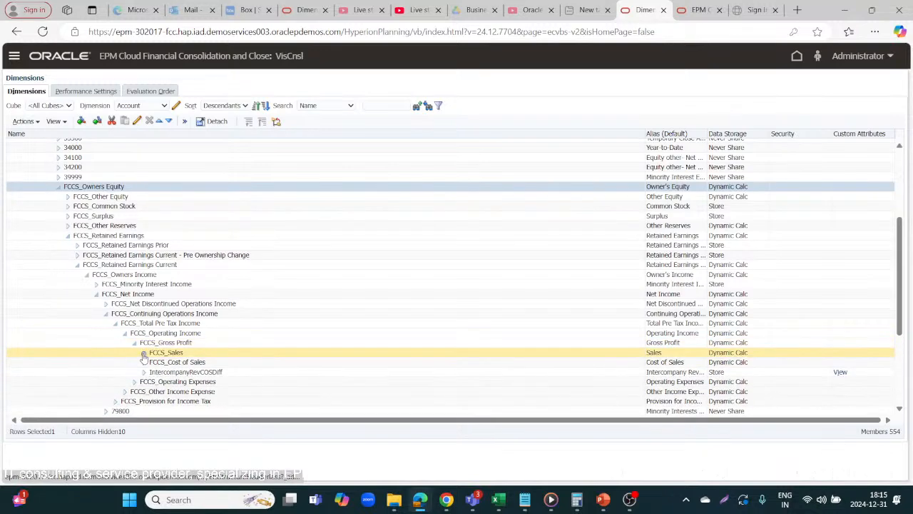
Step: Examine the Sales members PaymentMode, Contract Revenue and 41100, and Service Fees under Operating Expenses
scroll(182, 364, "down", 2)
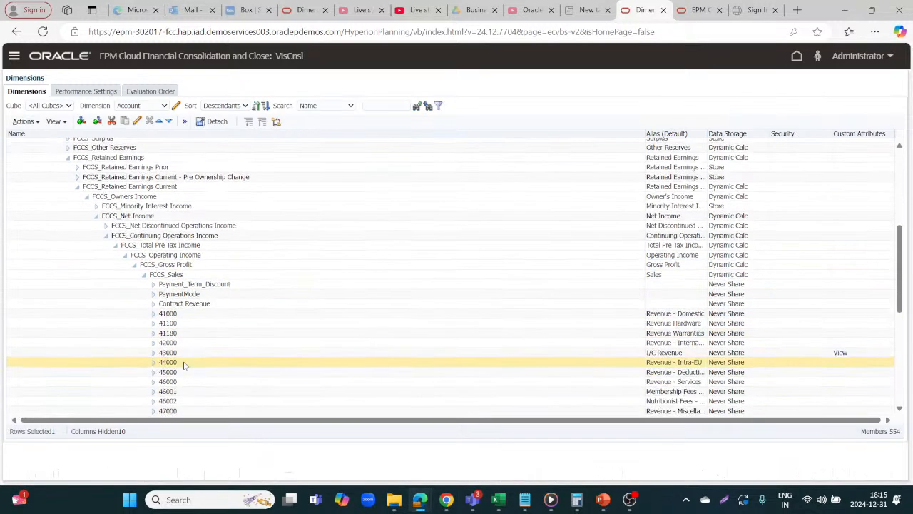
scroll(183, 366, "down", 1)
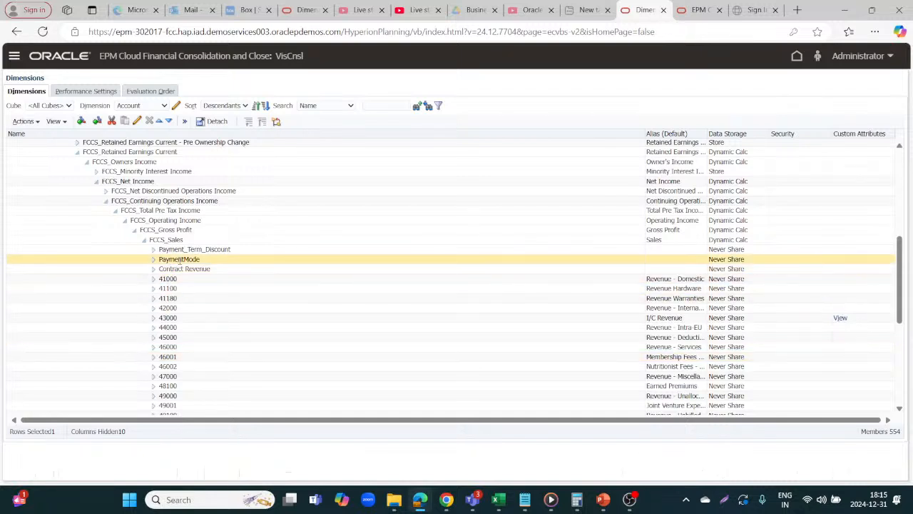
left_click(179, 259)
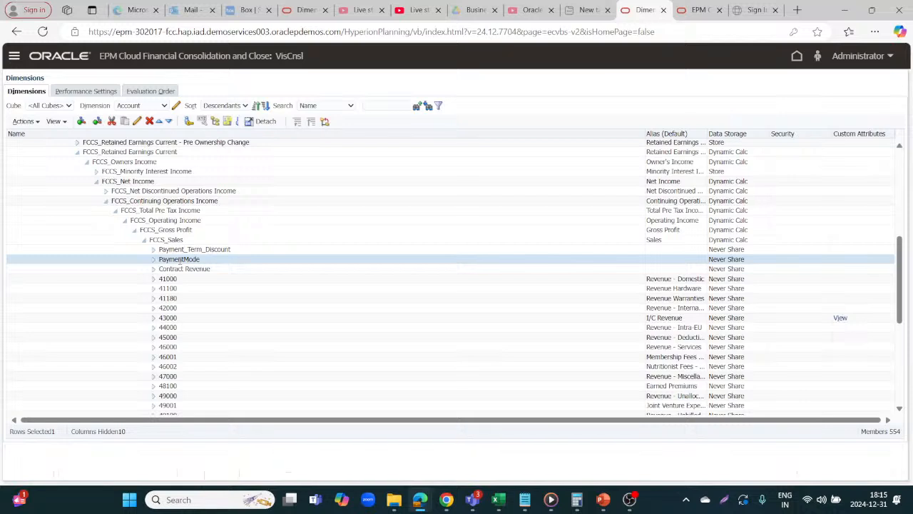
left_click(171, 269)
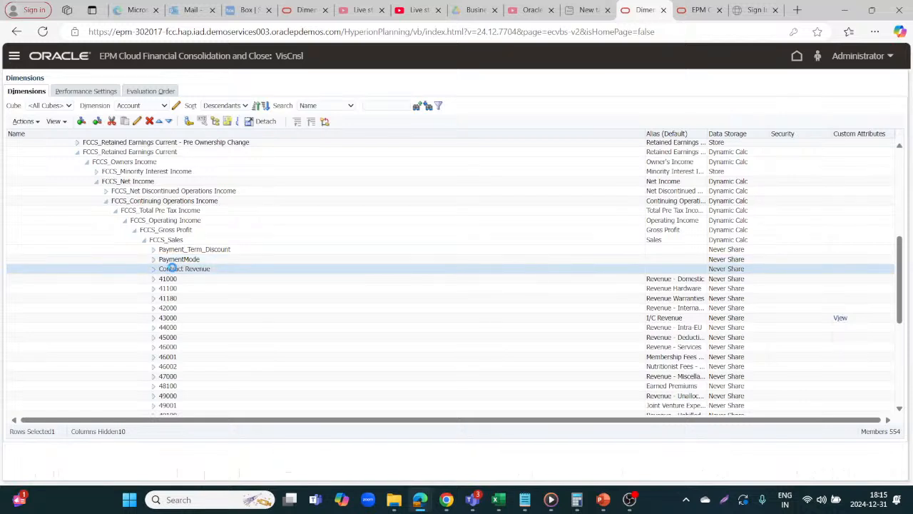
left_click(170, 287)
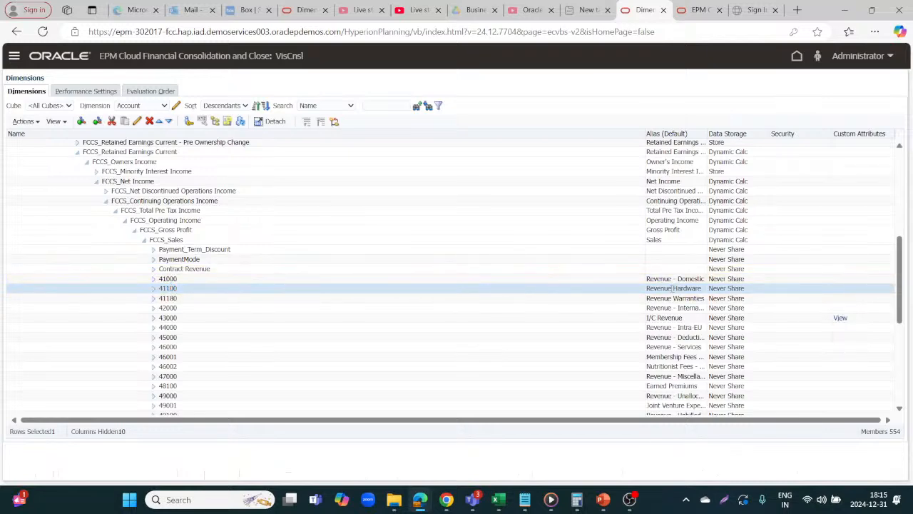
scroll(672, 288, "down", 5)
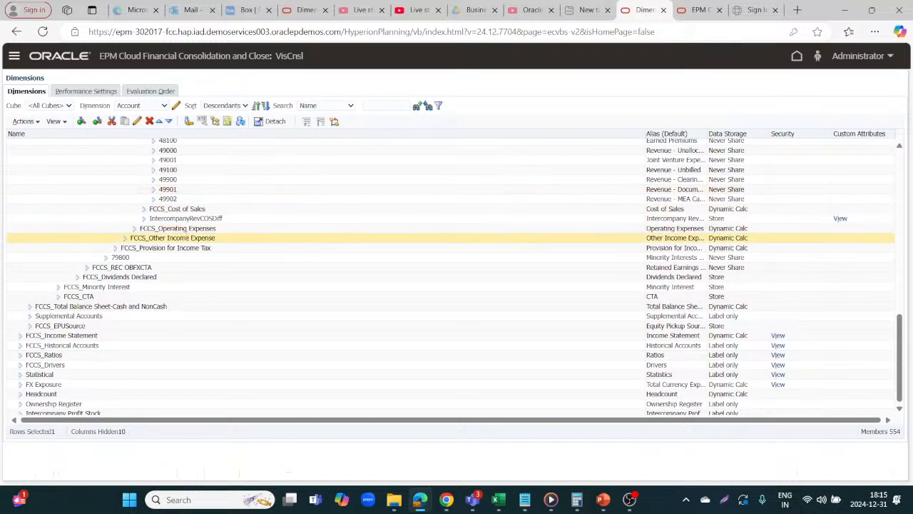
left_click(134, 229)
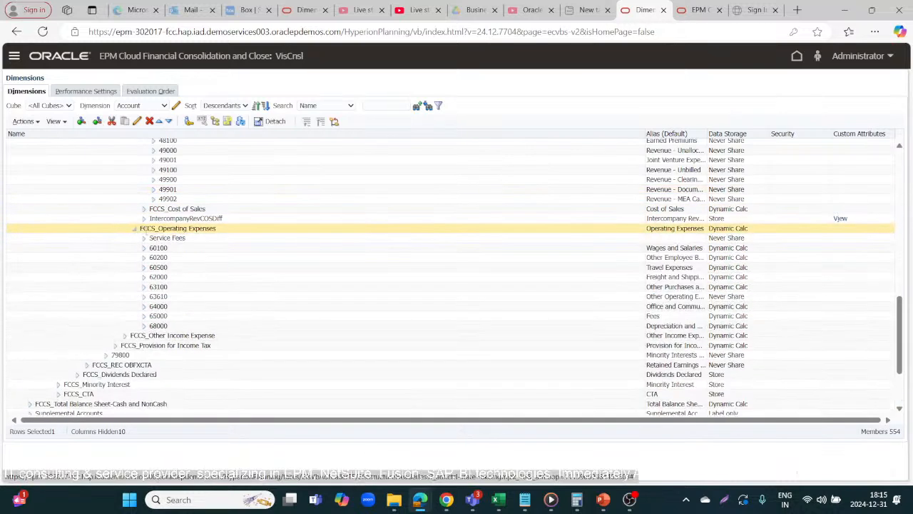
left_click(165, 238)
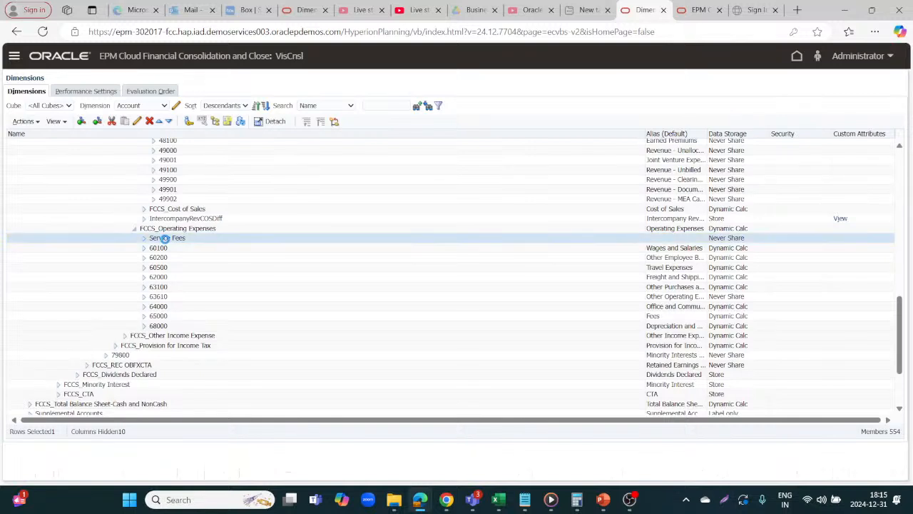
key("alt+Tab")
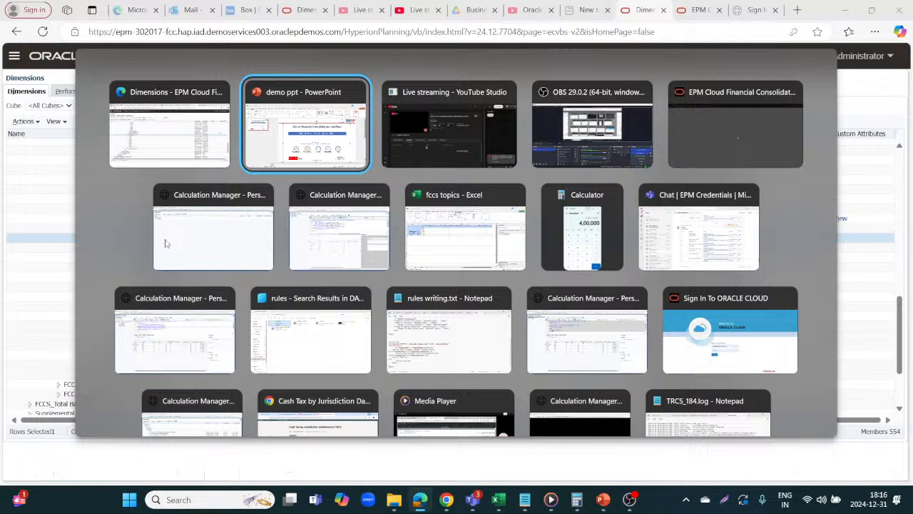
key("alt+Tab")
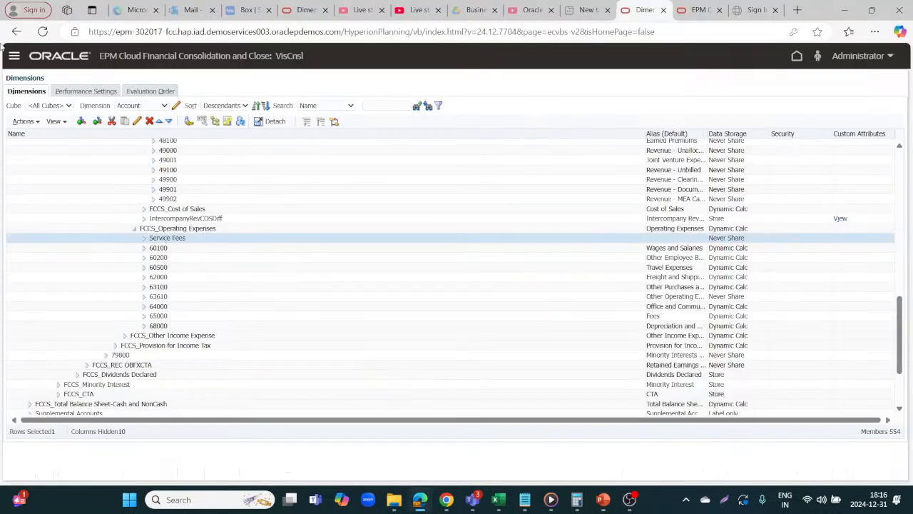
Step: Open Rules in Calculation Manager and open the pay rule under VisCnsl, Consol, Rules
left_click(13, 55)
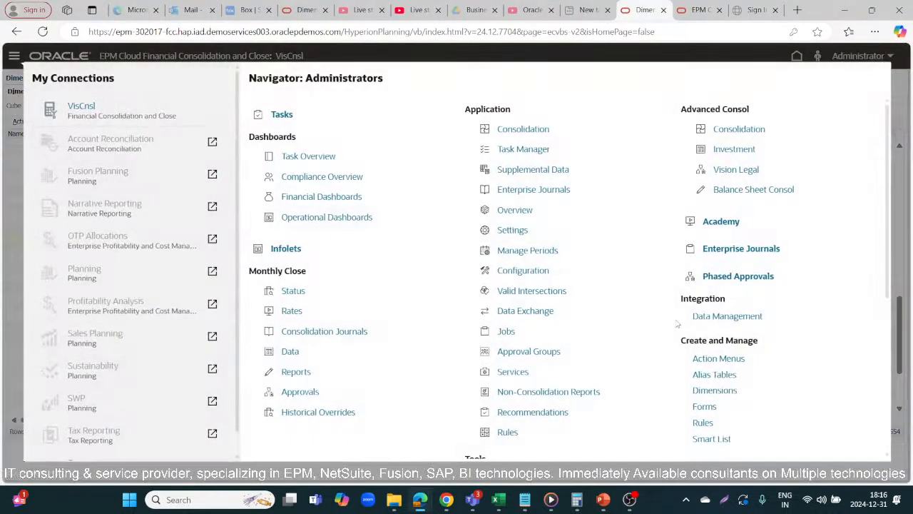
left_click(706, 426)
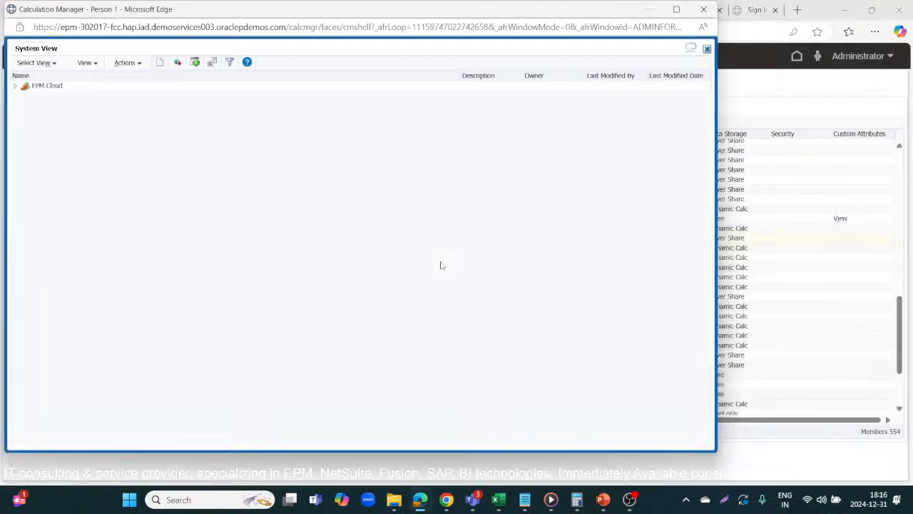
left_click(16, 87)
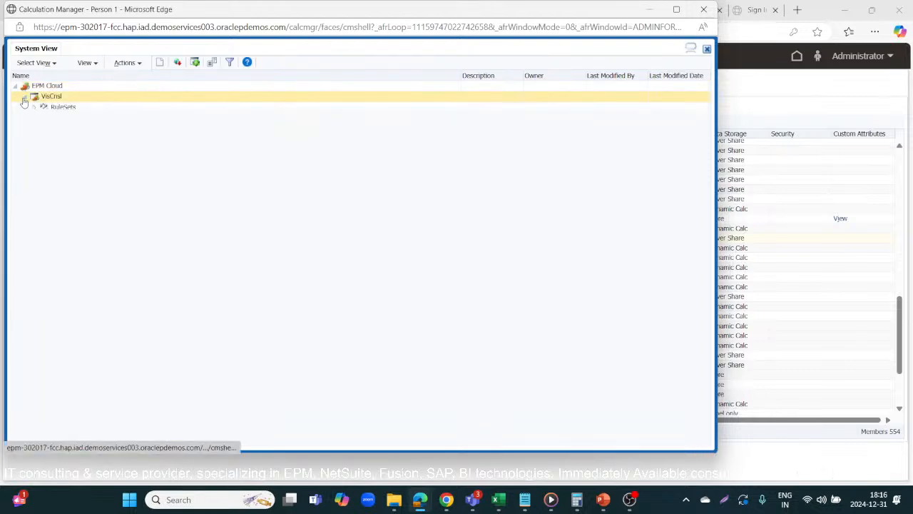
left_click(34, 119)
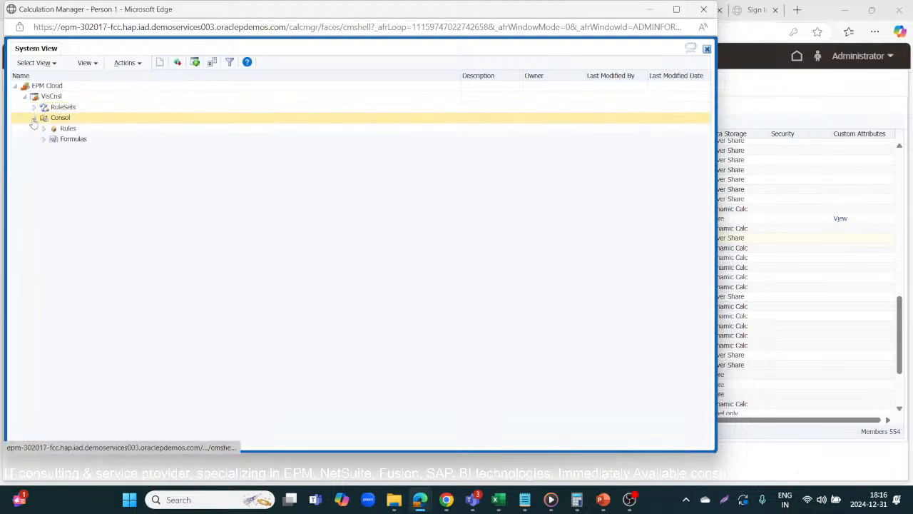
left_click(44, 130)
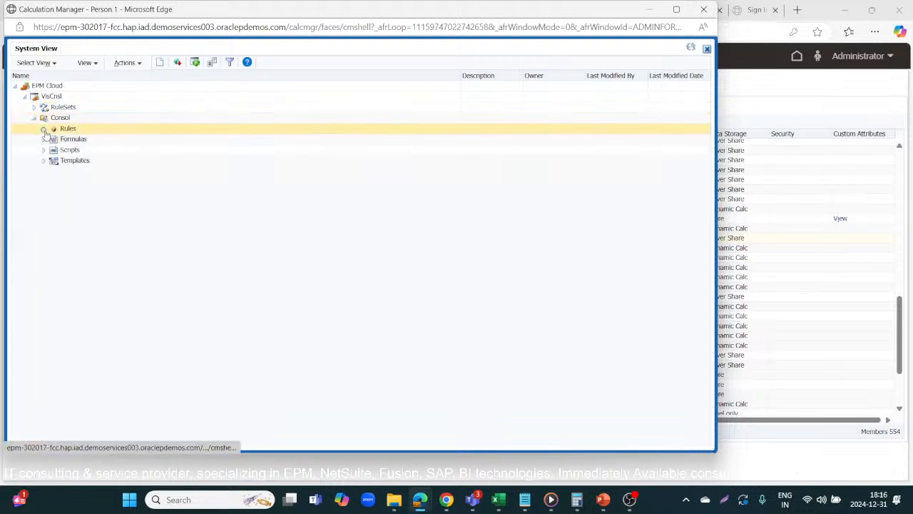
left_click(76, 214)
double_click(78, 215)
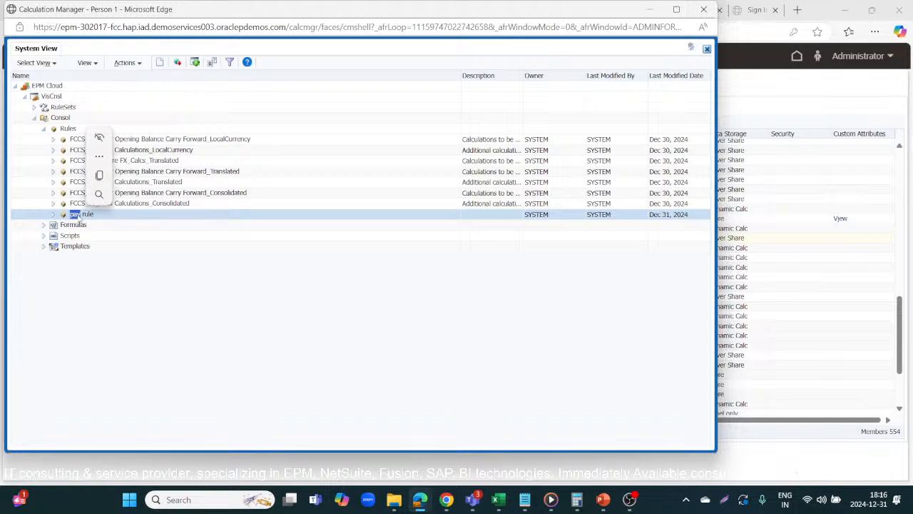
double_click(91, 216)
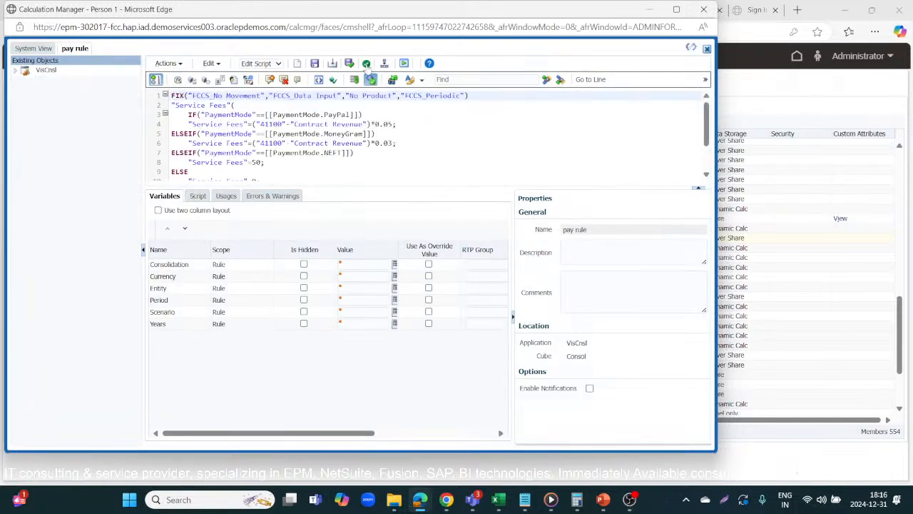
Step: Maximize the rule editor and read through the pay rule's Service Fees calc script
left_click(677, 9)
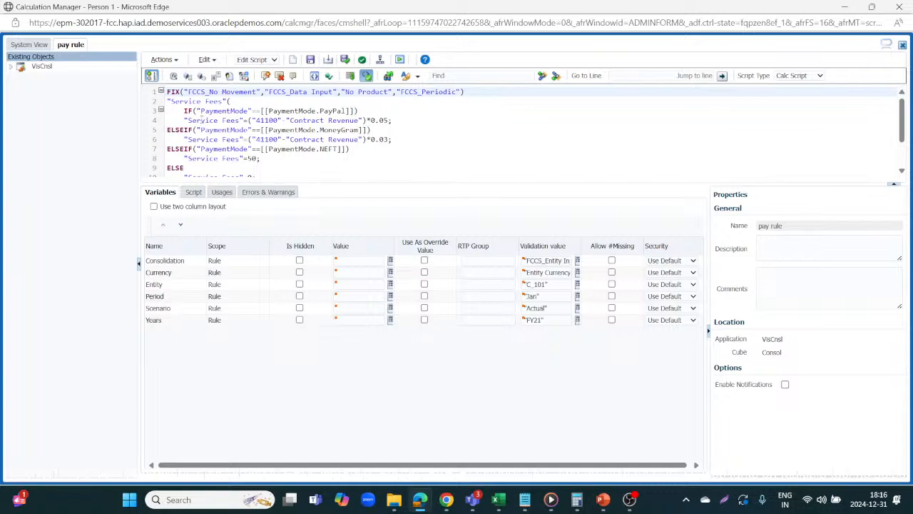
left_click(184, 110)
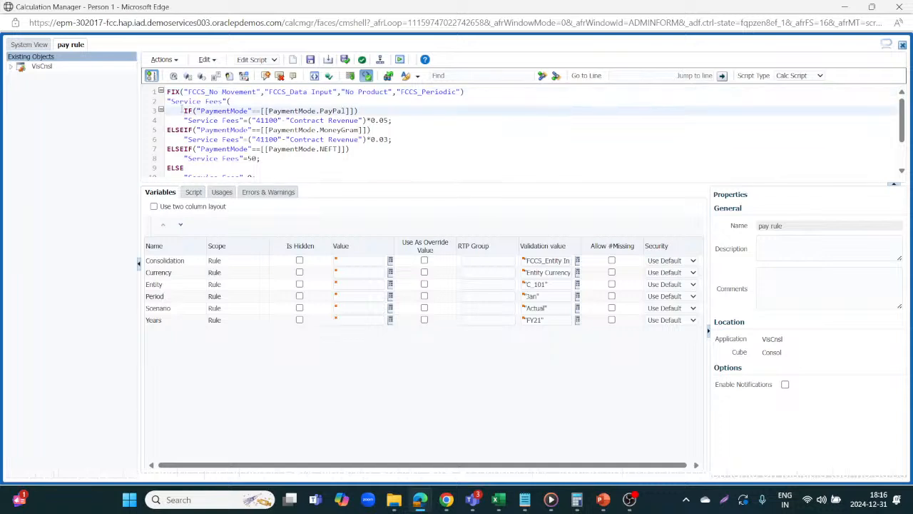
left_click(178, 119)
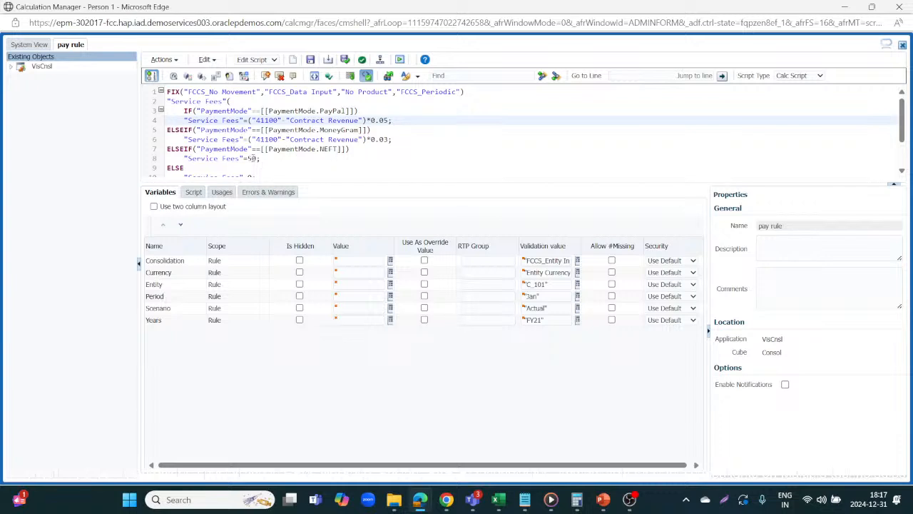
scroll(253, 158, "down", 1)
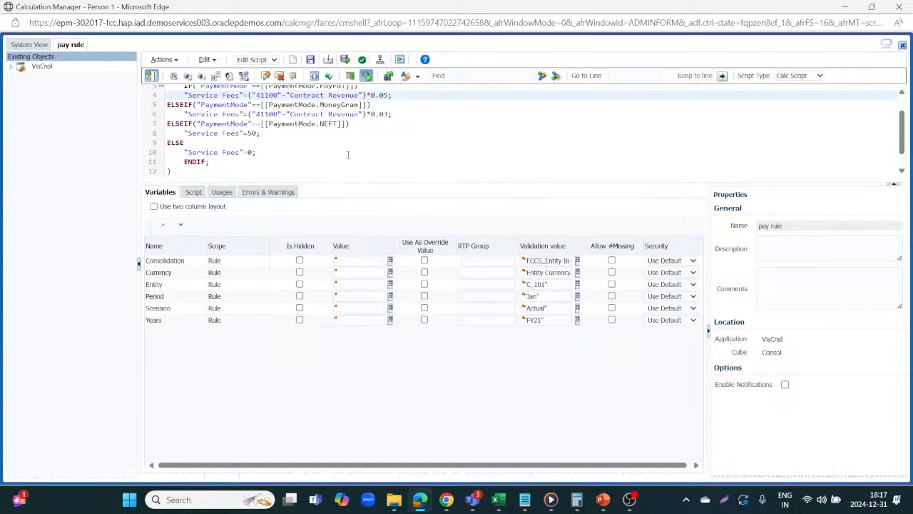
scroll(348, 154, "up", 1)
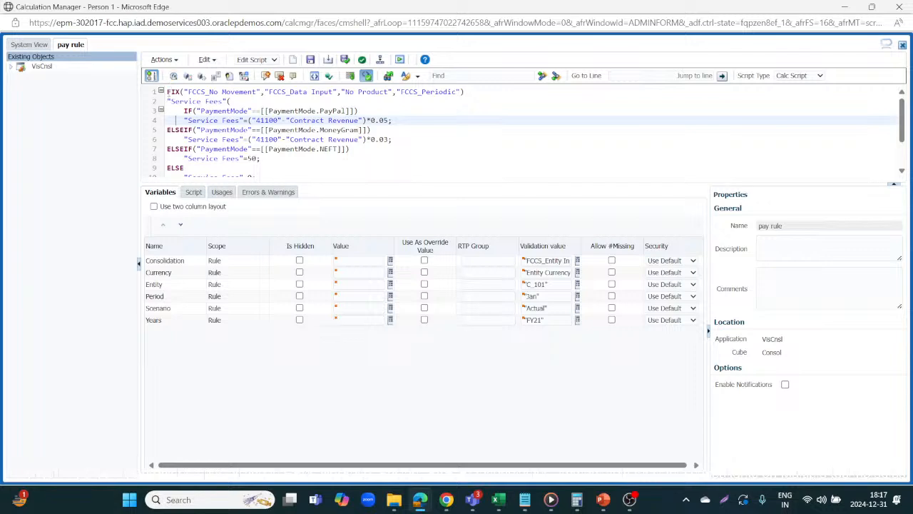
left_click(168, 92)
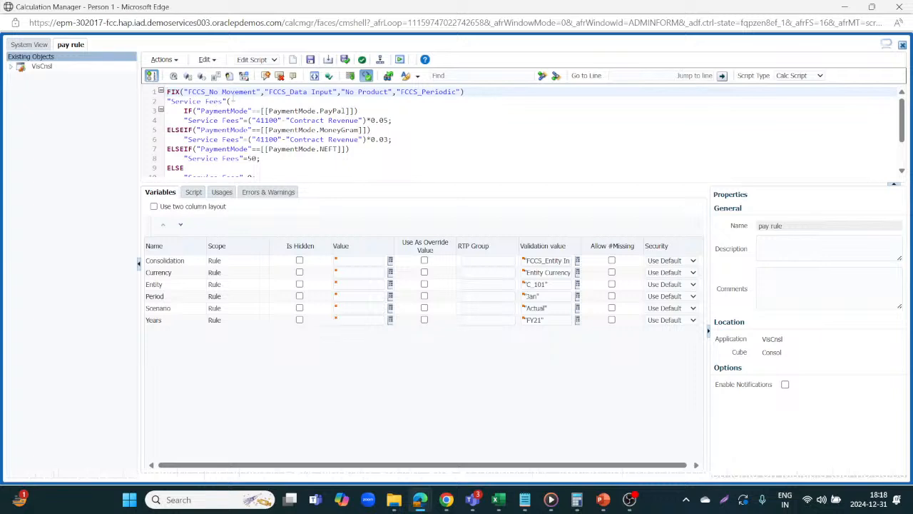
Step: Switch to the EPM Cloud window and open the Smart List page from the navigator
left_click(168, 101)
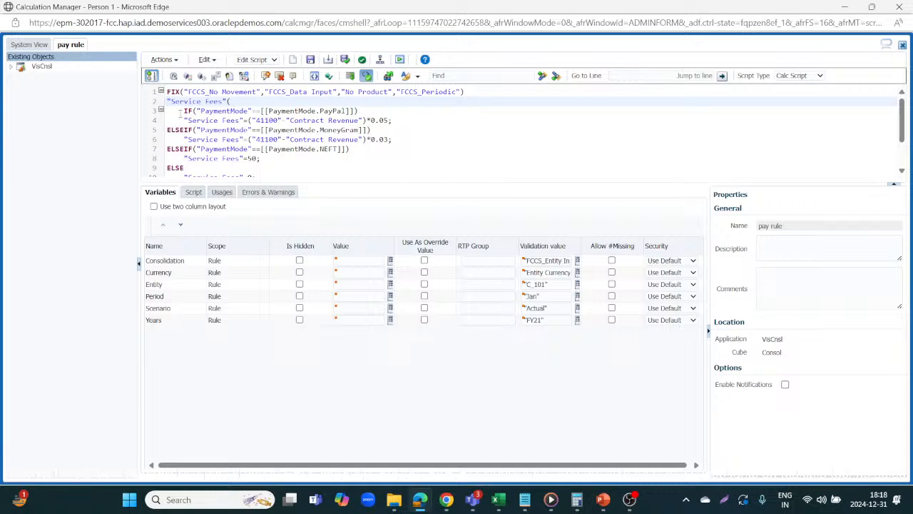
left_click(173, 108)
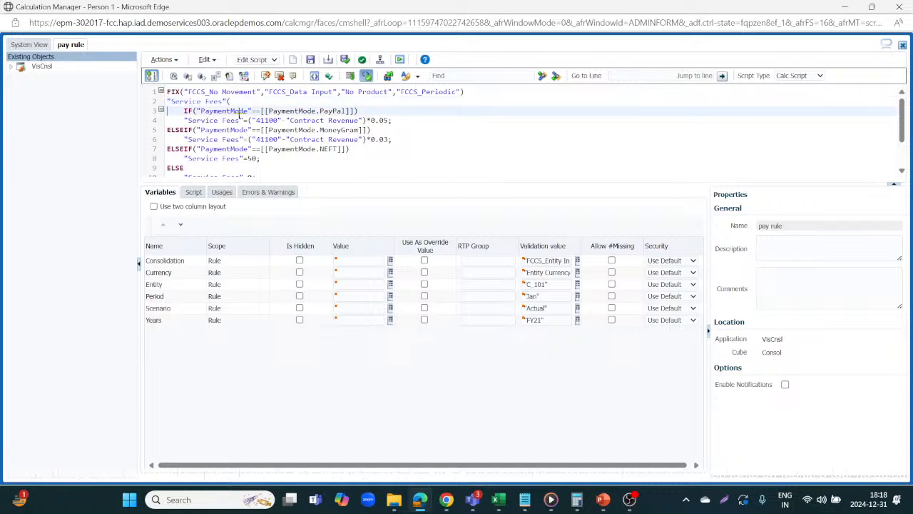
key("alt+Tab")
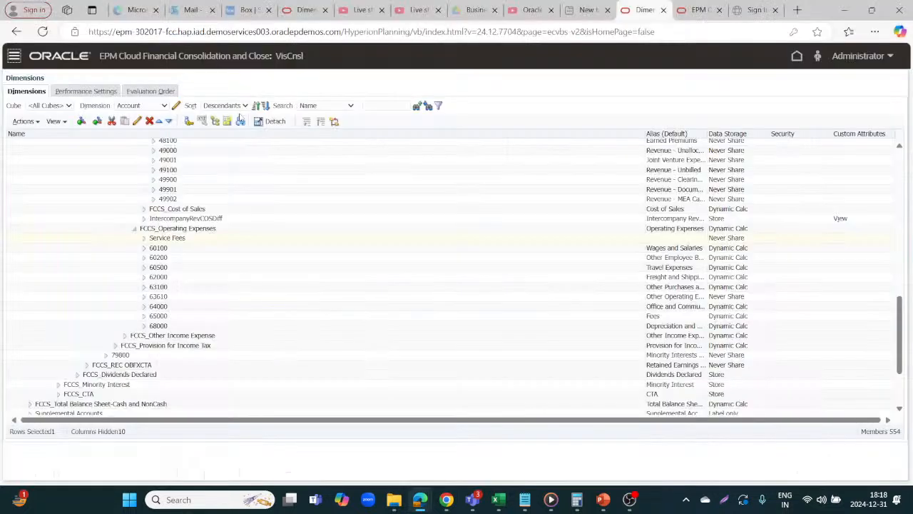
key("alt+Tab")
left_click(14, 57)
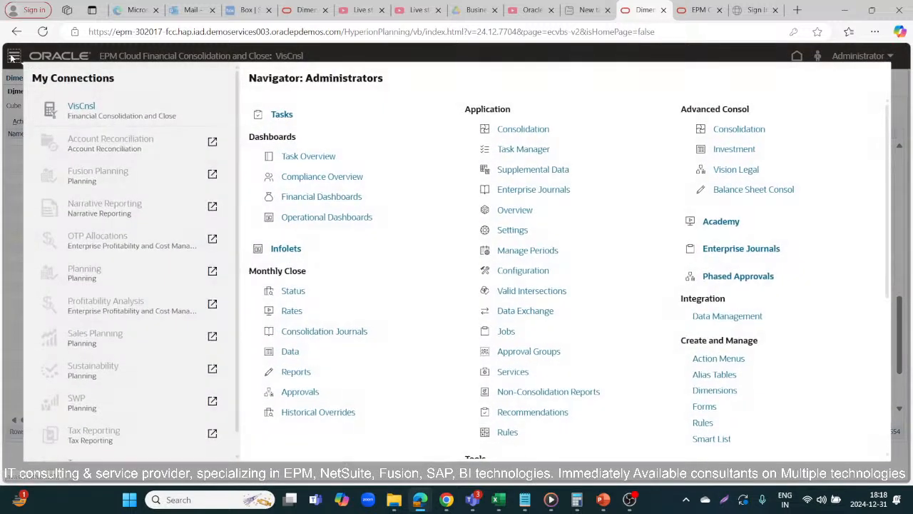
scroll(671, 207, "down", 3)
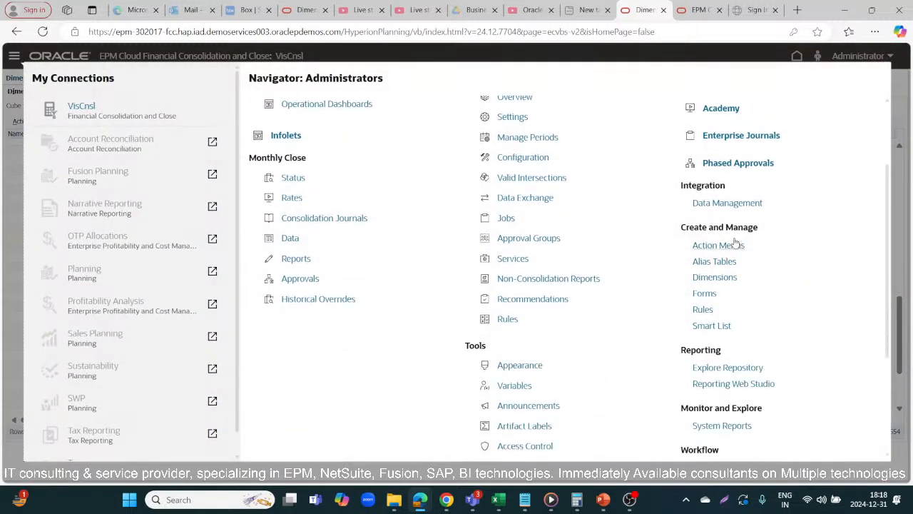
left_click(702, 326)
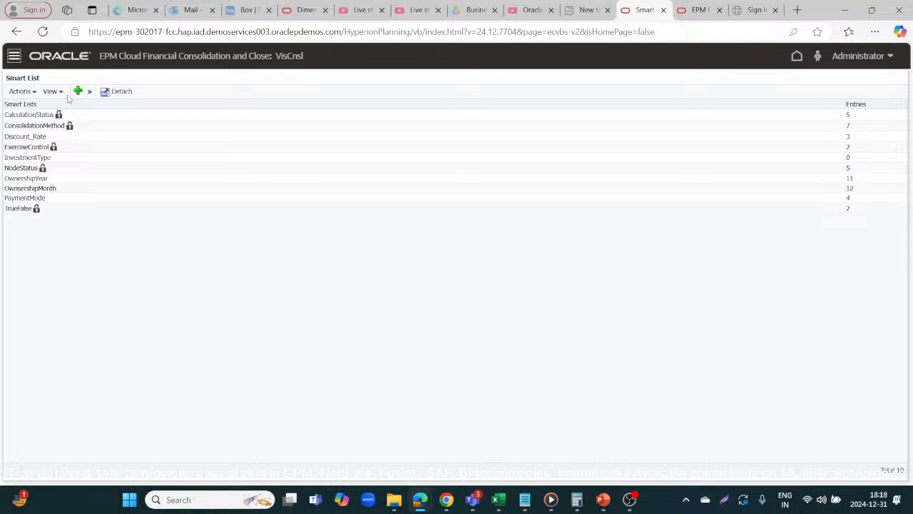
Step: Open the PaymentMode smart list for editing, review its entries PayPal, MoneyGram, NEFT and others, and save it
left_click(27, 198)
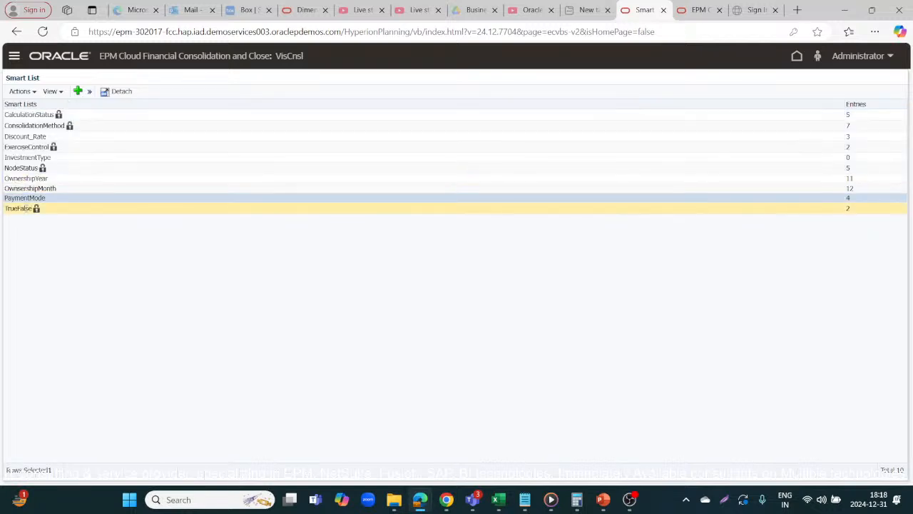
left_click(32, 92)
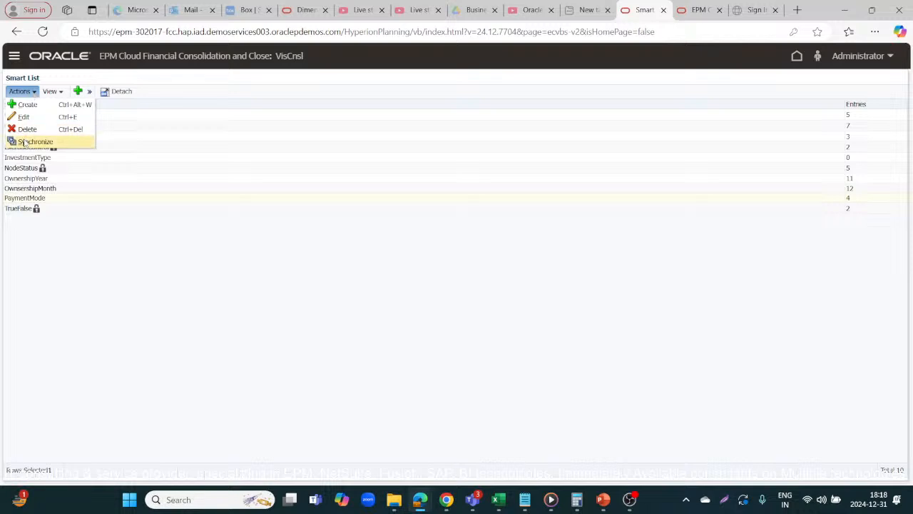
left_click(30, 117)
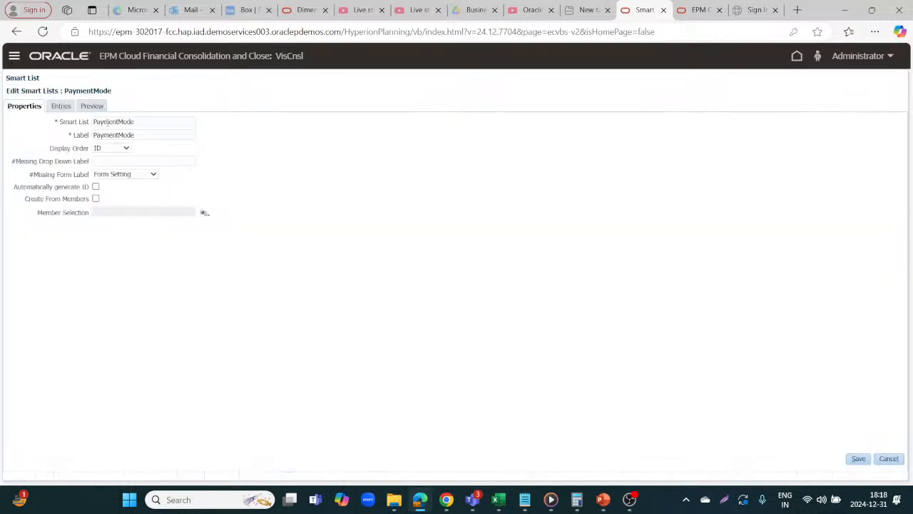
left_click(61, 107)
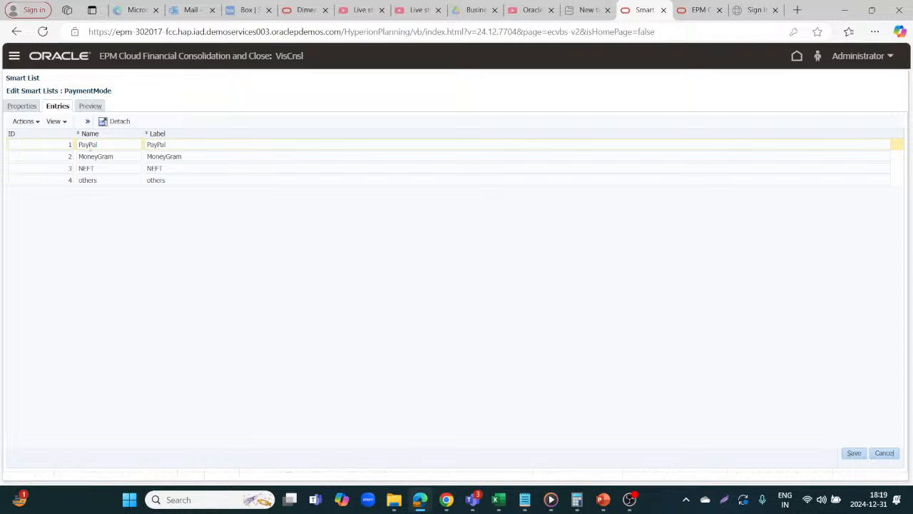
left_click(115, 154)
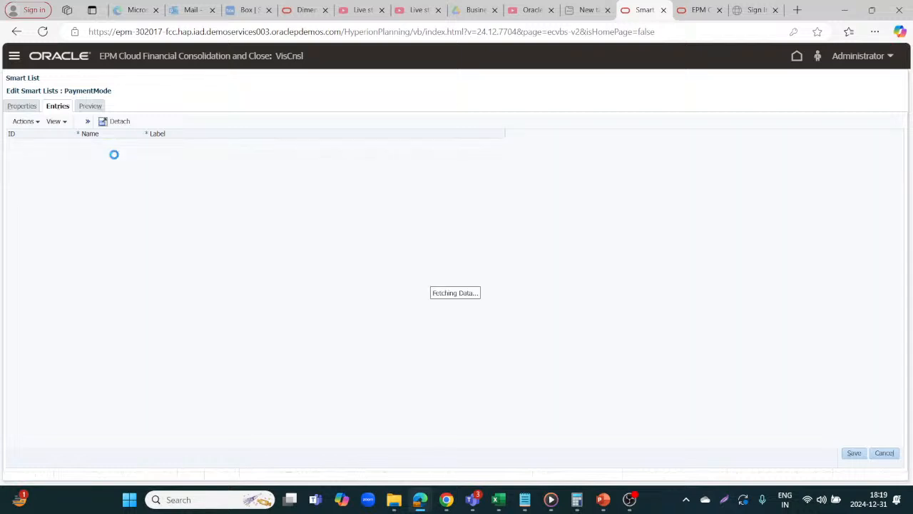
left_click(114, 167)
left_click(111, 179)
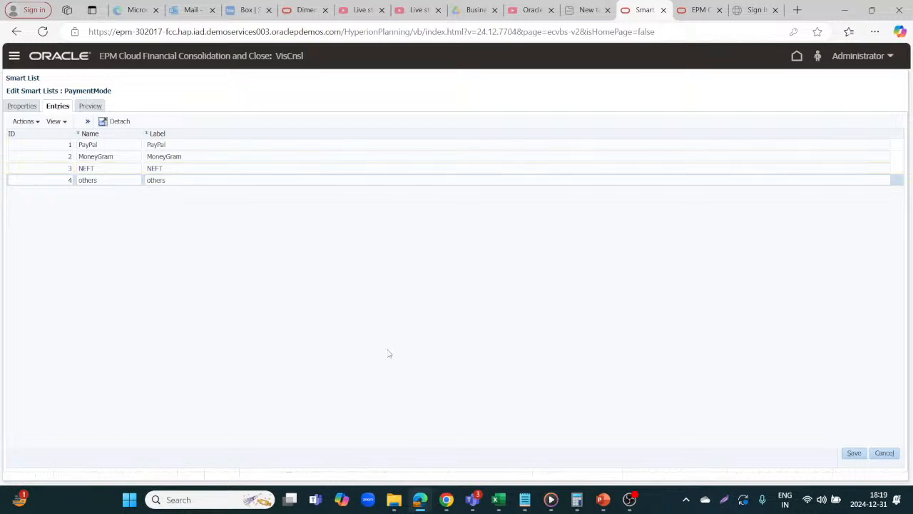
left_click(853, 453)
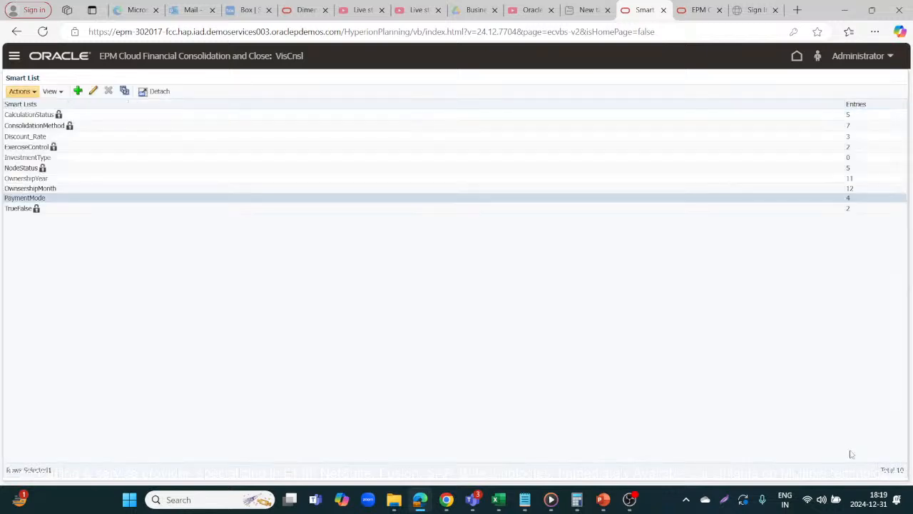
Step: Open Dimensions and expand FCCS_Balance Sheet and FCCS_Total Balance Sheet-Traditional Approach in the Account dimension
left_click(15, 56)
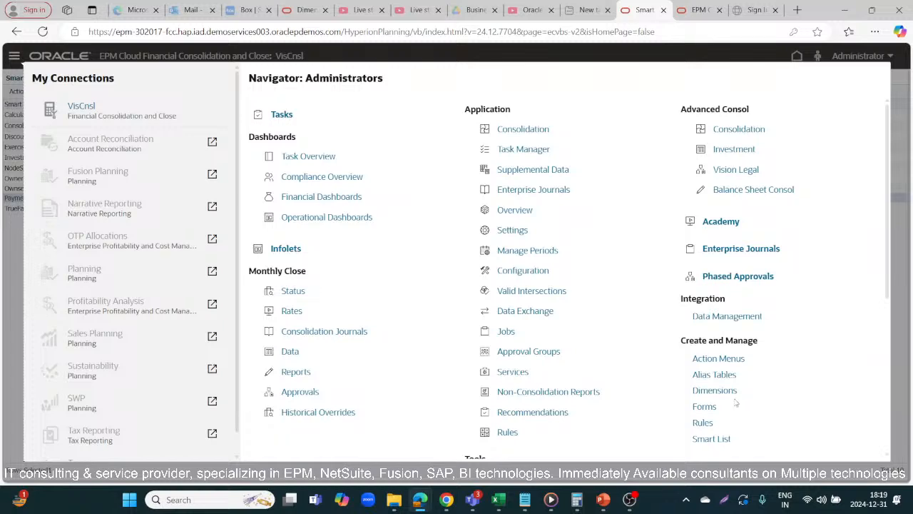
left_click(729, 395)
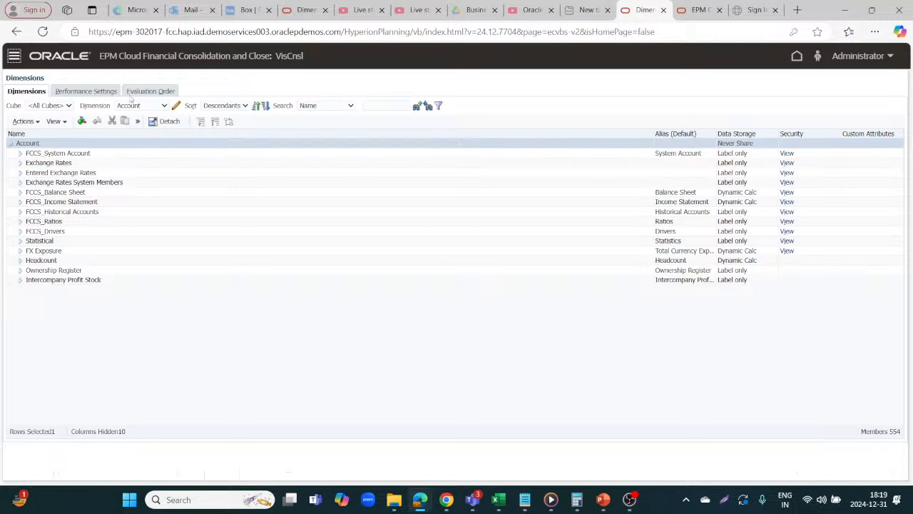
left_click(20, 193)
left_click(20, 192)
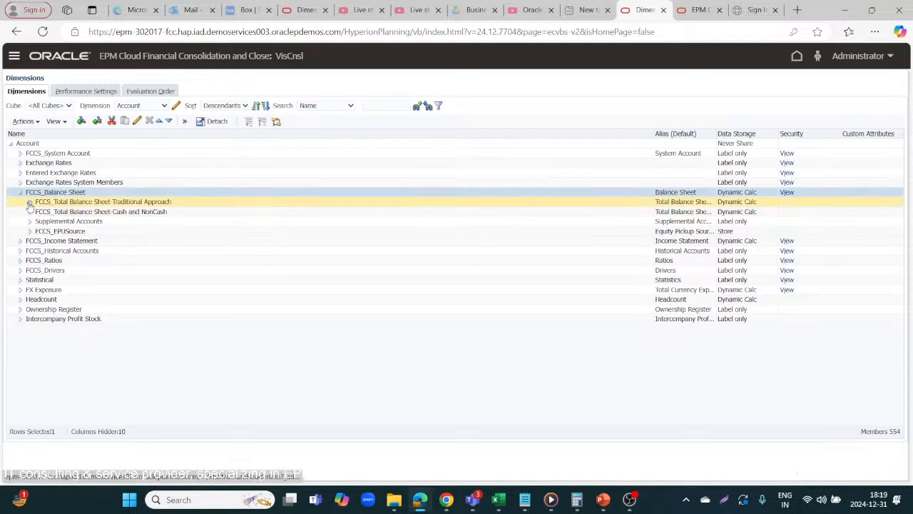
left_click(29, 204)
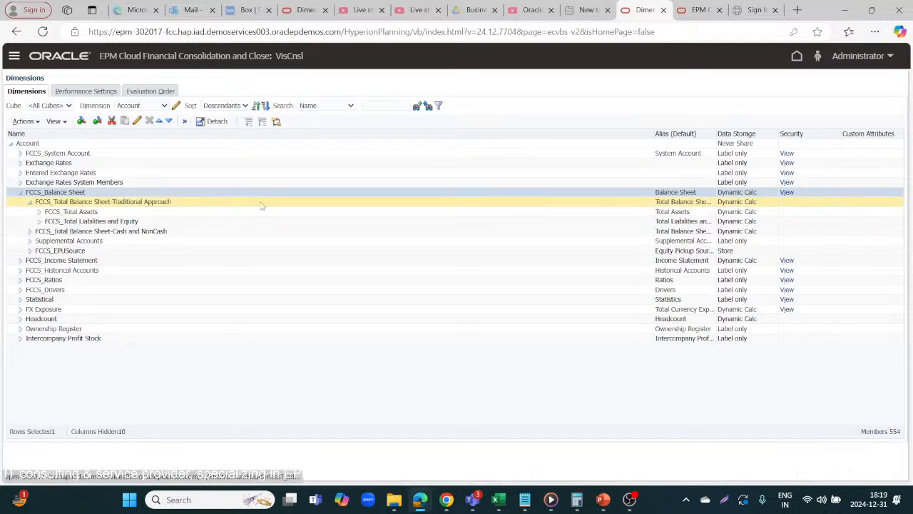
Step: Search the Account dimension for Paymentmode by both name and alias
left_click(353, 106)
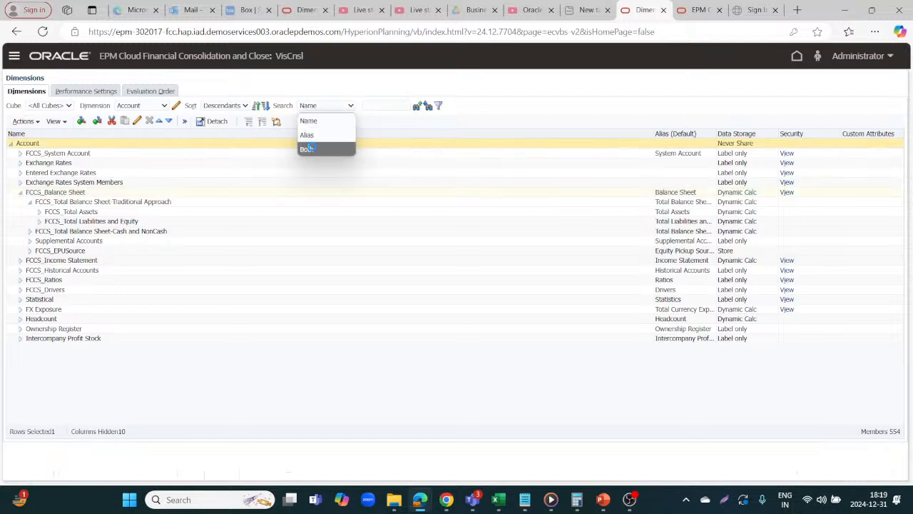
left_click(307, 149)
left_click(379, 106)
type("Paym")
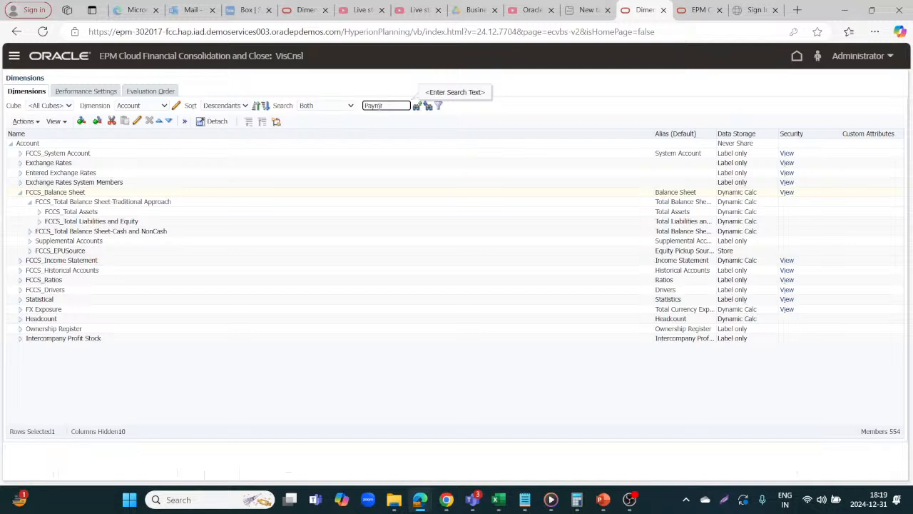
type("entmode")
left_click(427, 107)
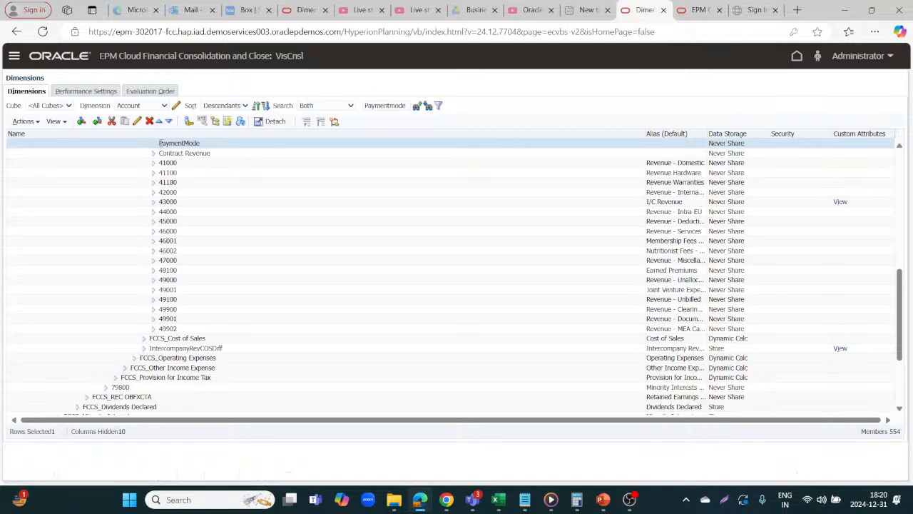
Step: Edit the PaymentMode member, setting Data Type to SmartList and Smart Lists to PaymentMode, and save it
left_click(139, 122)
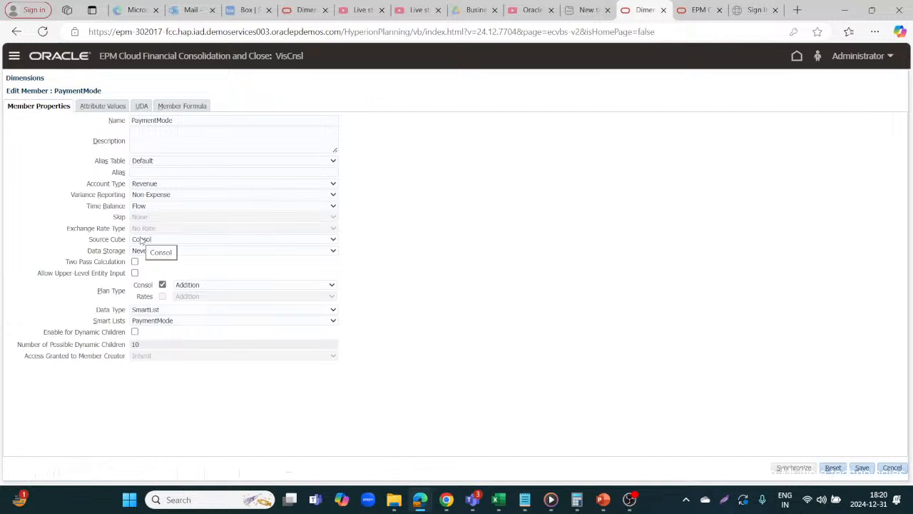
left_click(171, 310)
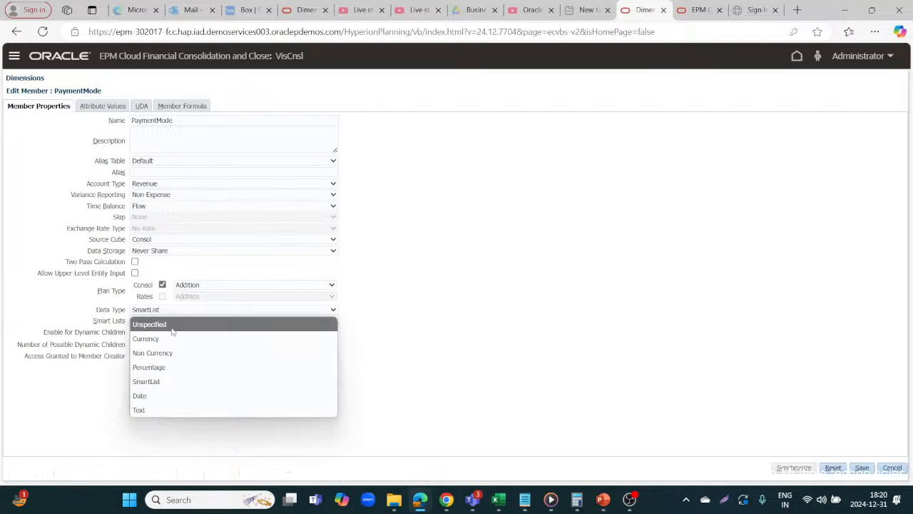
left_click(172, 325)
left_click(191, 312)
left_click(175, 382)
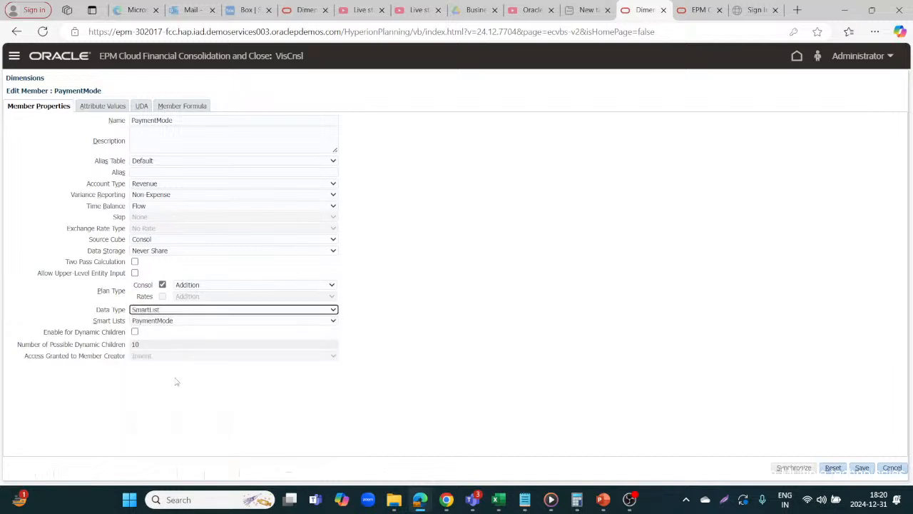
left_click(202, 322)
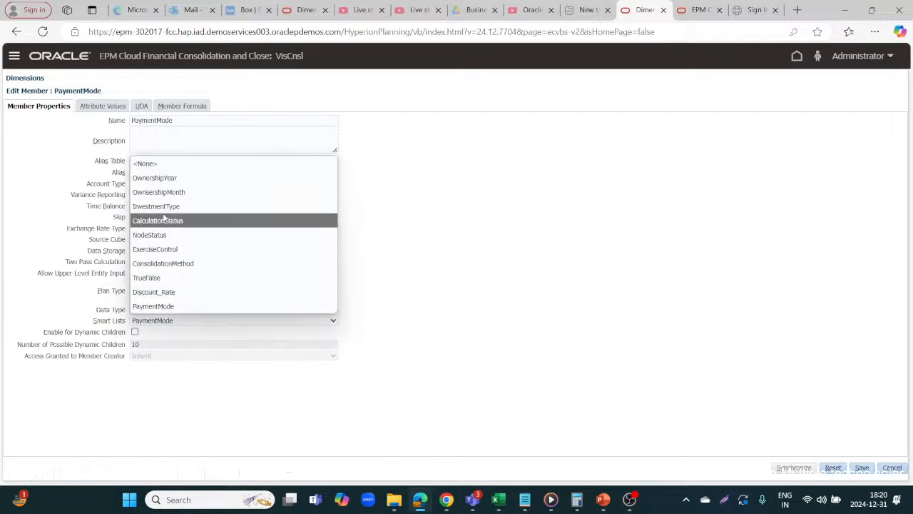
left_click(152, 306)
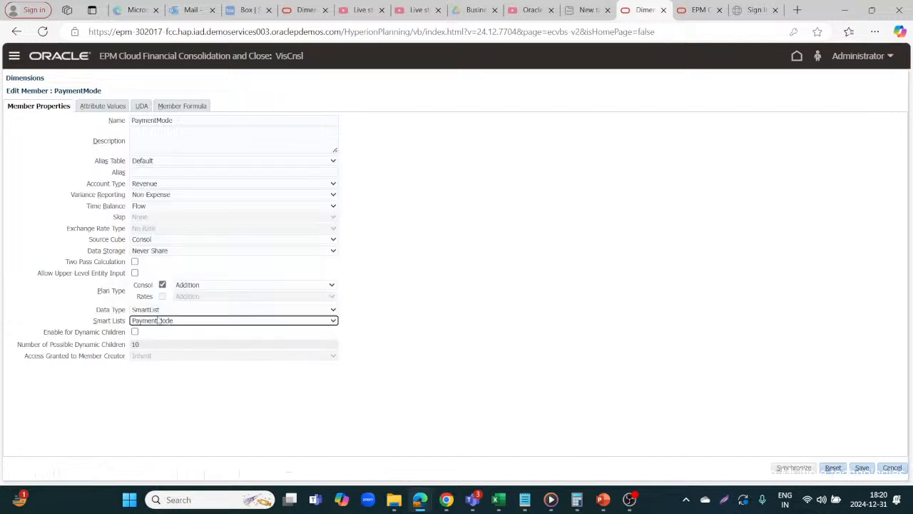
left_click(865, 468)
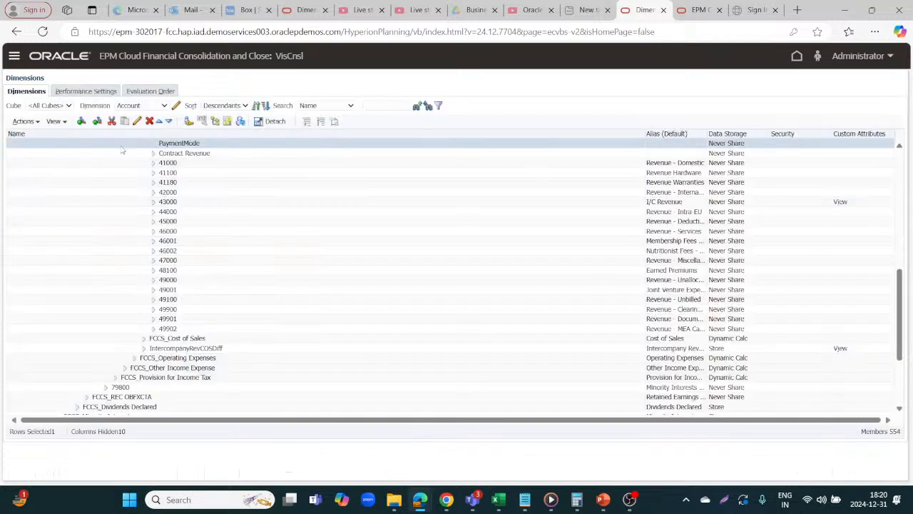
Step: Review the Consol cube's dimension evaluation order, then return to the Dimensions tab
left_click(147, 91)
left_click(234, 136)
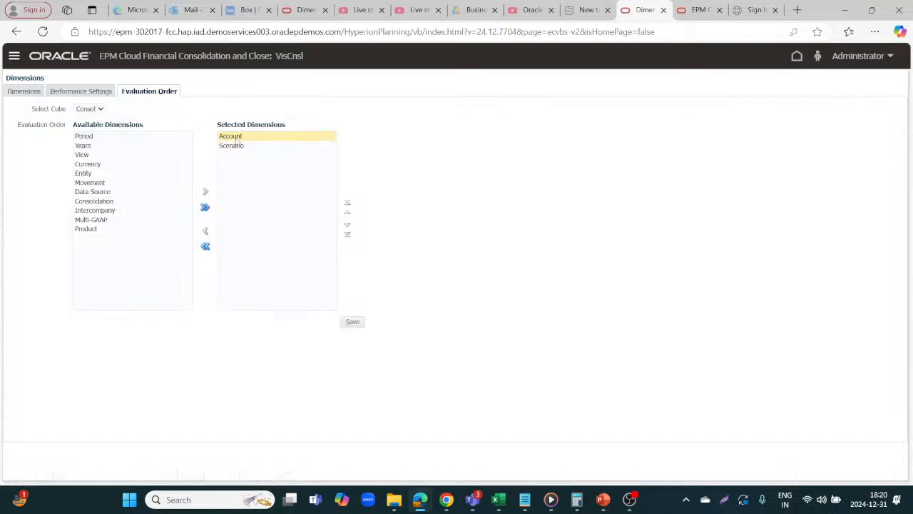
left_click(236, 141)
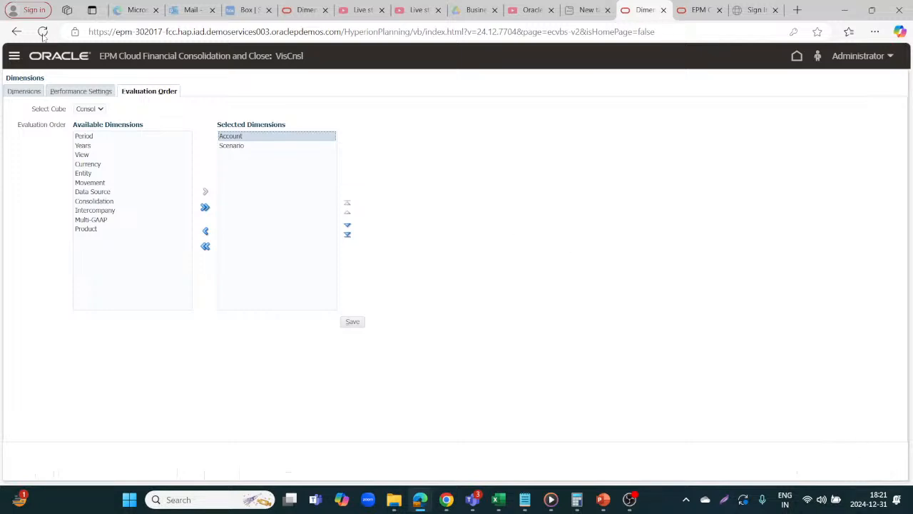
left_click(34, 93)
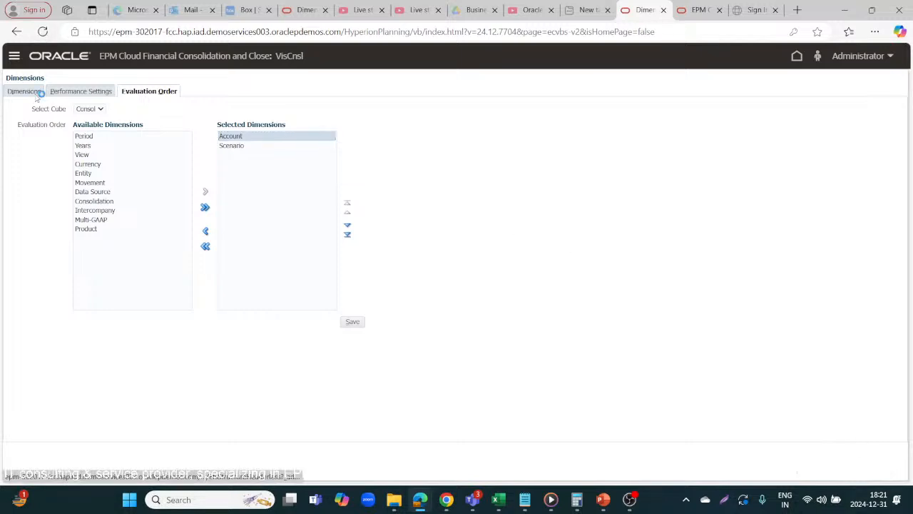
Step: In the pay rule script, replace the first IF condition's value with PaymentMode.PayPal inserted through the Smartlist Selector
key("alt+Tab")
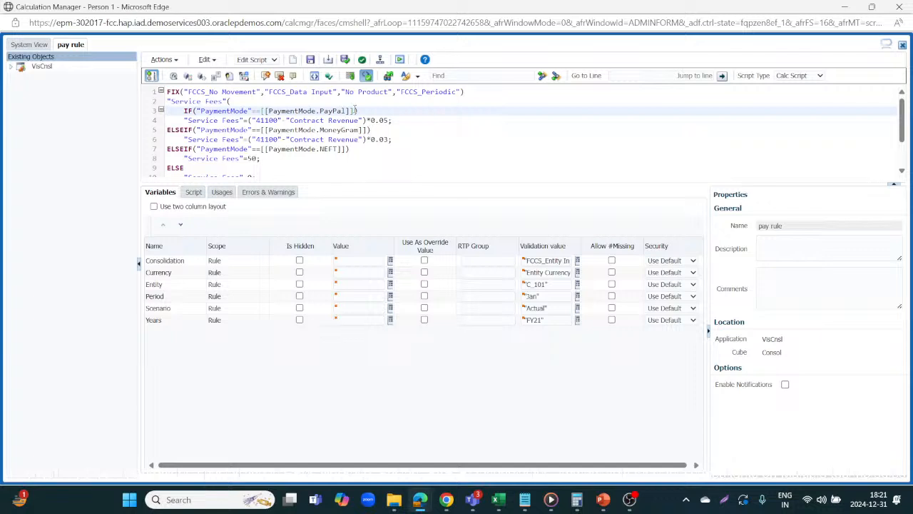
key("BackSpace")
key("BackSpace")
key("BackSpace")
key("BackSpace")
key("BackSpace")
key("BackSpace")
key("BackSpace")
key("BackSpace")
key("BackSpace")
key("BackSpace")
key("BackSpace")
key("BackSpace")
key("BackSpace")
key("BackSpace")
key("BackSpace")
key("BackSpace")
key("BackSpace")
key("BackSpace")
key("BackSpace")
key("BackSpace")
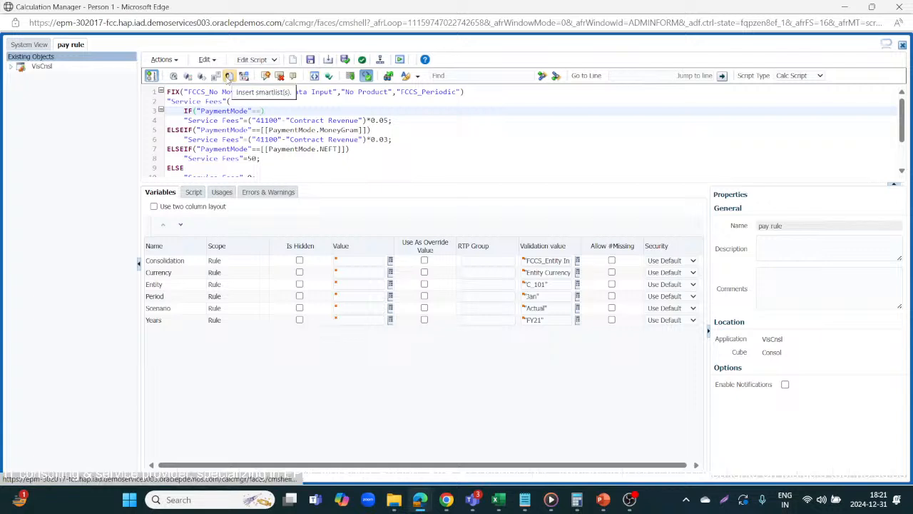
left_click(228, 76)
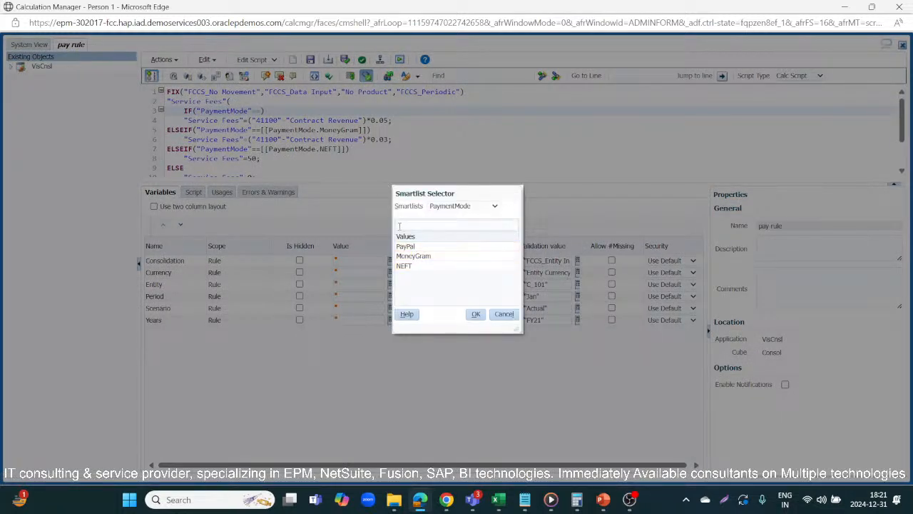
left_click(418, 246)
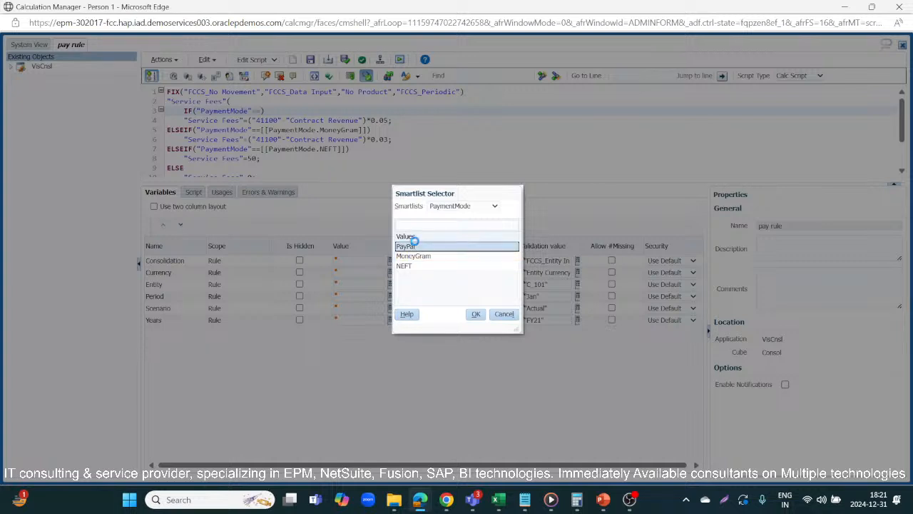
left_click(479, 314)
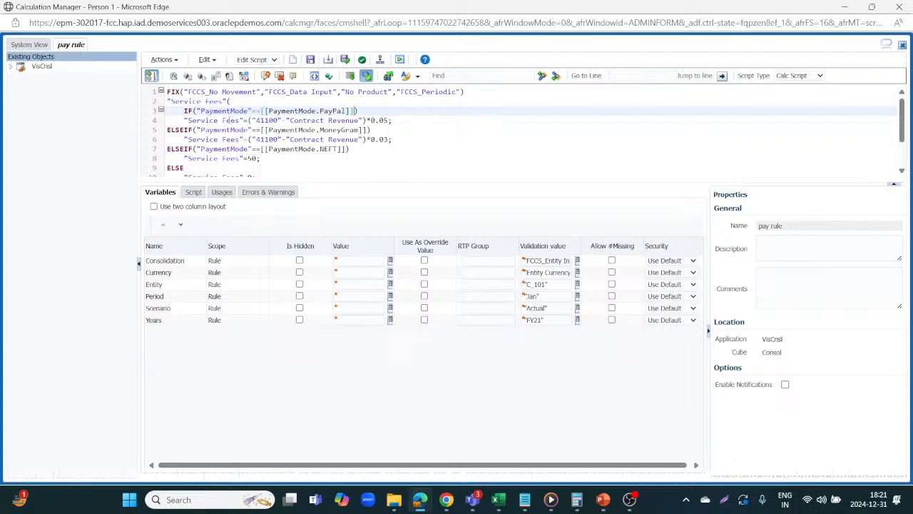
left_click(180, 120)
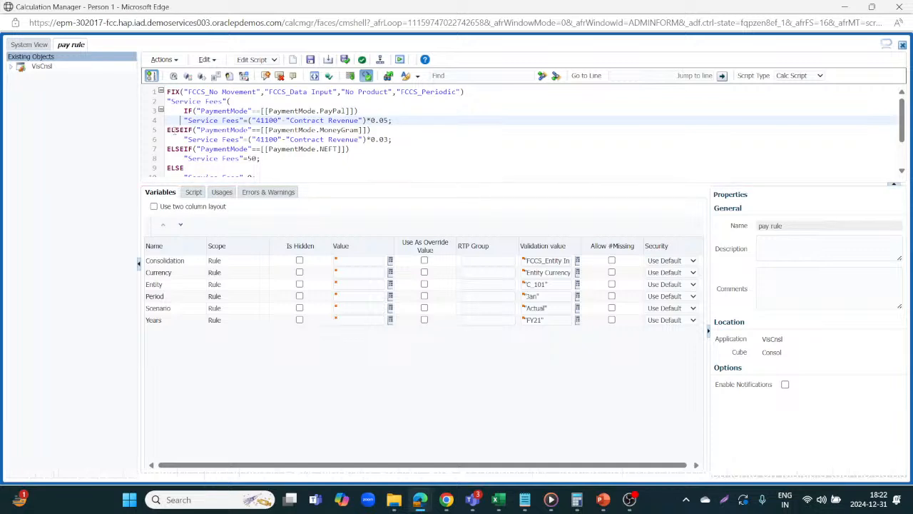
Step: In the first ELSEIF condition, replace the value with PaymentMode.MoneyGram inserted through the Smartlist Selector
left_click(173, 130)
left_click(367, 130)
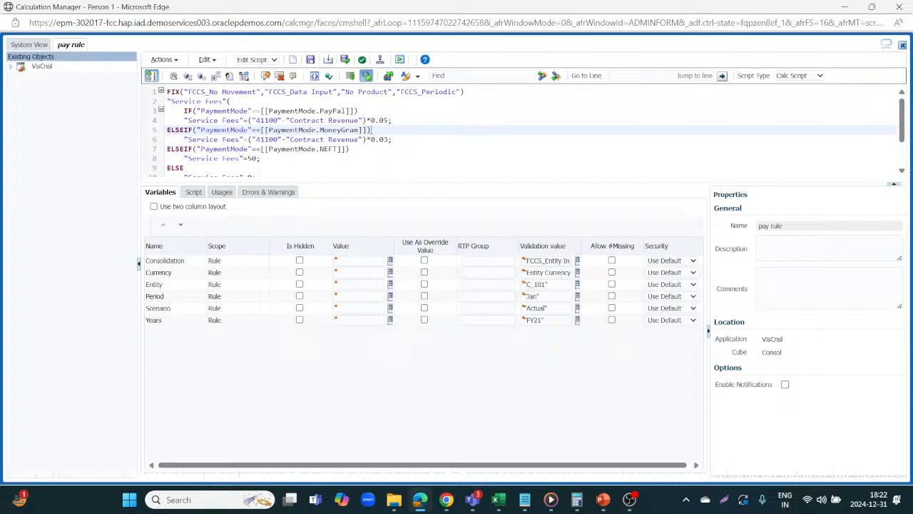
key("BackSpace")
key("BackSpace")
key("BackSpace")
key("BackSpace")
key("BackSpace")
key("BackSpace")
key("BackSpace")
key("BackSpace")
key("BackSpace")
key("BackSpace")
key("BackSpace")
key("BackSpace")
key("BackSpace")
key("BackSpace")
key("BackSpace")
key("BackSpace")
key("BackSpace")
key("BackSpace")
key("BackSpace")
key("BackSpace")
key("BackSpace")
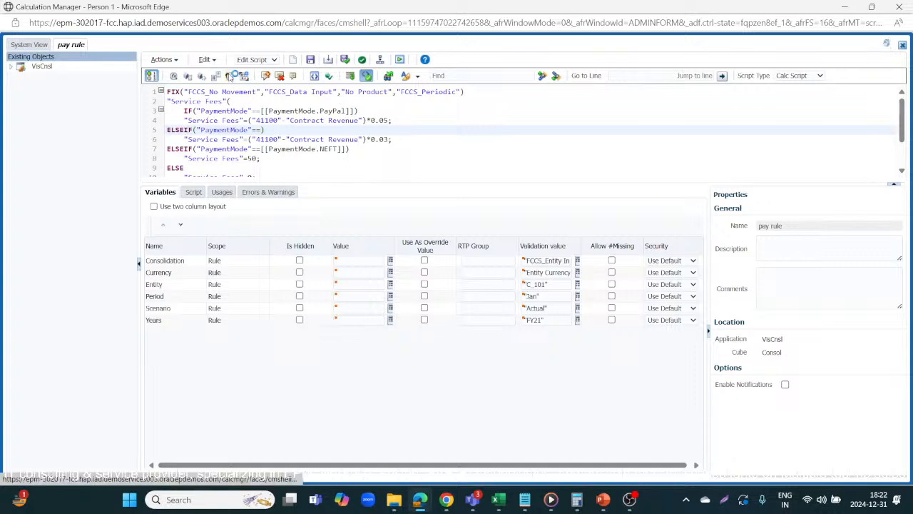
left_click(229, 75)
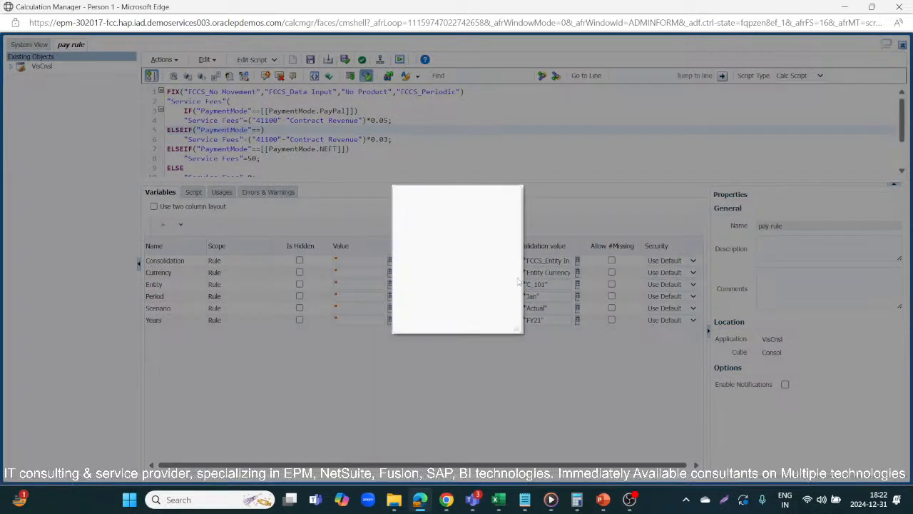
left_click(406, 255)
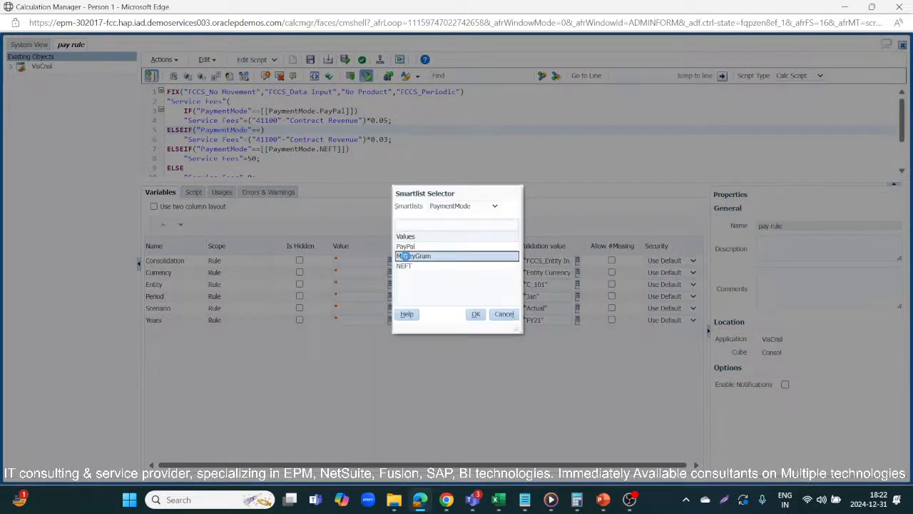
left_click(476, 316)
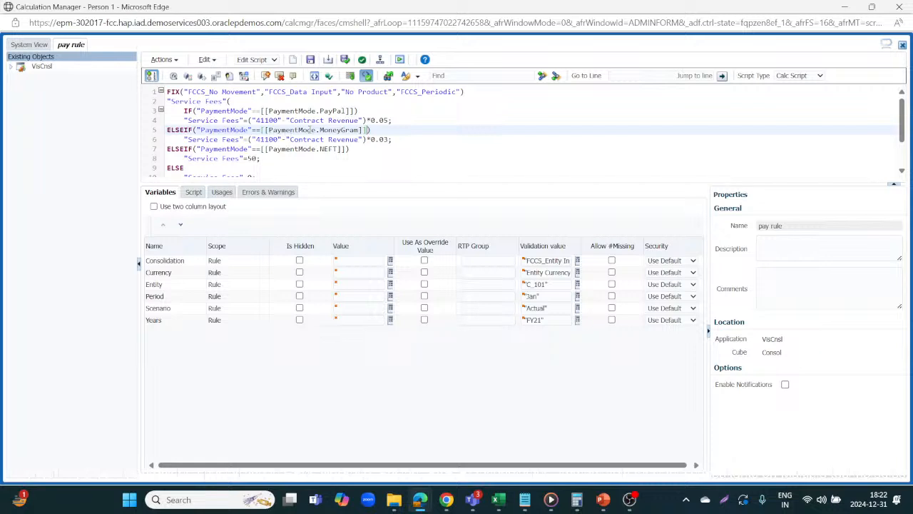
Step: In the second ELSEIF condition, replace the value with PaymentMode.NEFT inserted through the Smartlist Selector
left_click(183, 139)
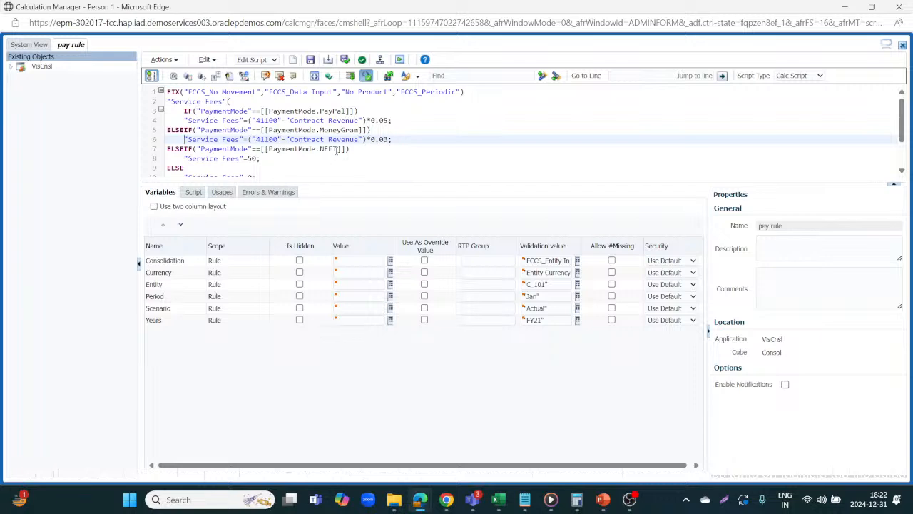
left_click(348, 149)
key("BackSpace")
key("BackSpace")
key("BackSpace")
key("BackSpace")
key("BackSpace")
key("BackSpace")
key("BackSpace")
key("BackSpace")
key("BackSpace")
key("BackSpace")
key("BackSpace")
key("BackSpace")
key("BackSpace")
key("BackSpace")
key("BackSpace")
key("BackSpace")
key("BackSpace")
key("BackSpace")
key("BackSpace")
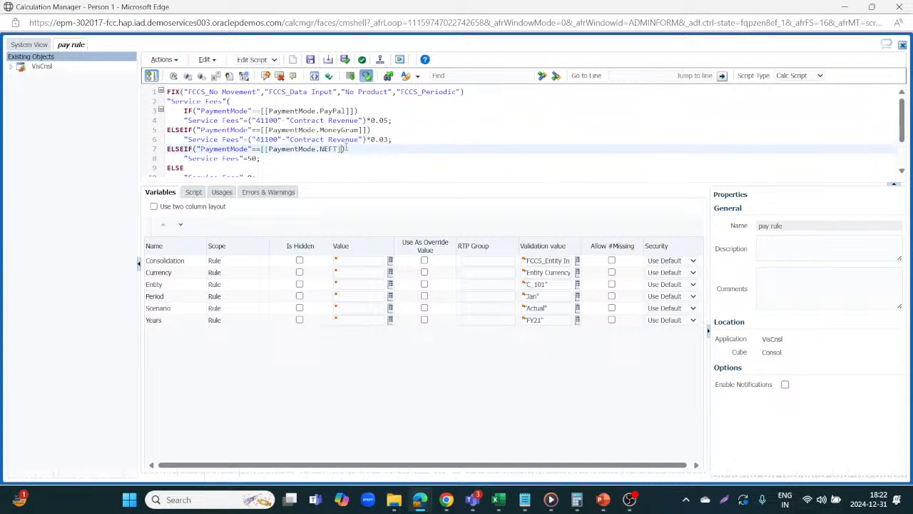
key("BackSpace")
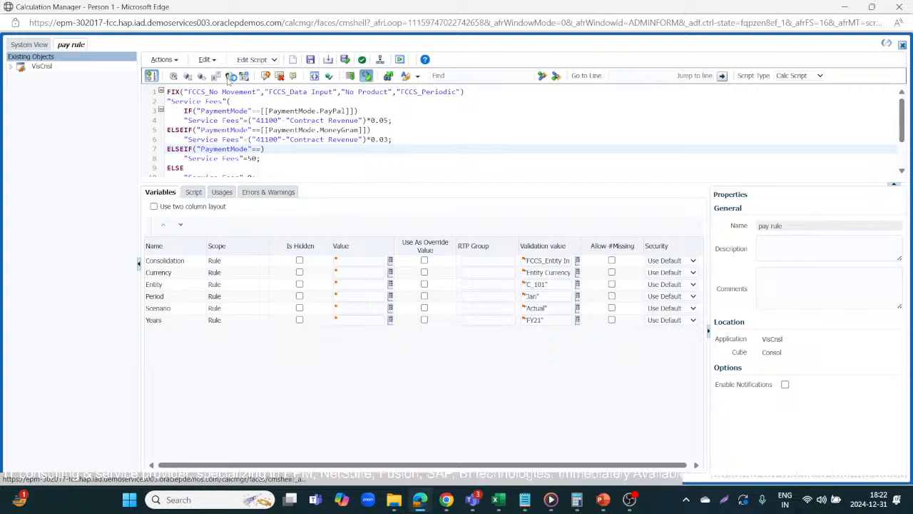
left_click(228, 76)
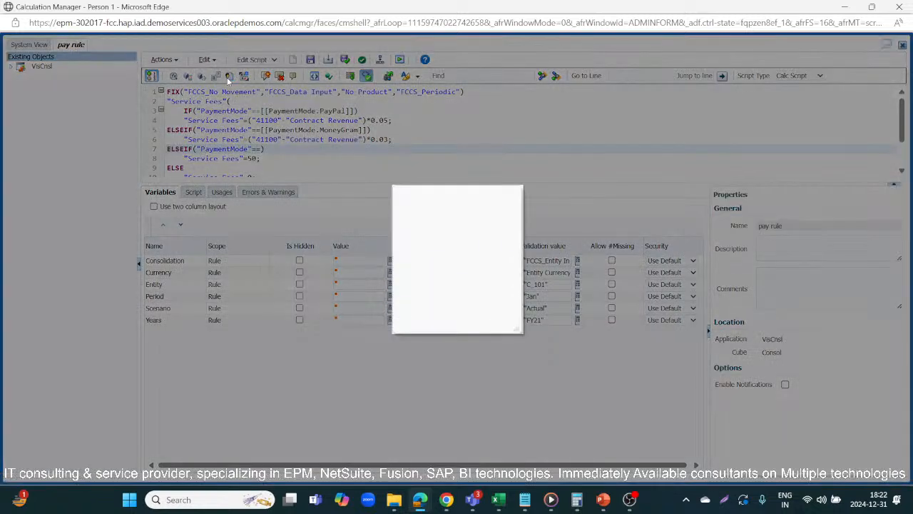
left_click(426, 266)
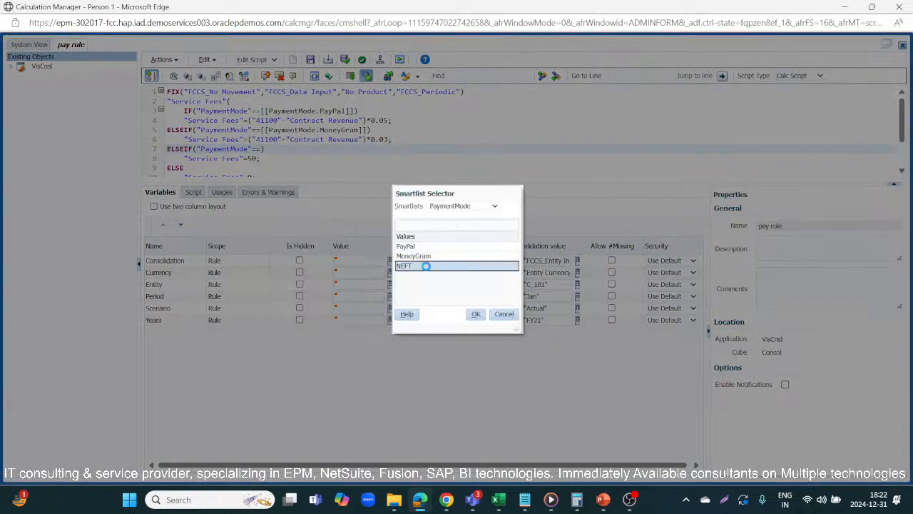
left_click(477, 315)
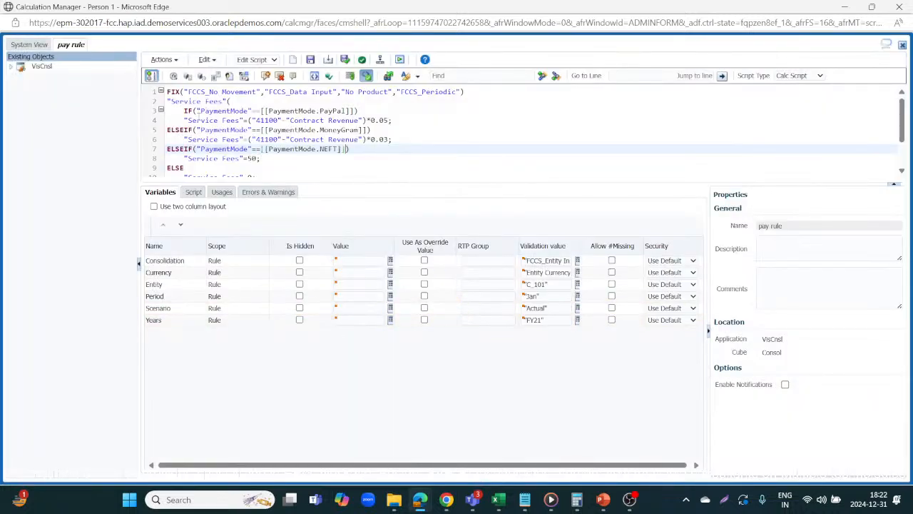
Step: Review the complete pay rule script from the FIX statement down to ENDFIX
left_click(307, 160)
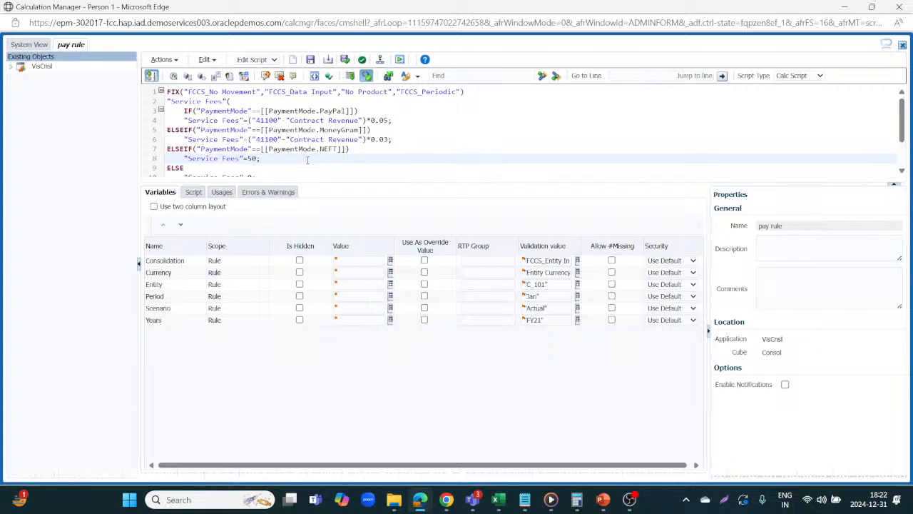
scroll(307, 160, "down", 2)
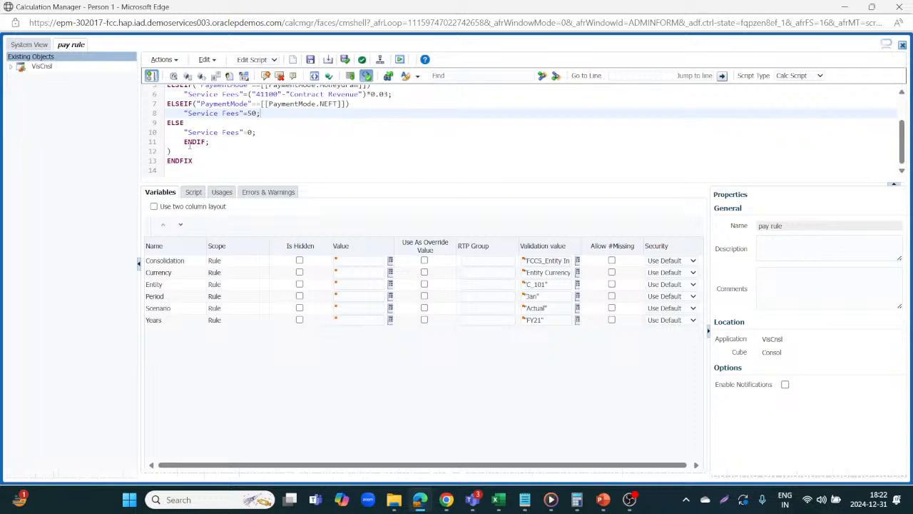
scroll(336, 122, "up", 2)
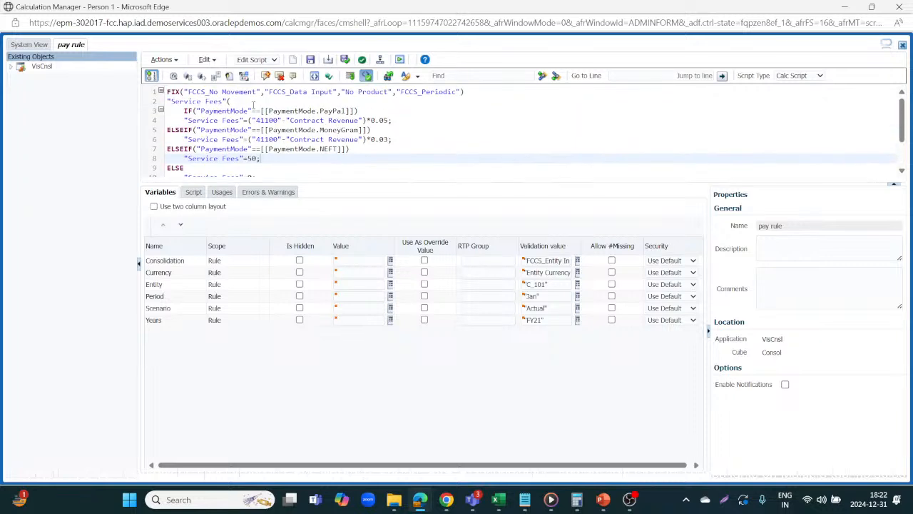
scroll(337, 122, "down", 2)
scroll(336, 122, "up", 2)
scroll(234, 107, "down", 2)
scroll(245, 130, "up", 2)
scroll(235, 123, "down", 2)
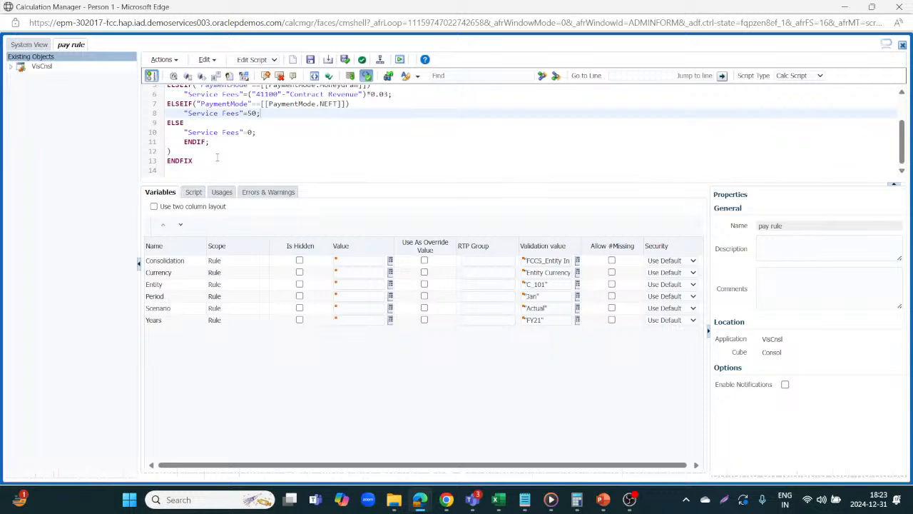
Step: Switch to the Dimensions page and refresh the application database
key("alt+Tab")
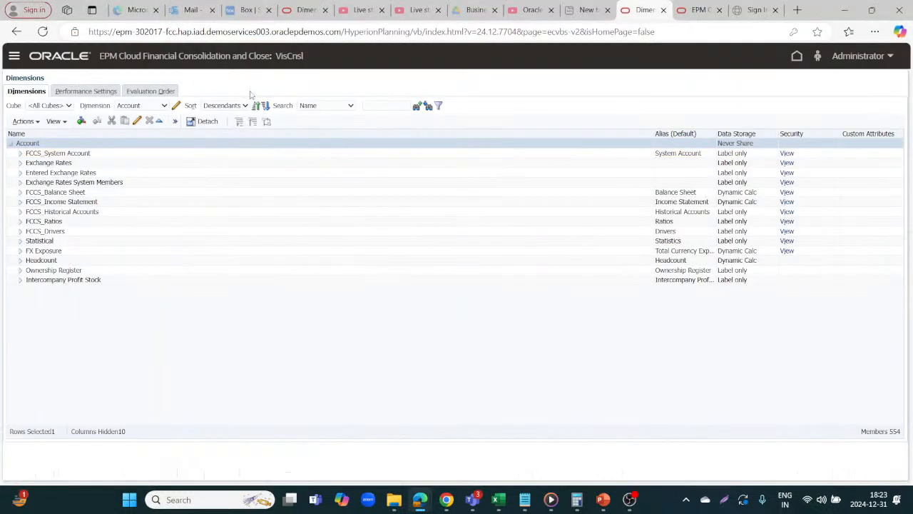
left_click(176, 121)
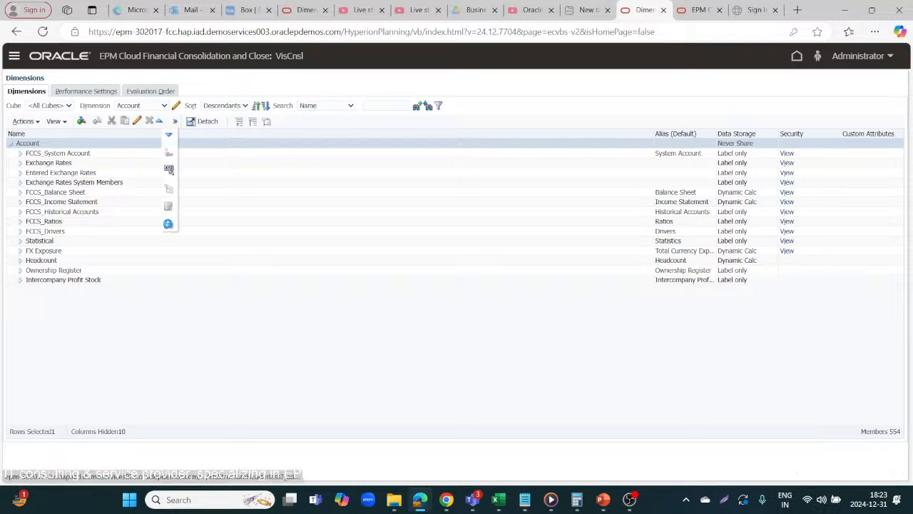
left_click(169, 226)
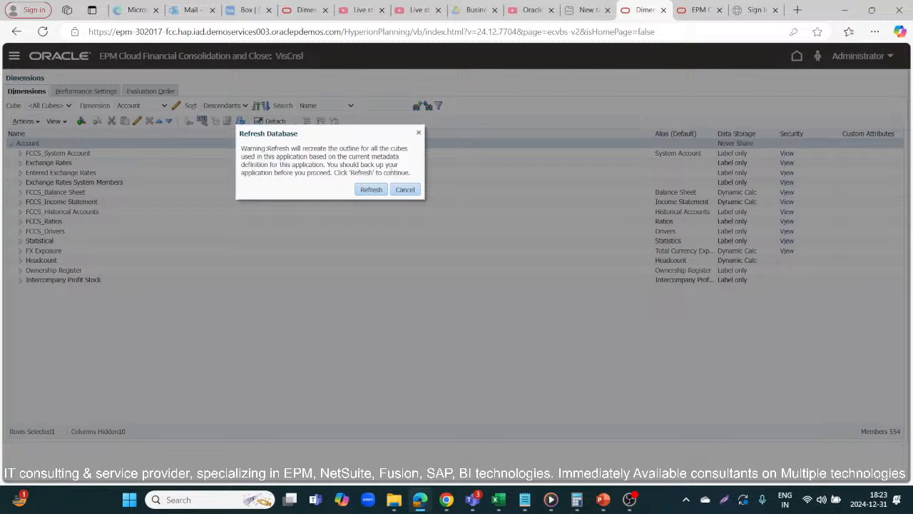
left_click(371, 190)
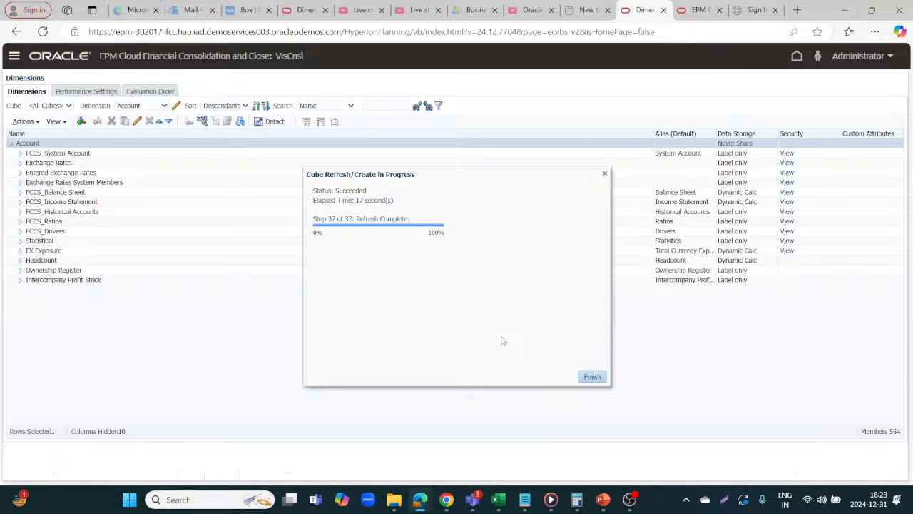
left_click(590, 377)
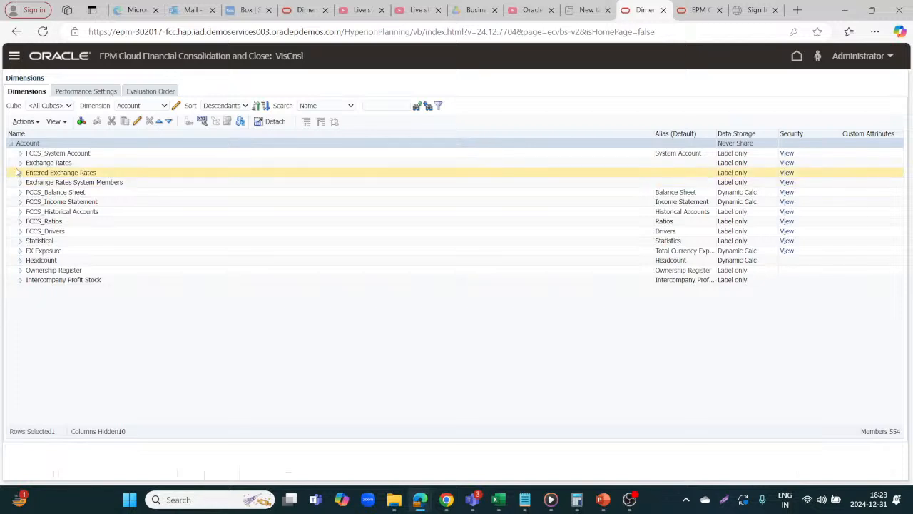
Step: Browse the Account hierarchy under FCCS_Balance Sheet and FCCS_Total Balance Sheet-Traditional Approach, then return to the rule
left_click(19, 194)
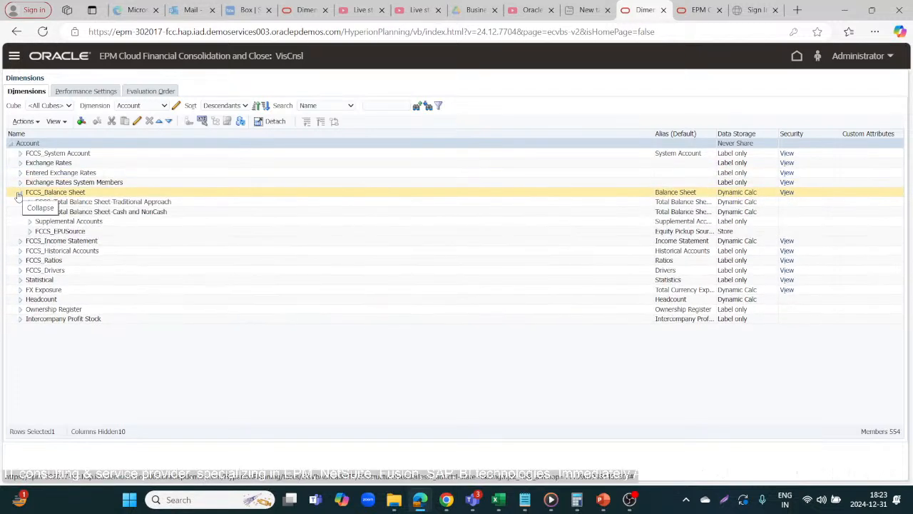
left_click(29, 203)
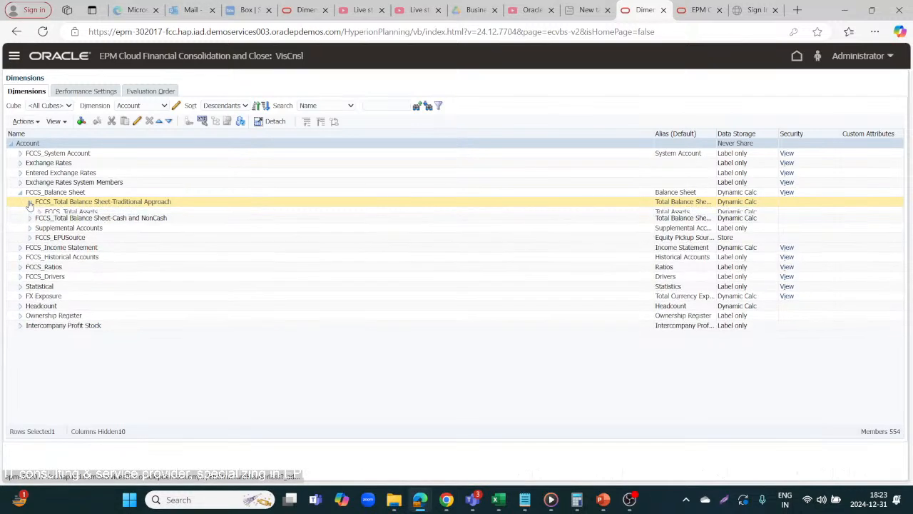
key("alt+Tab")
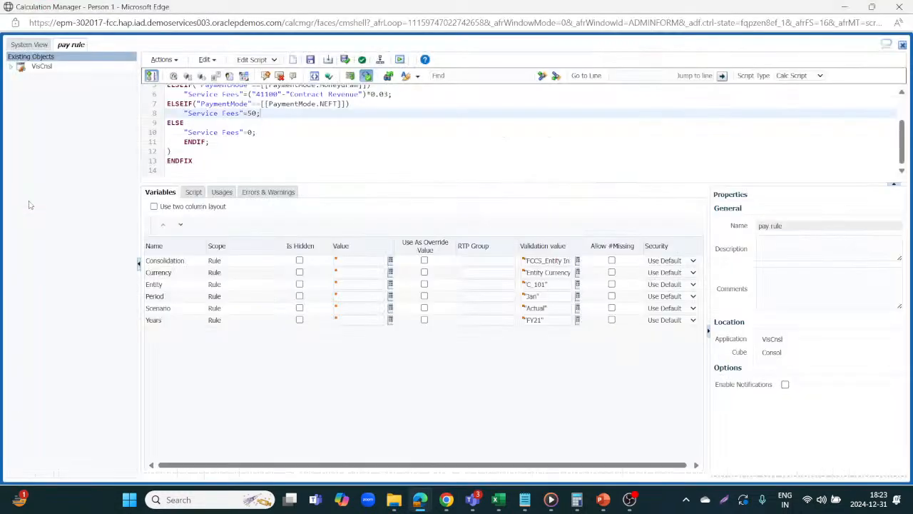
scroll(371, 136, "up", 3)
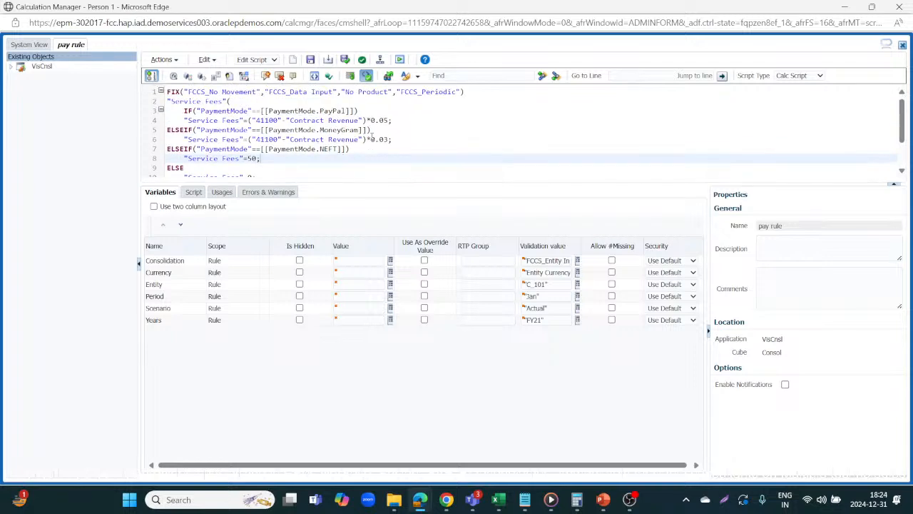
left_click(486, 91)
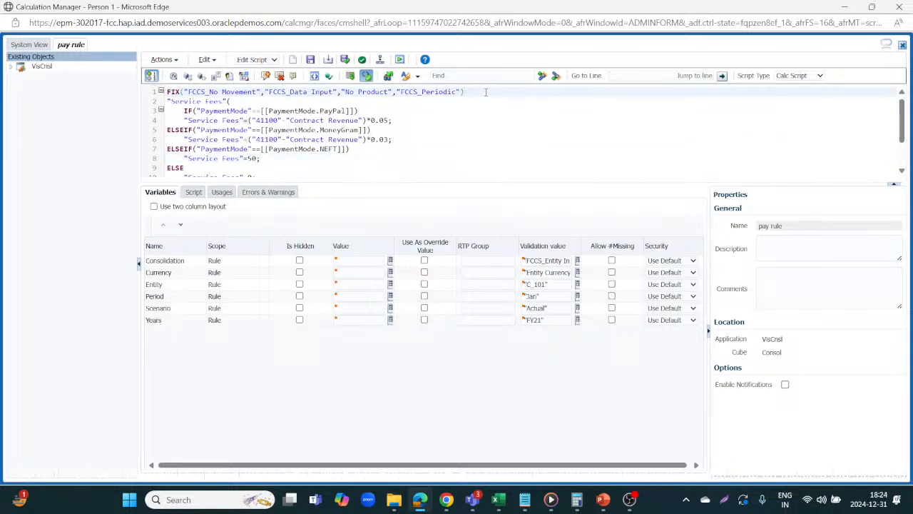
key("alt+Tab")
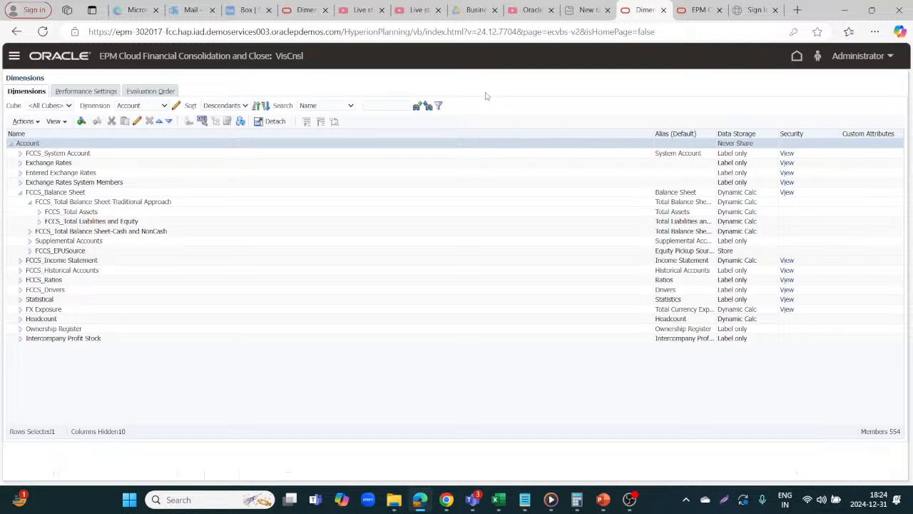
key("alt+Tab")
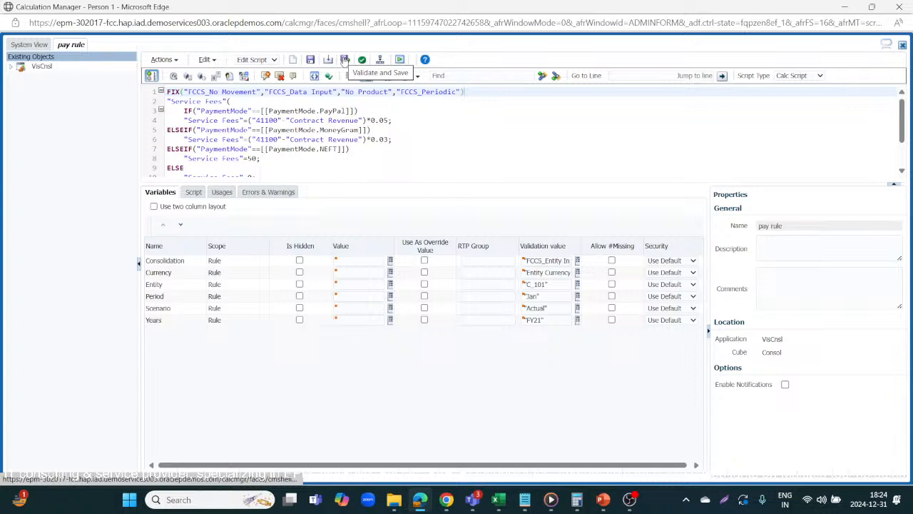
Step: Validate and save the pay rule
left_click(344, 59)
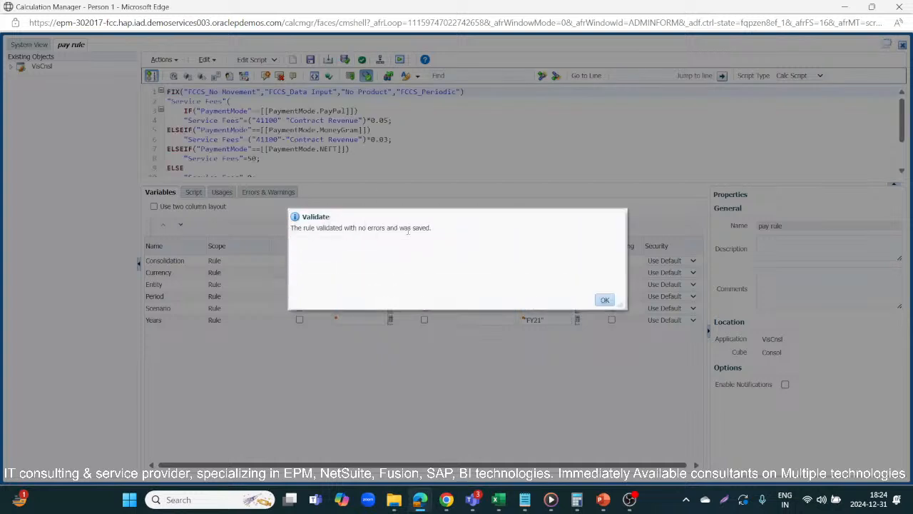
left_click(605, 301)
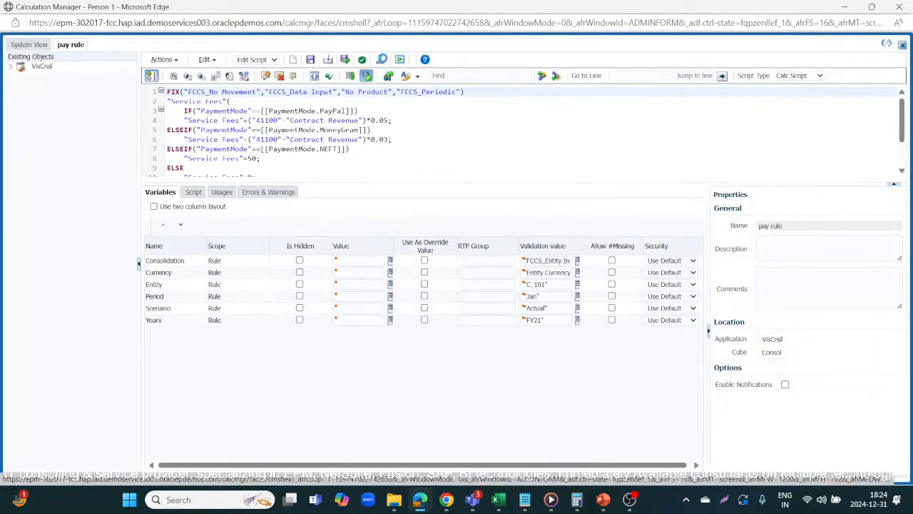
Step: Deploy the pay rule and open its launch runtime prompt values
left_click(382, 60)
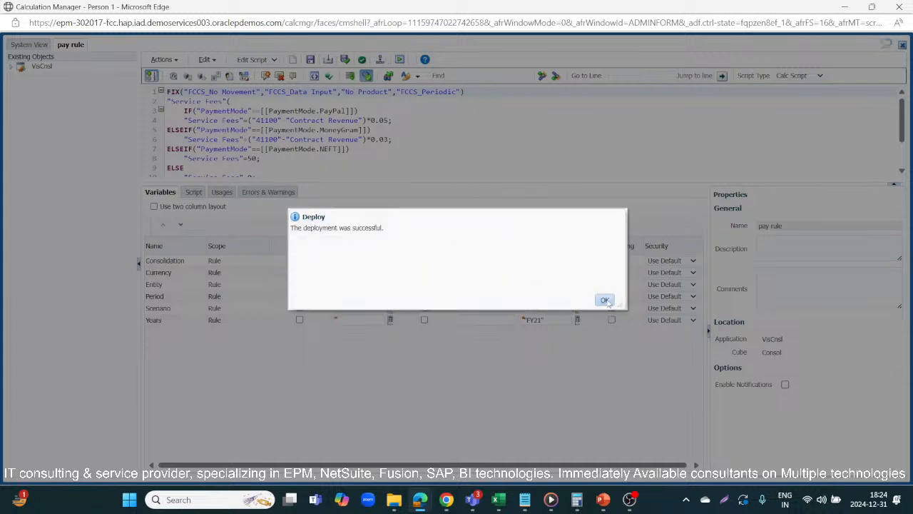
left_click(603, 299)
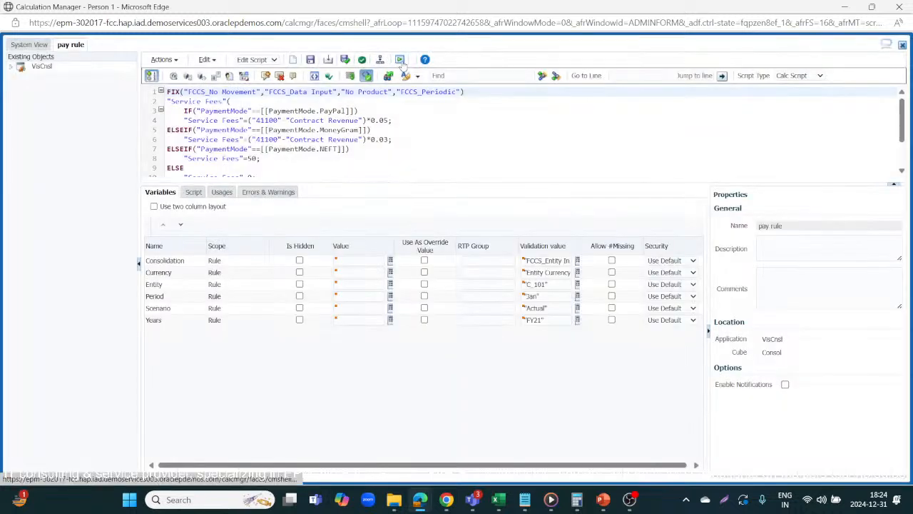
left_click(400, 60)
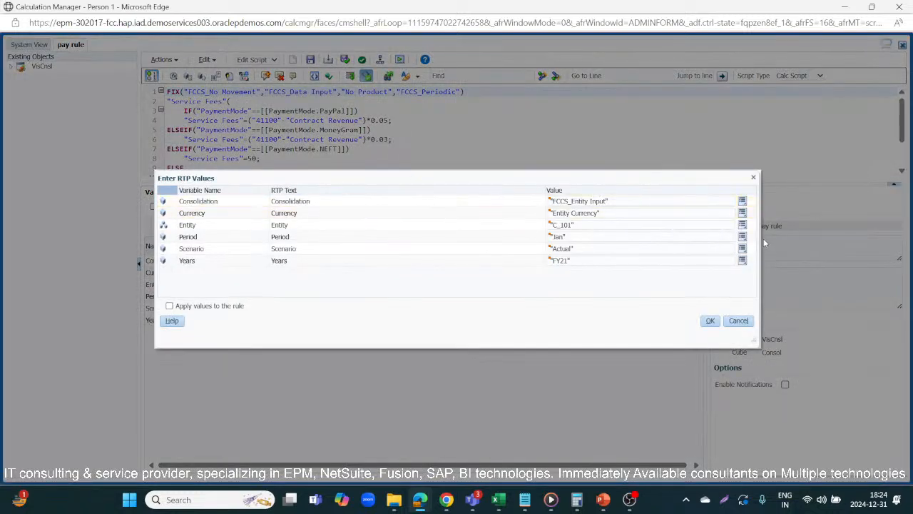
Step: Switch to the fccs topics Excel workbook and clear the data cells C4 to C7 on Sheet5
key("alt+Tab")
key("alt+Tab")
key("alt+Tab")
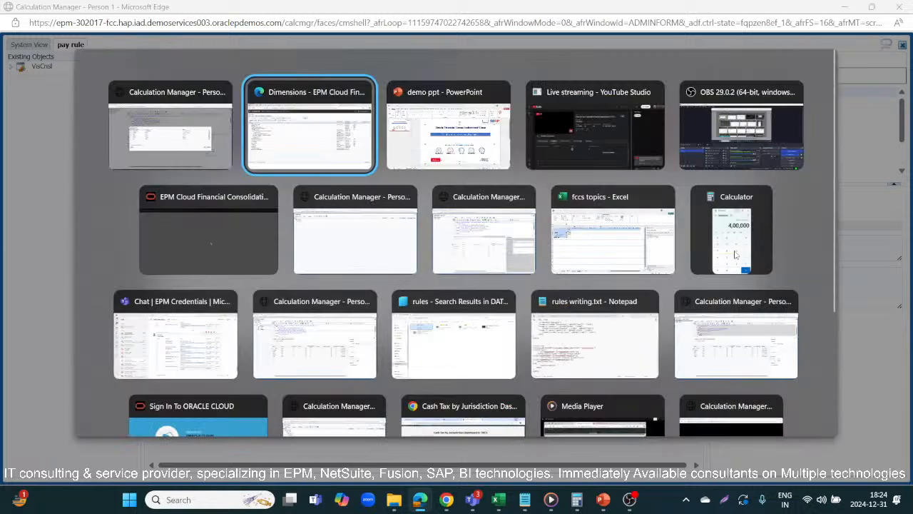
key("alt+Tab")
key("alt+Tab")
key("alt+Tab")
key("alt+Tab")
key("alt+Tab")
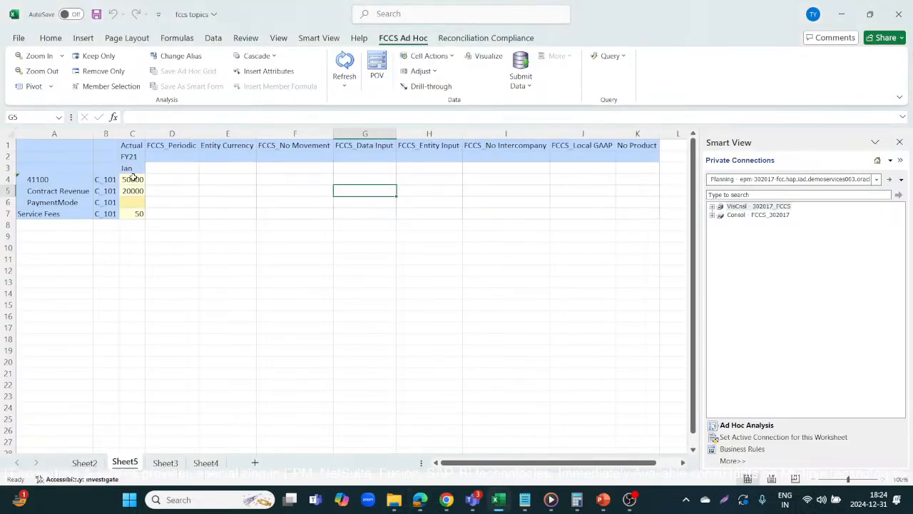
left_click_drag(132, 179, 132, 210)
key("Delete")
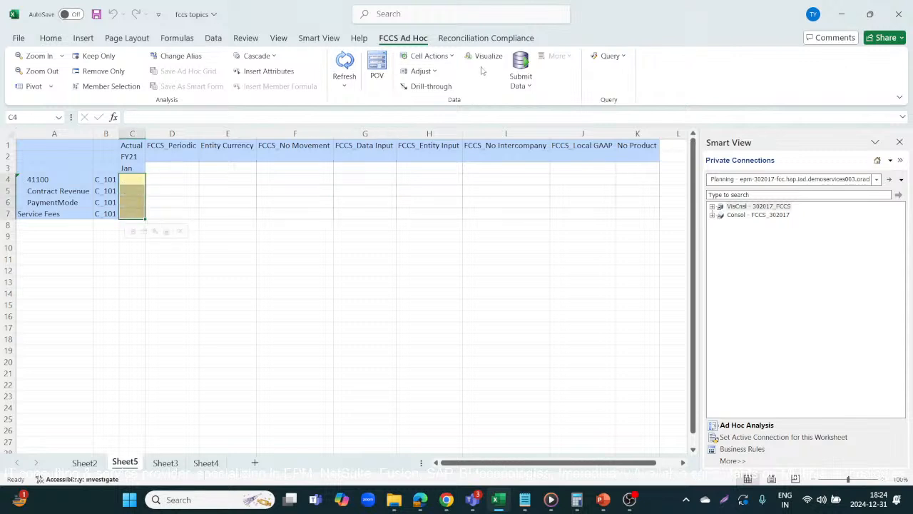
Step: Submit the cleared data cells C4 to C7 to the FCCS database
left_click(523, 66)
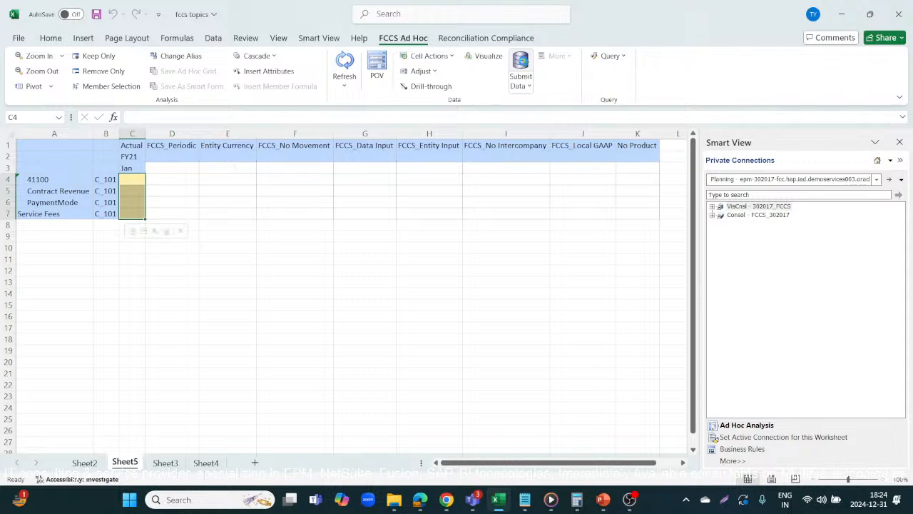
left_click(316, 236)
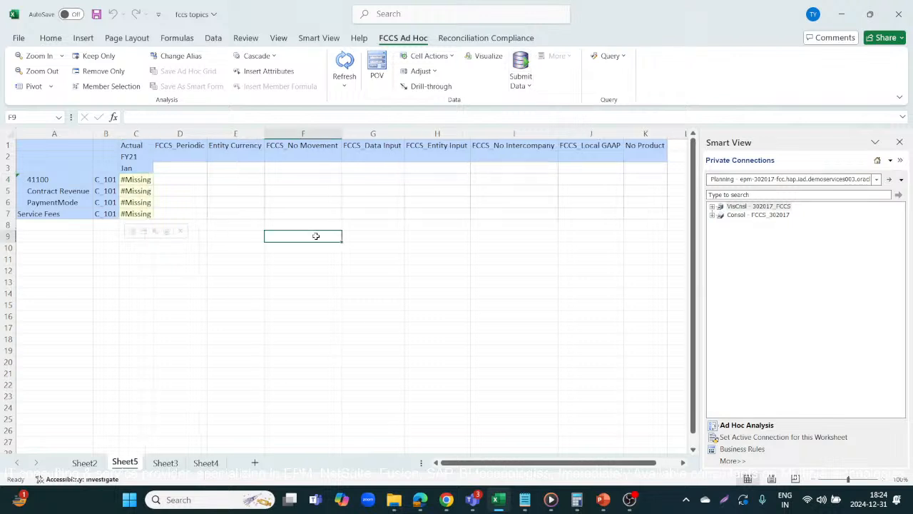
left_click(130, 148)
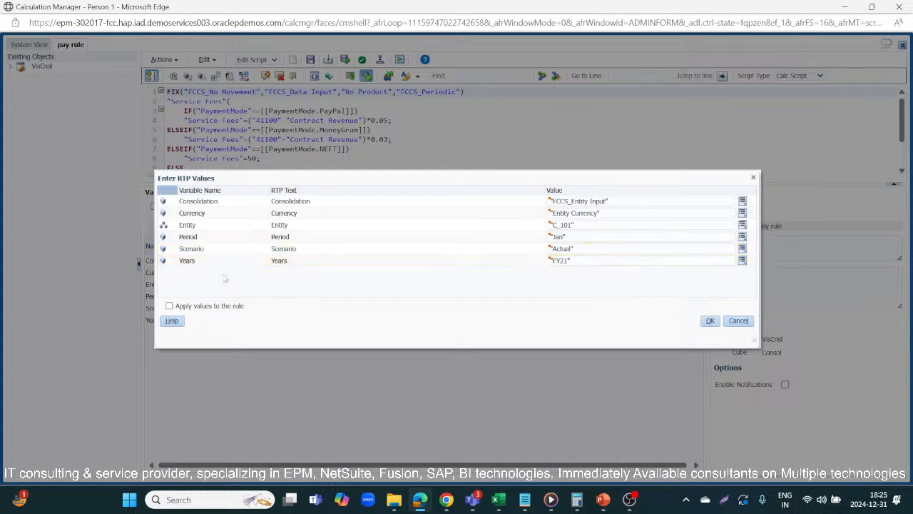
Step: Launch the pay rule with its runtime prompt values applied to the rule, then dismiss the launch status
left_click(169, 306)
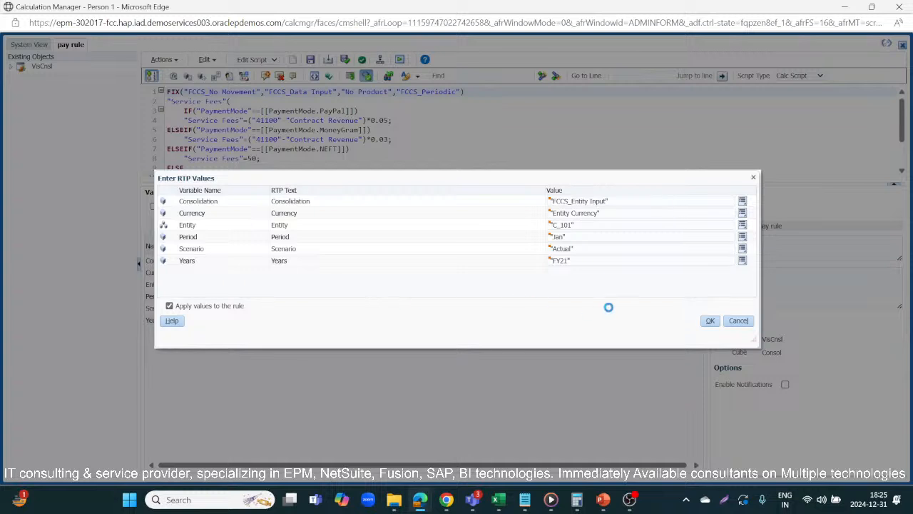
left_click(713, 322)
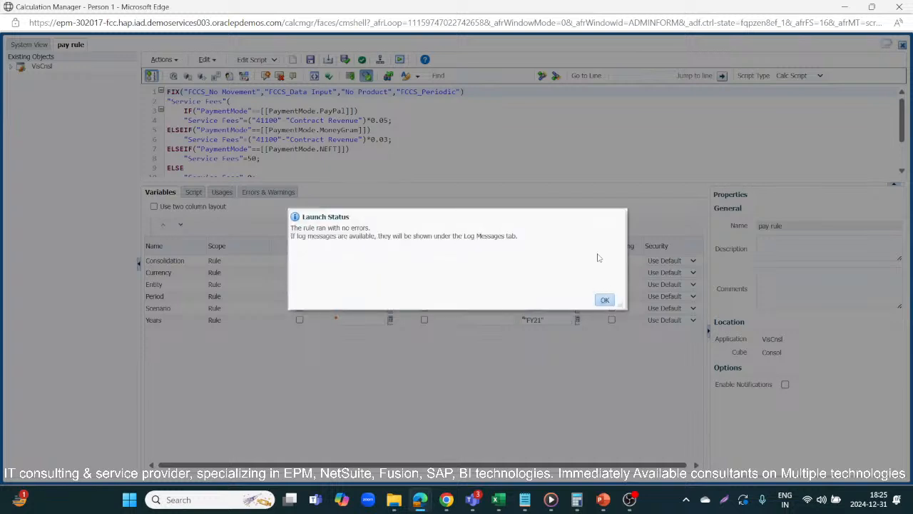
left_click(605, 301)
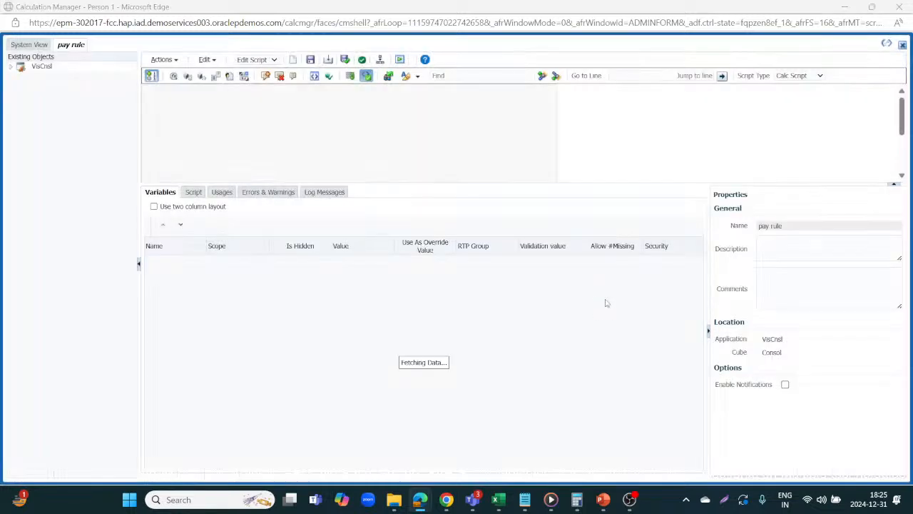
Step: Return to the workbook and examine the POV members in the grid's column headers on Sheet5
key("alt+Tab")
left_click(165, 250)
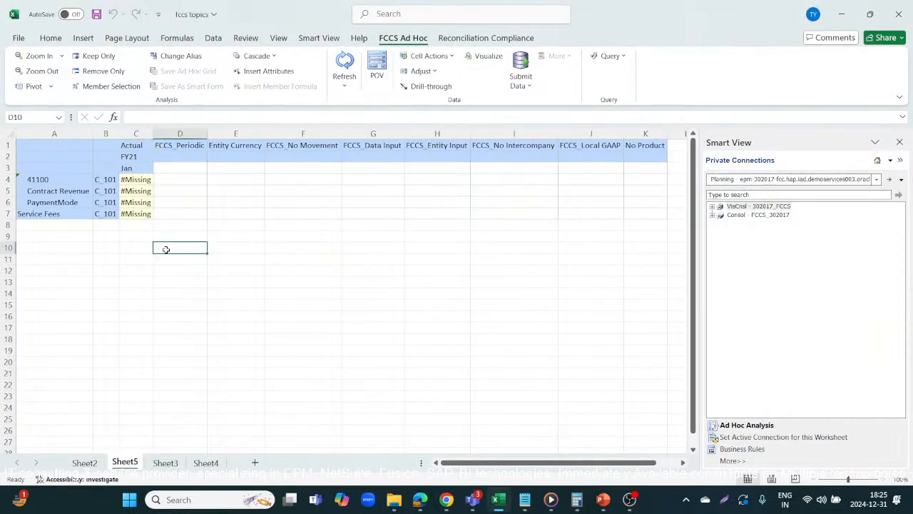
left_click(132, 146)
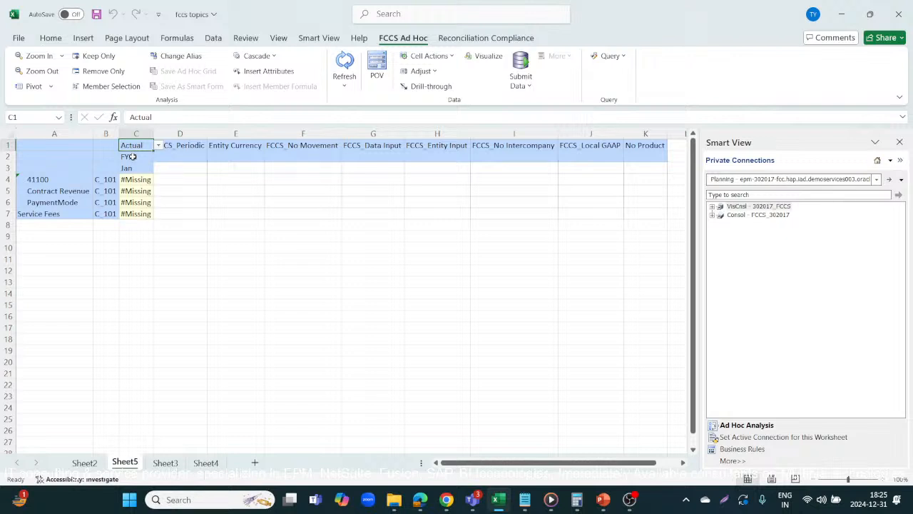
left_click(132, 156)
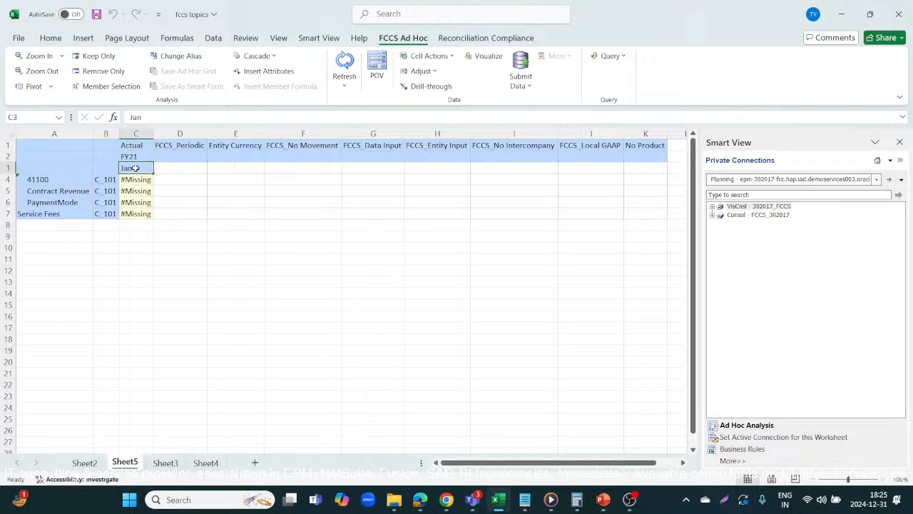
left_click(184, 147)
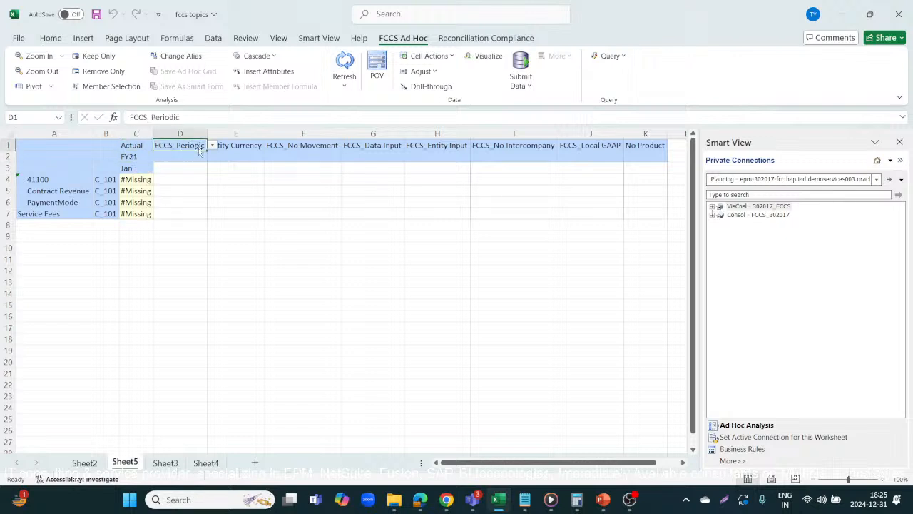
left_click(254, 146)
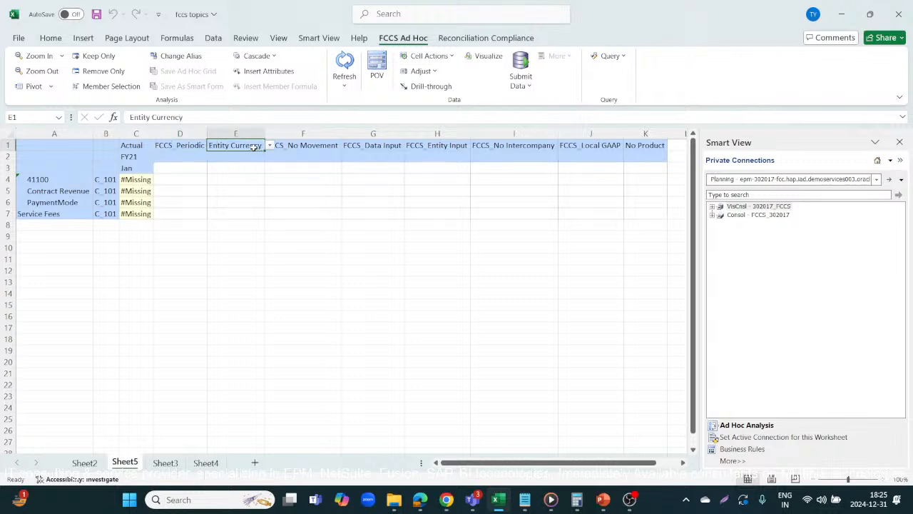
left_click(337, 149)
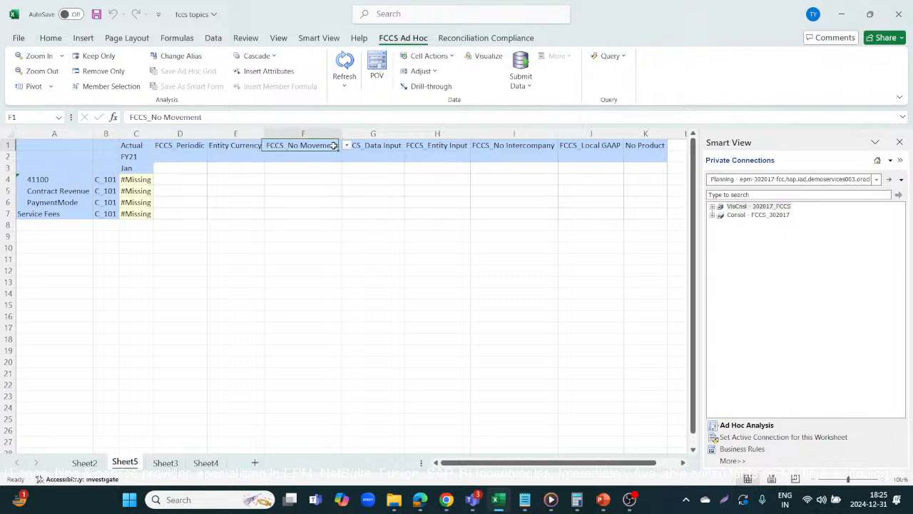
left_click(377, 145)
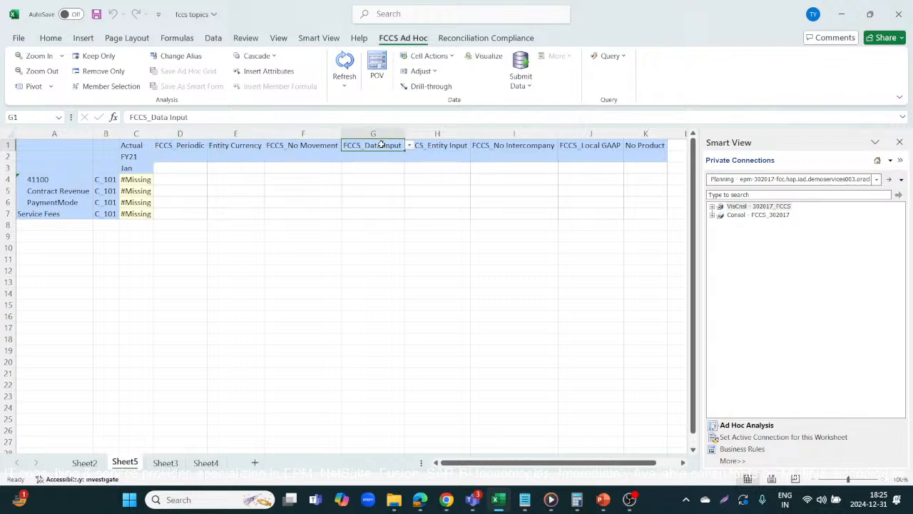
left_click(432, 147)
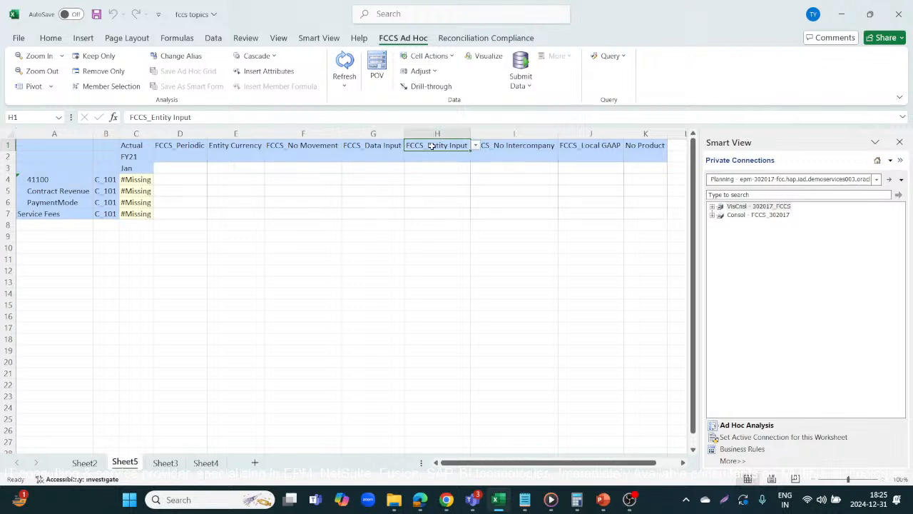
left_click(527, 147)
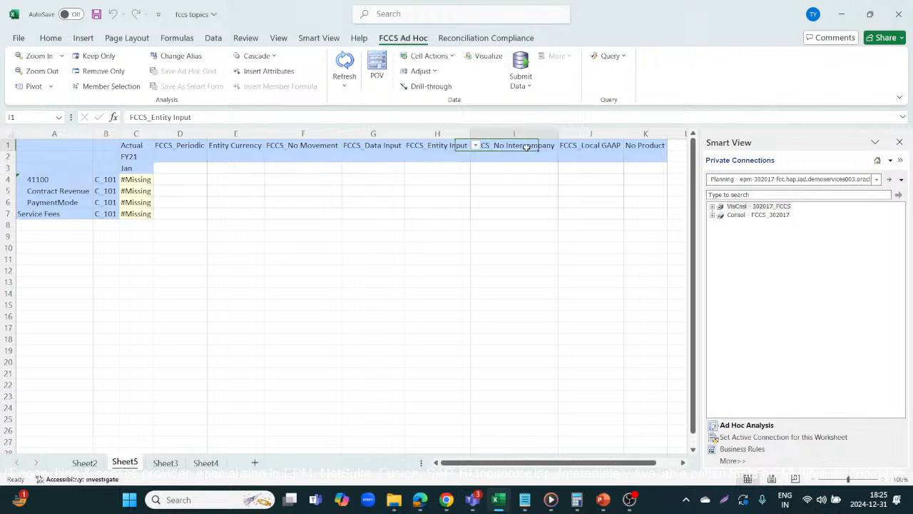
left_click(601, 146)
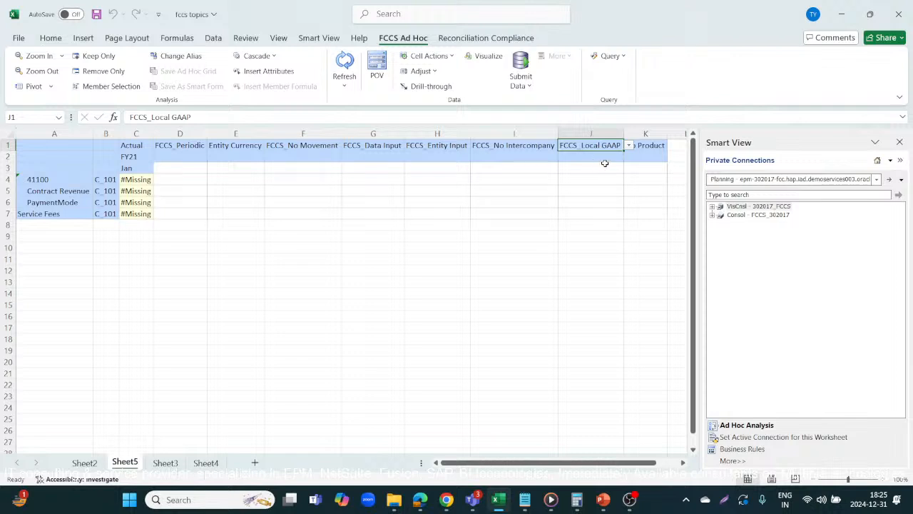
left_click(647, 146)
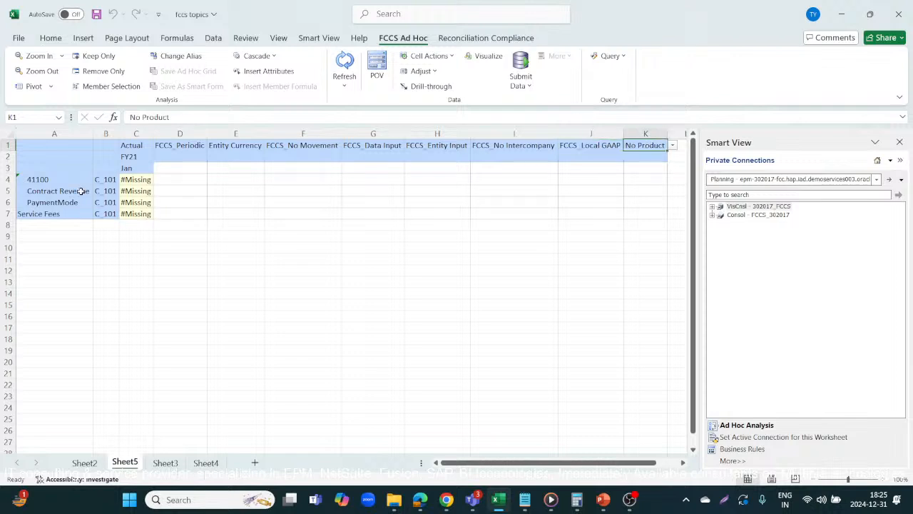
Step: Examine the row members 41100, Contract Revenue, PaymentMode and Service Fees and the entity column
left_click(104, 178)
left_click(34, 182)
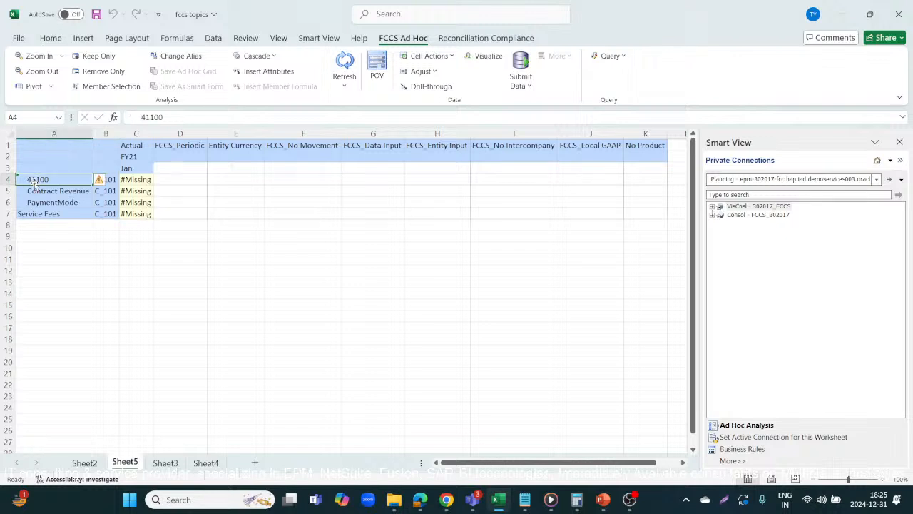
left_click(64, 203)
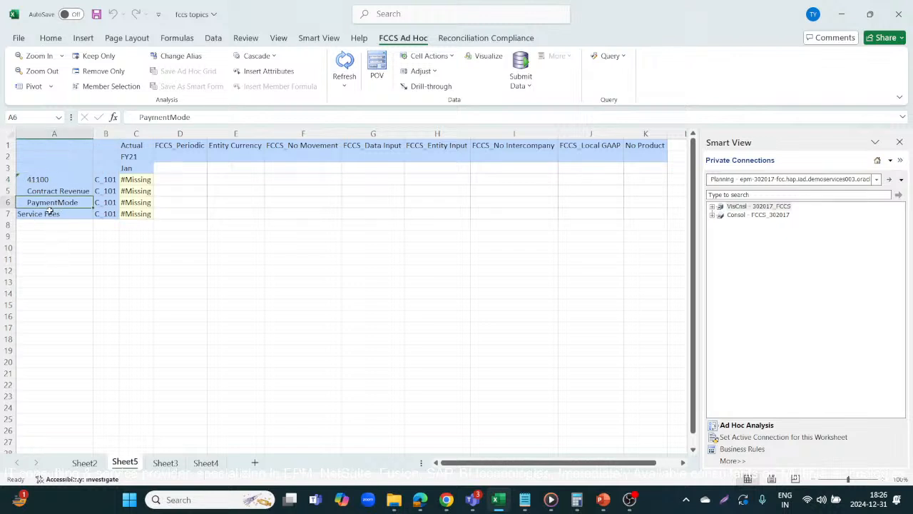
left_click(50, 212)
left_click(50, 203)
left_click(55, 181)
left_click(58, 190)
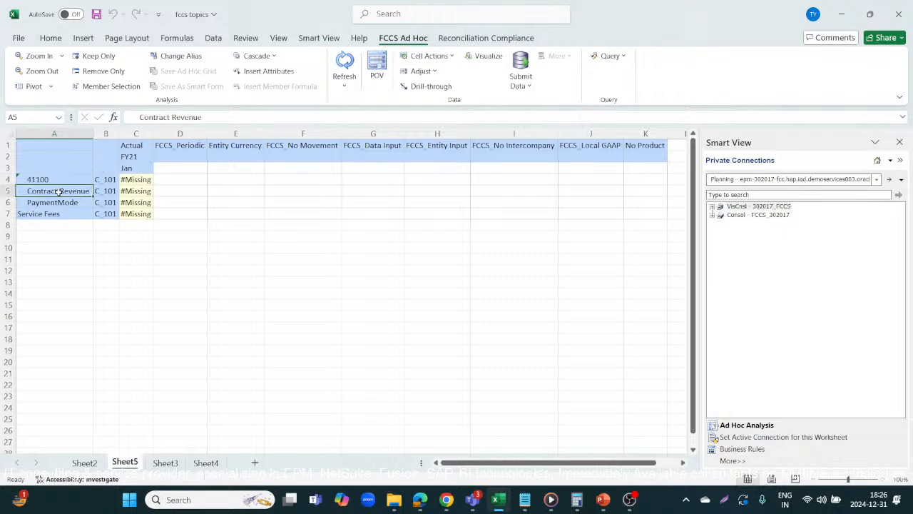
Step: Enter 75000 for account 41100 and 15000 for Contract Revenue in column C
left_click(147, 181)
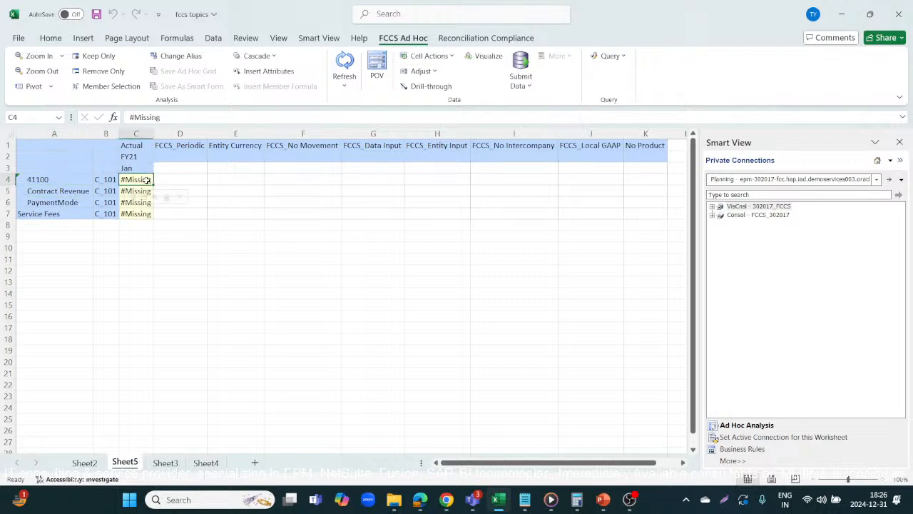
type("75000")
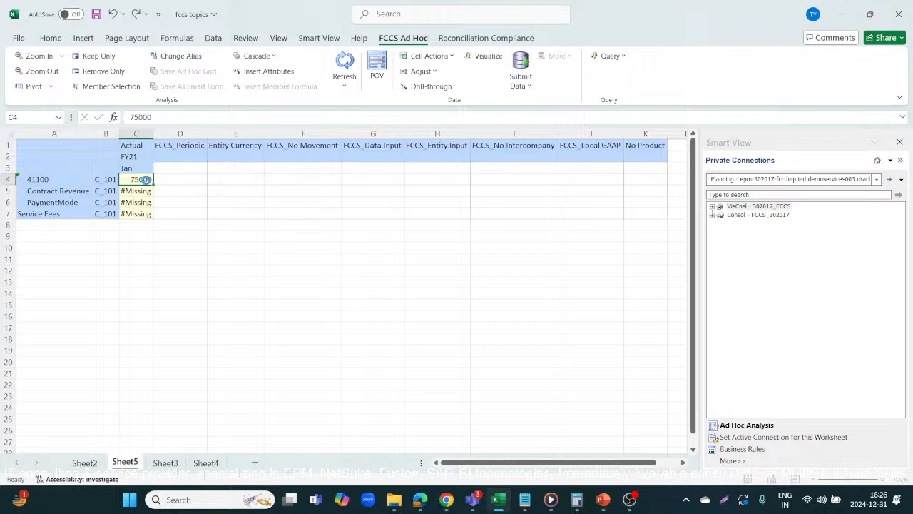
key("Return")
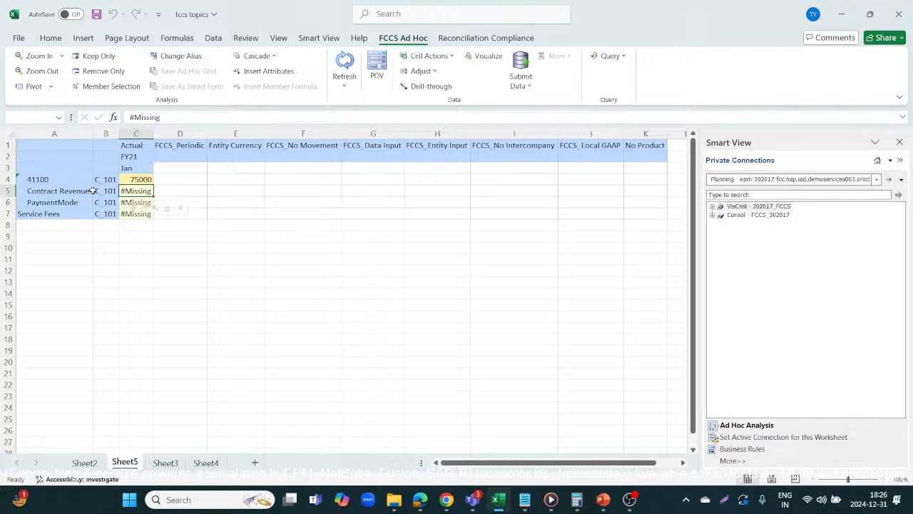
type("15000")
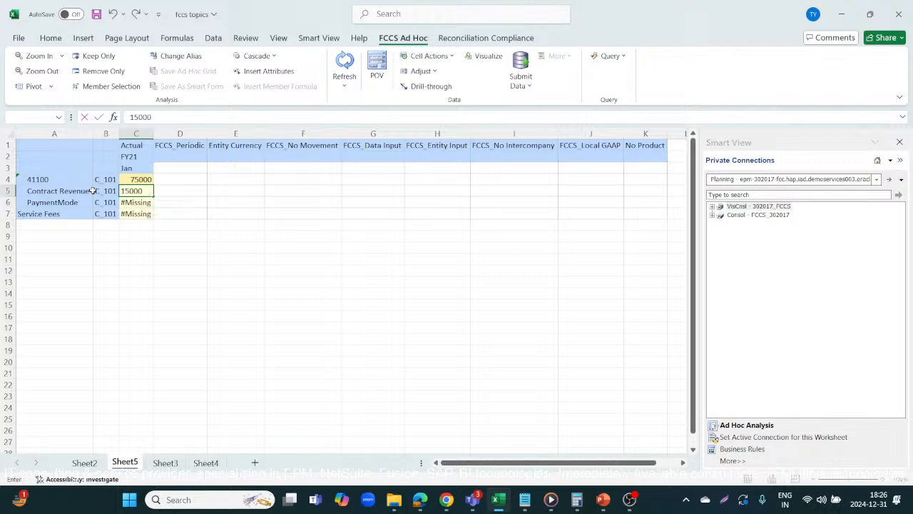
key("Return")
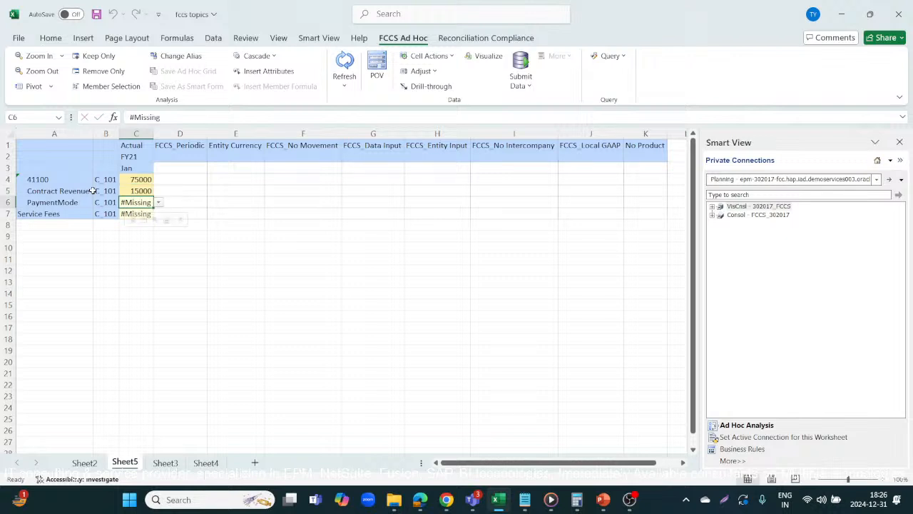
Step: Set PaymentMode to PayPal from its smart list and submit the grid data
left_click(159, 202)
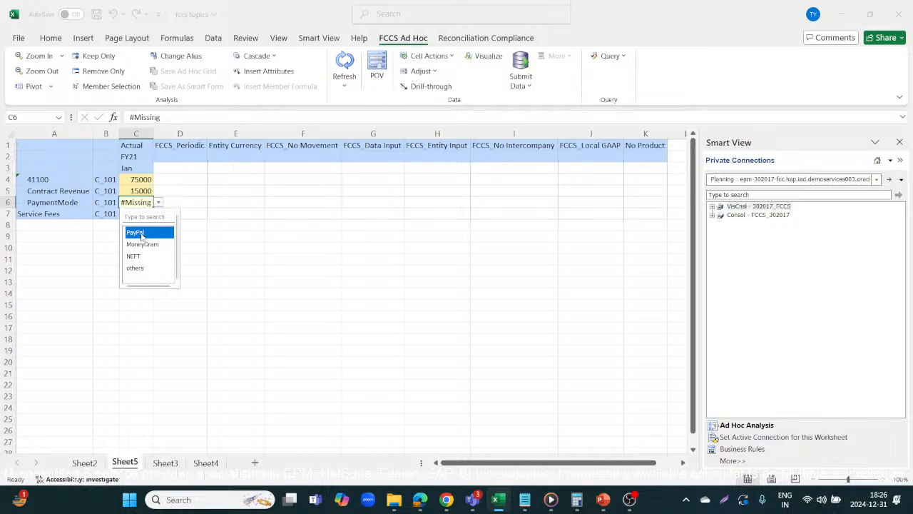
left_click(142, 233)
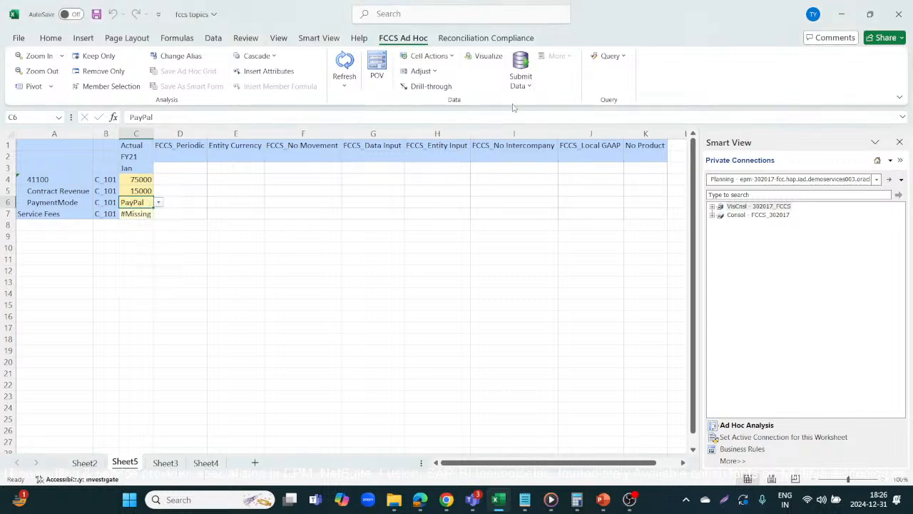
left_click(524, 59)
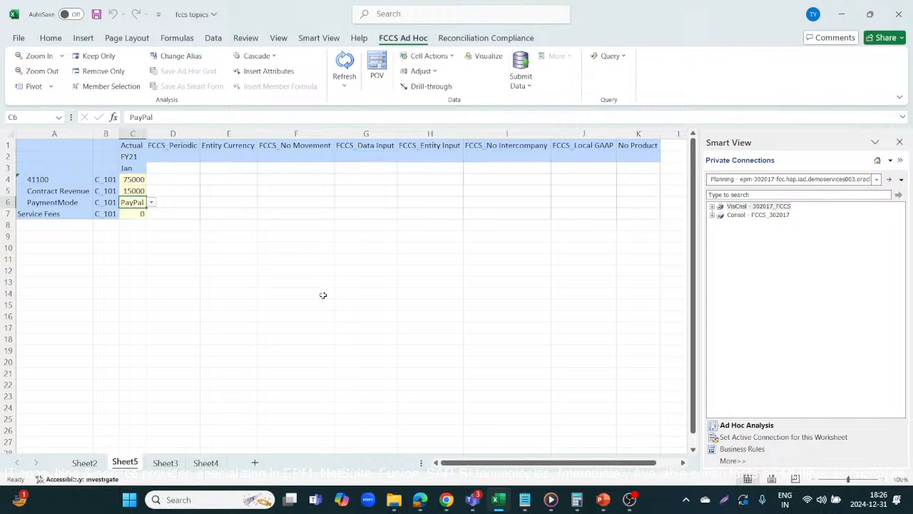
Step: Launch the pay rule again with the same runtime prompt values
key("alt+Tab")
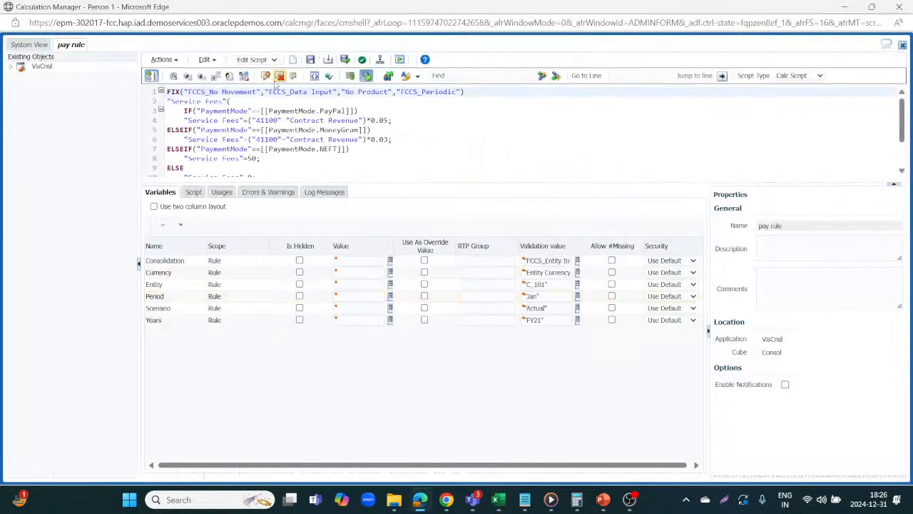
left_click(400, 60)
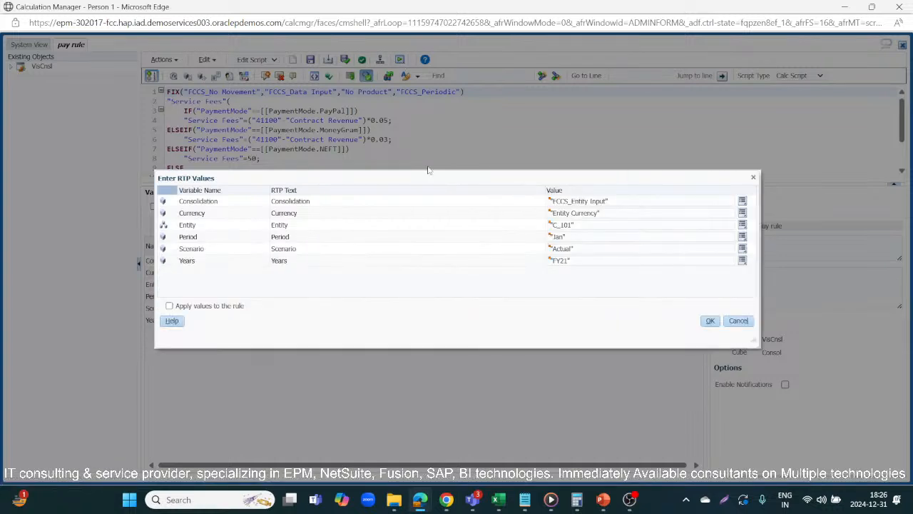
left_click(711, 322)
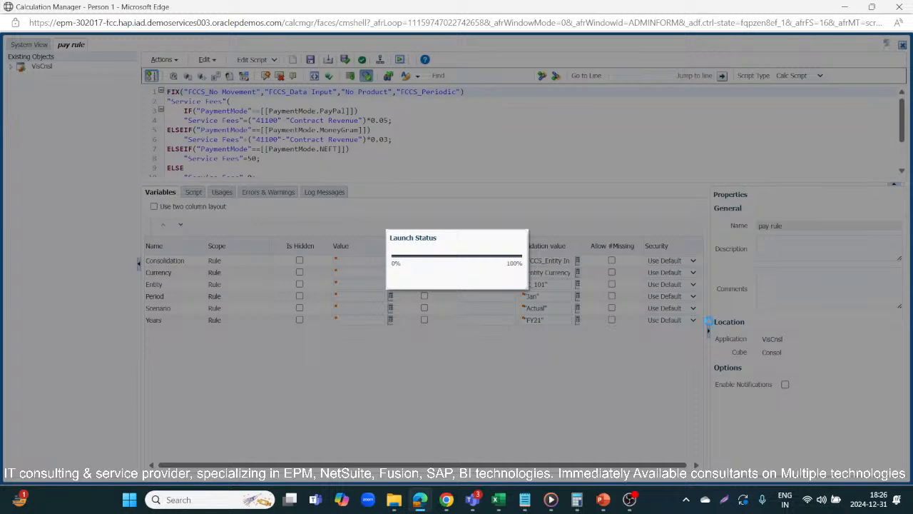
Step: Refresh the ad hoc grid to retrieve the calculated Service Fees value
key("alt+Tab")
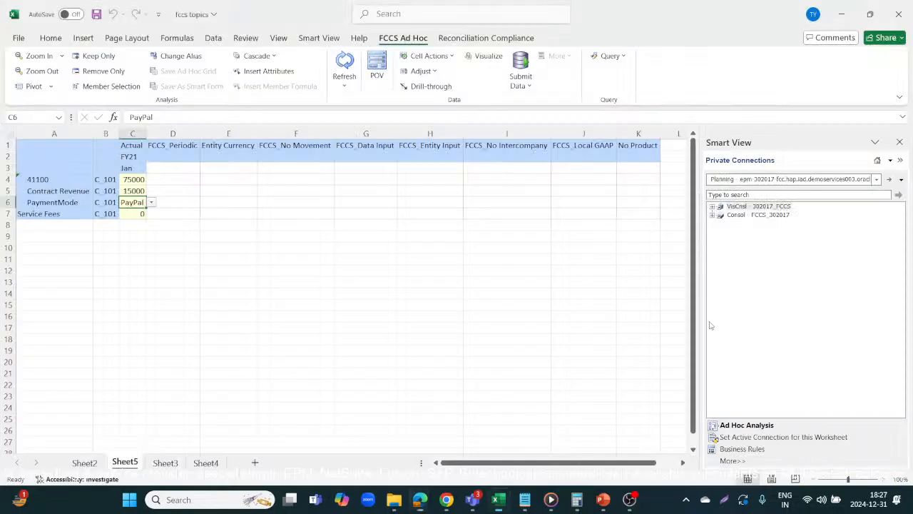
left_click(345, 61)
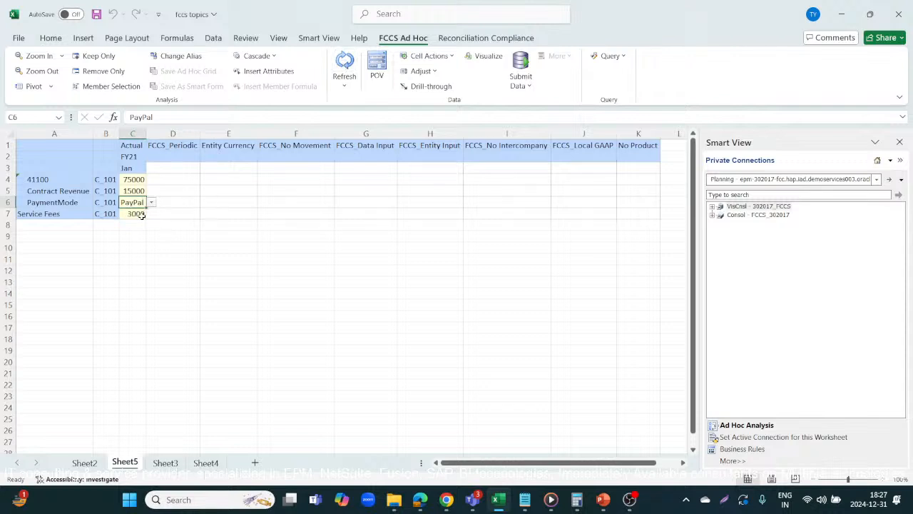
left_click(80, 216)
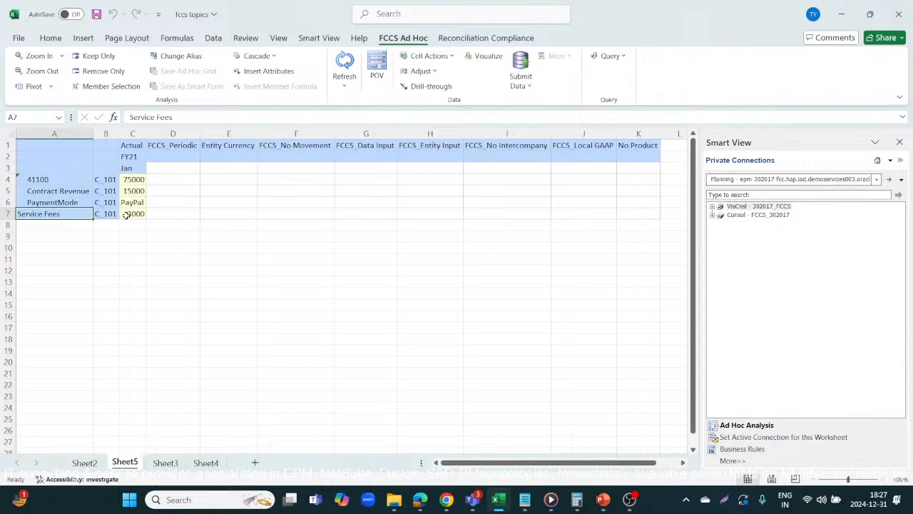
left_click(128, 214)
Step: Enter the check formulas =C4-C5 in E7 and =E7*0.05 in E8 beside the Service Fees row
left_click(212, 213)
type("=")
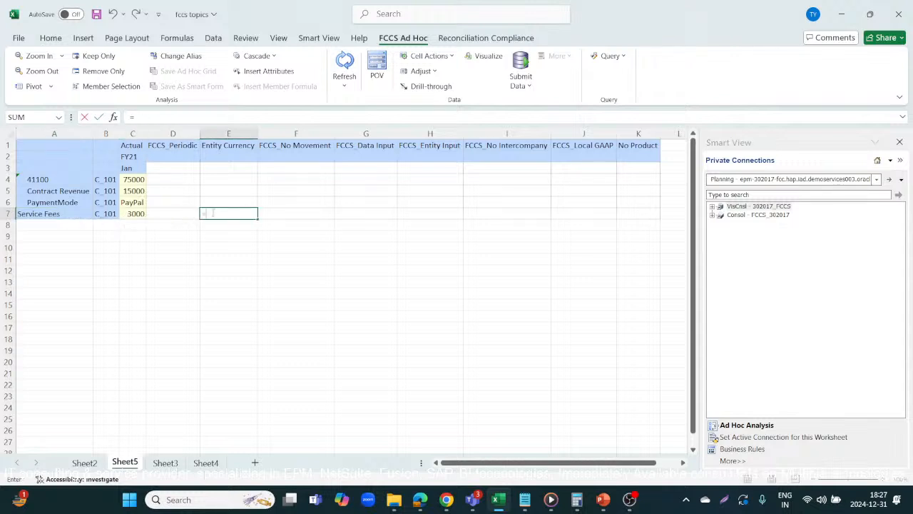
left_click(140, 182)
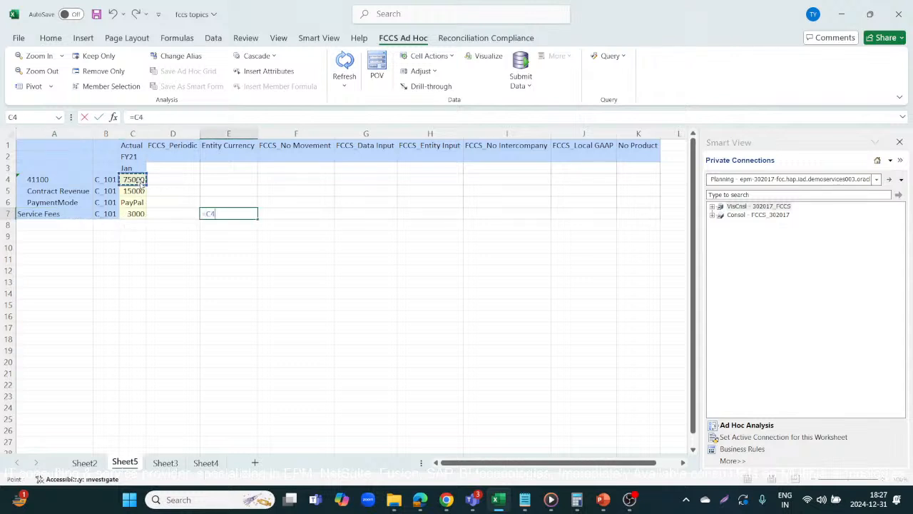
type("-")
left_click(134, 191)
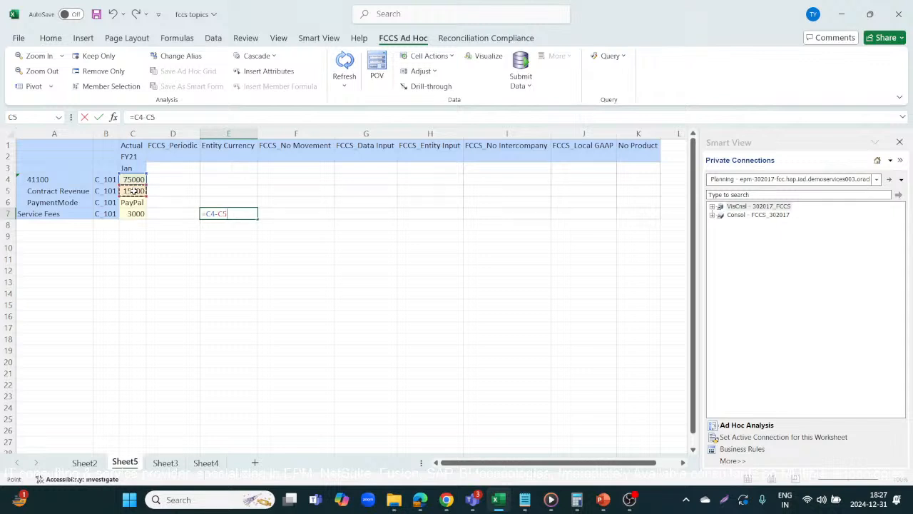
key("Return")
type("=")
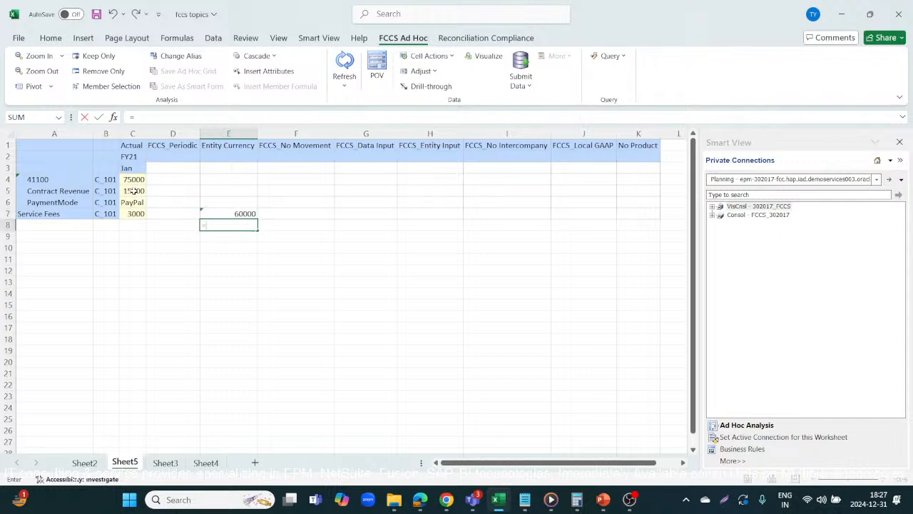
left_click(236, 210)
type("*0.05")
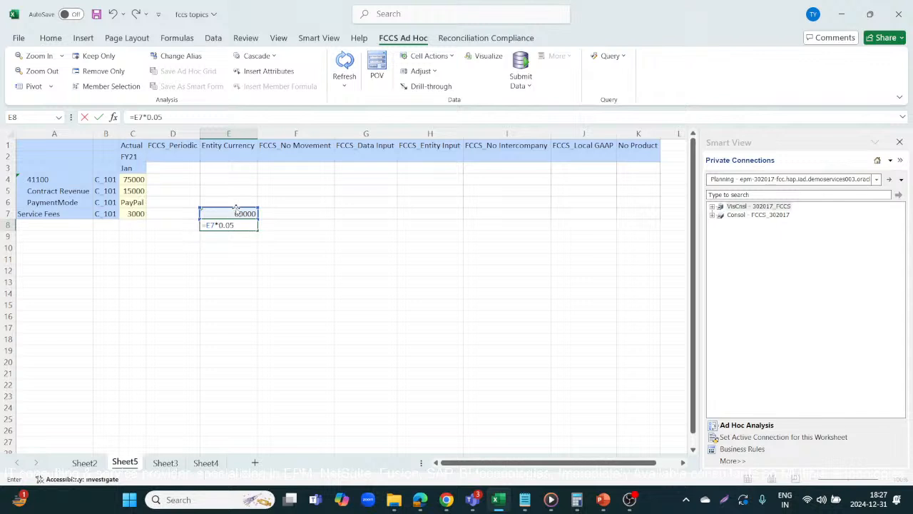
key("Return")
Step: Dismiss the rule's launch status message and return to the spreadsheet
key("alt+Tab")
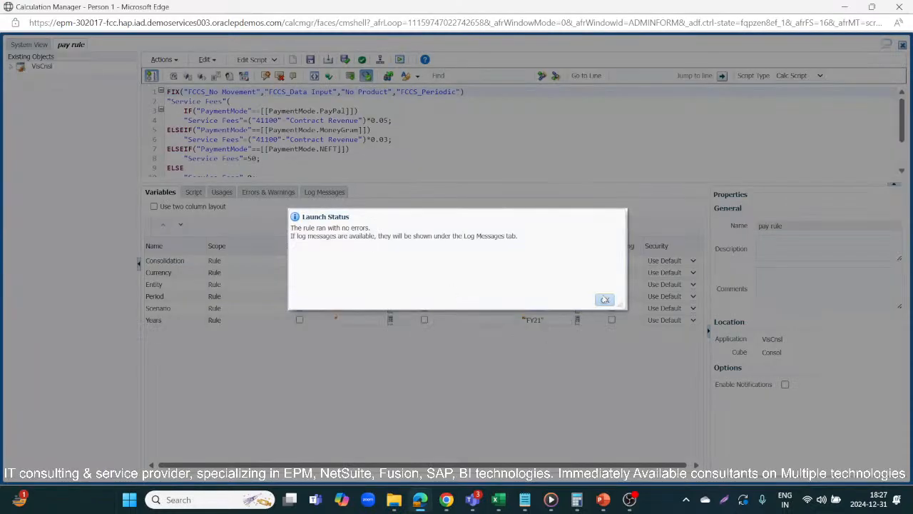
left_click(604, 301)
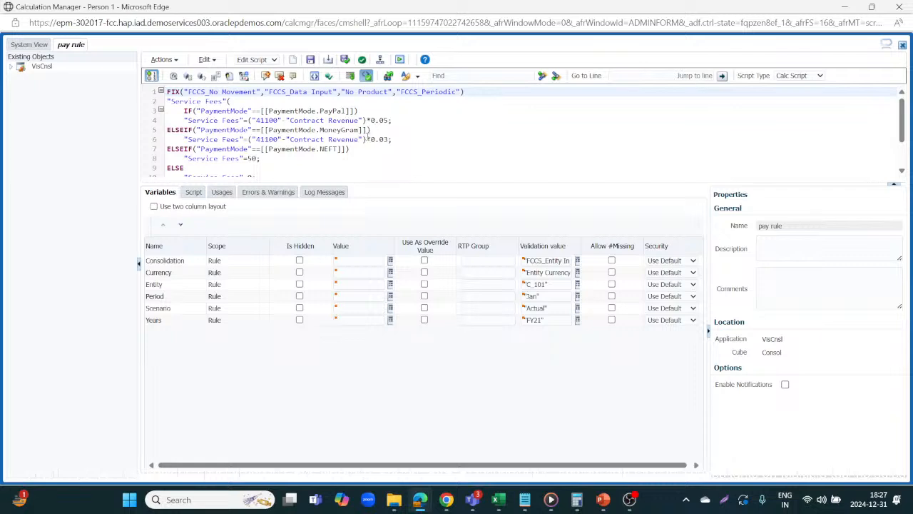
key("alt+Tab")
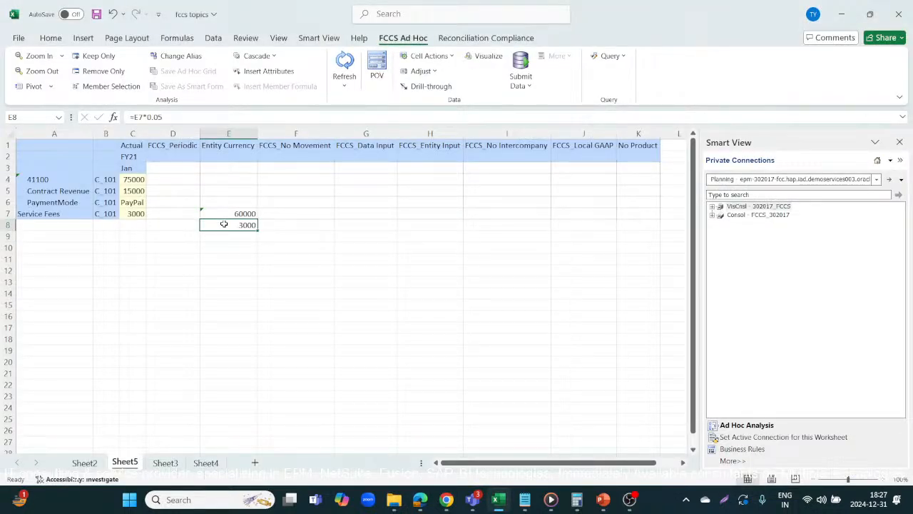
Step: Try to set PaymentMode to MoneyGram from its smart list and submit the grid data
left_click(132, 204)
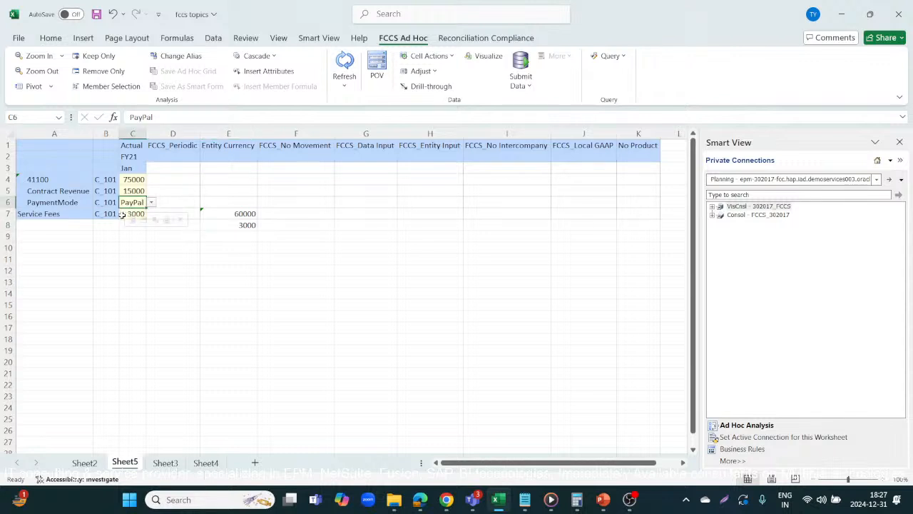
left_click(141, 247)
left_click(136, 214)
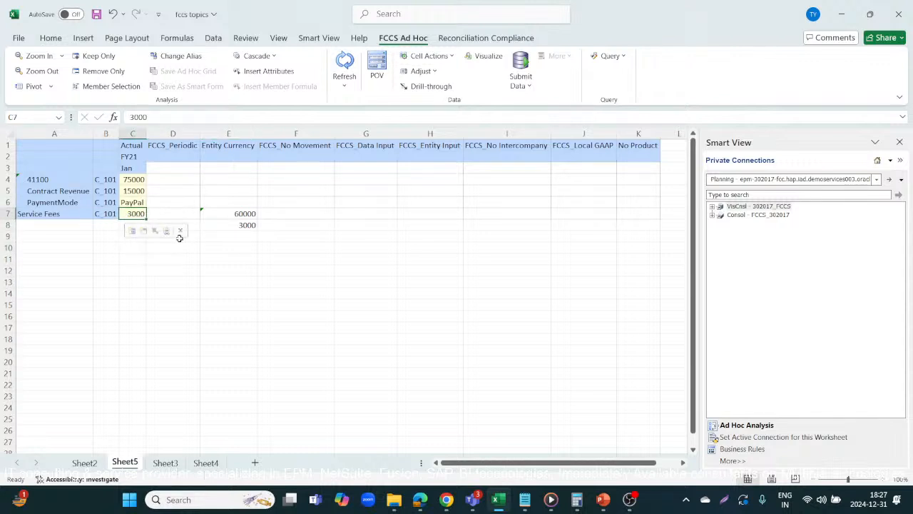
left_click(142, 205)
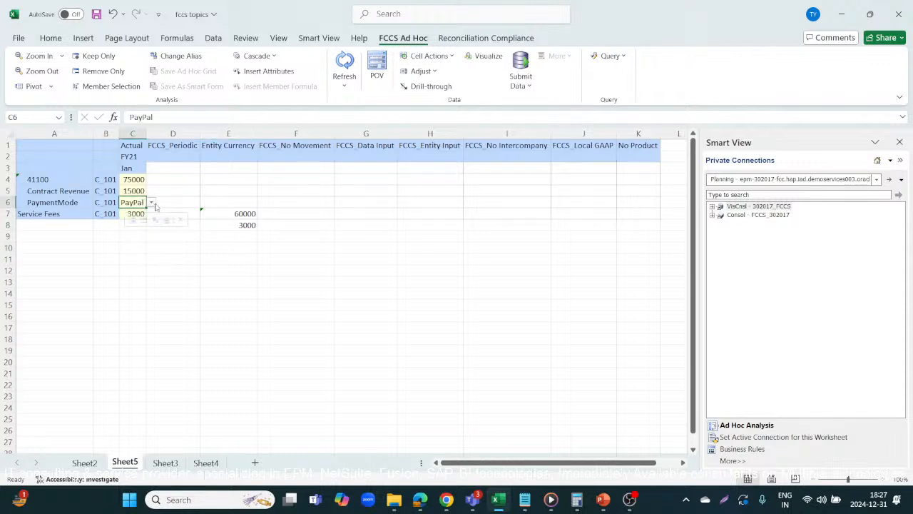
left_click(152, 203)
left_click(142, 244)
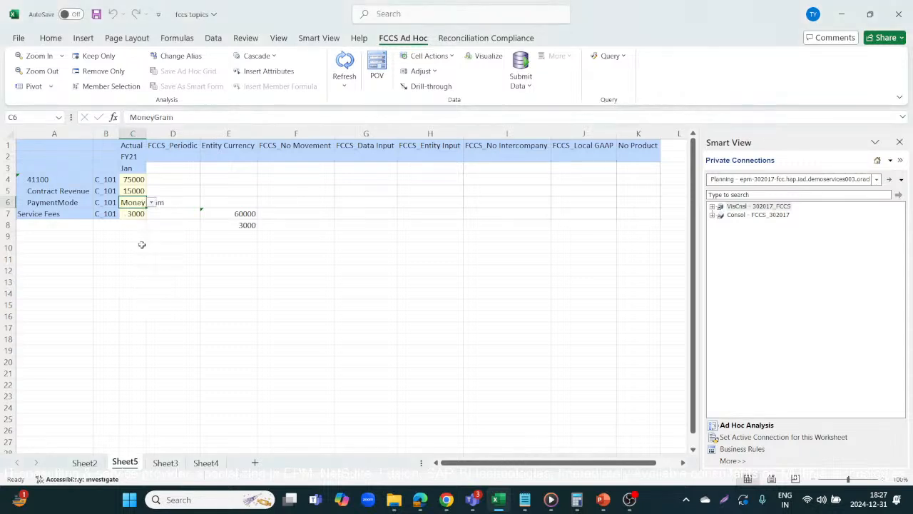
left_click(520, 68)
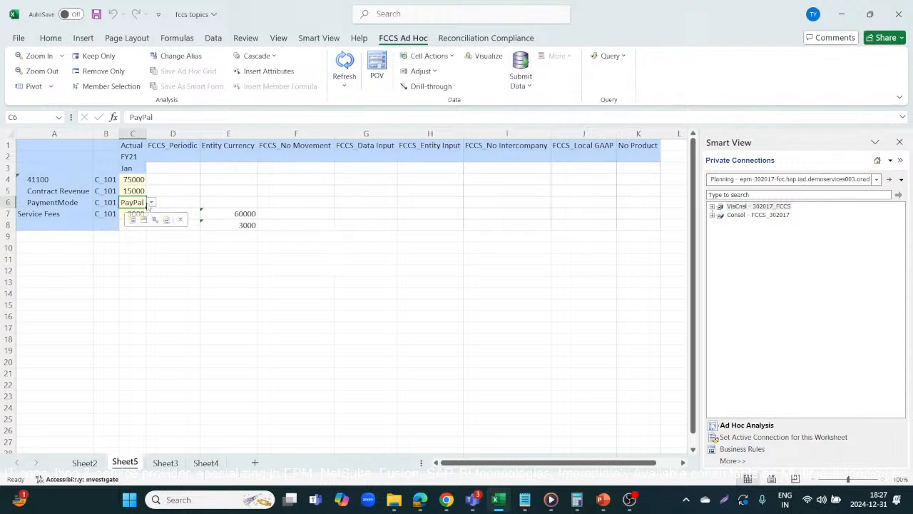
Step: Set PaymentMode to MoneyGram from its smart list and submit the grid data
left_click(151, 203)
left_click(139, 248)
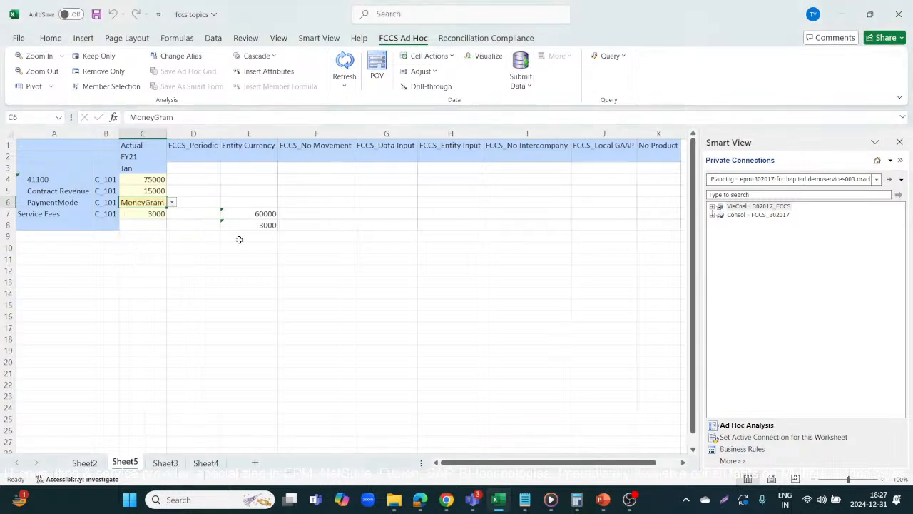
left_click(293, 249)
left_click(513, 60)
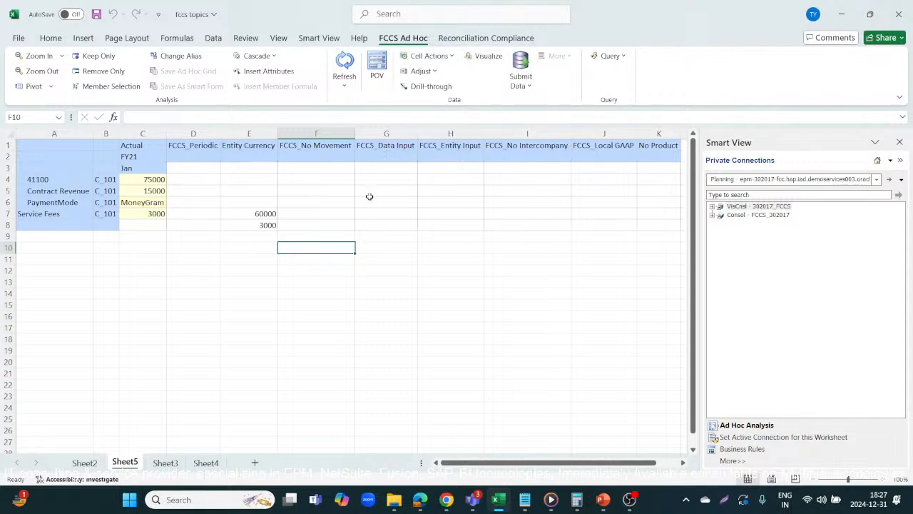
Step: Launch the pay rule with the same runtime prompt values and dismiss its launch status
key("alt+Tab")
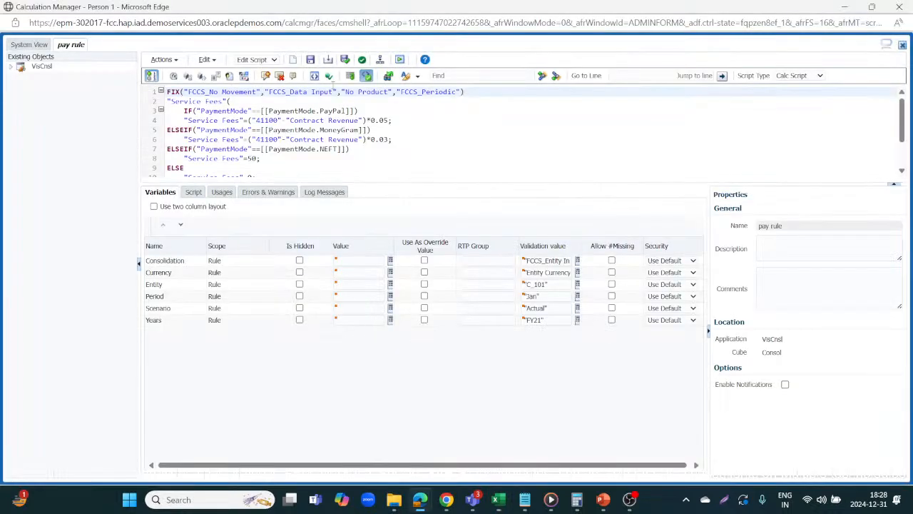
left_click(397, 60)
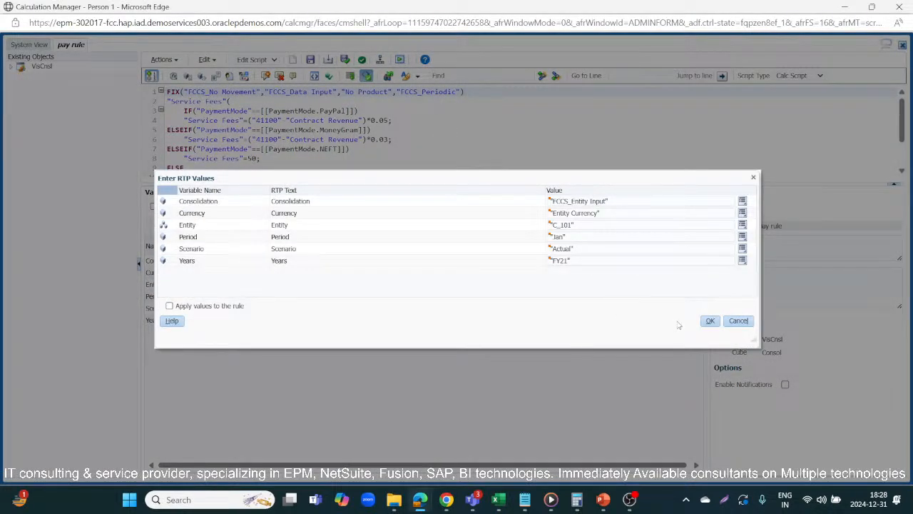
left_click(711, 321)
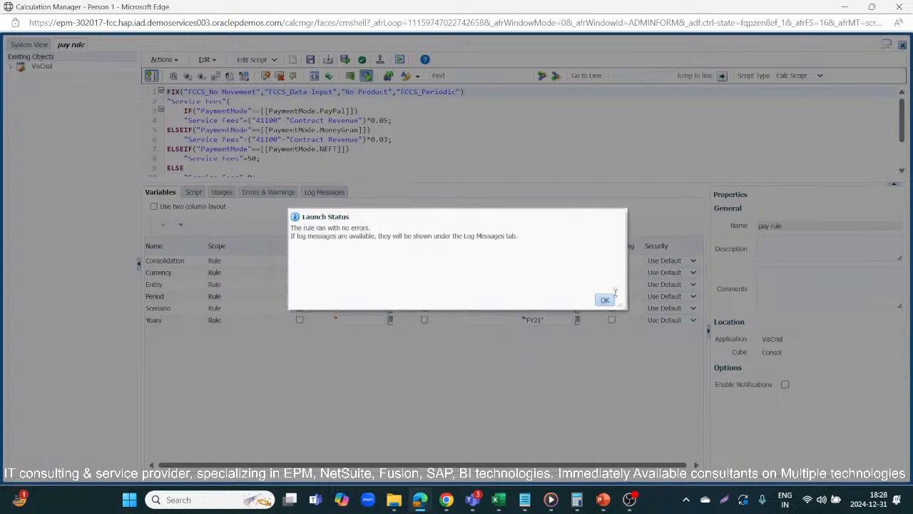
left_click(604, 299)
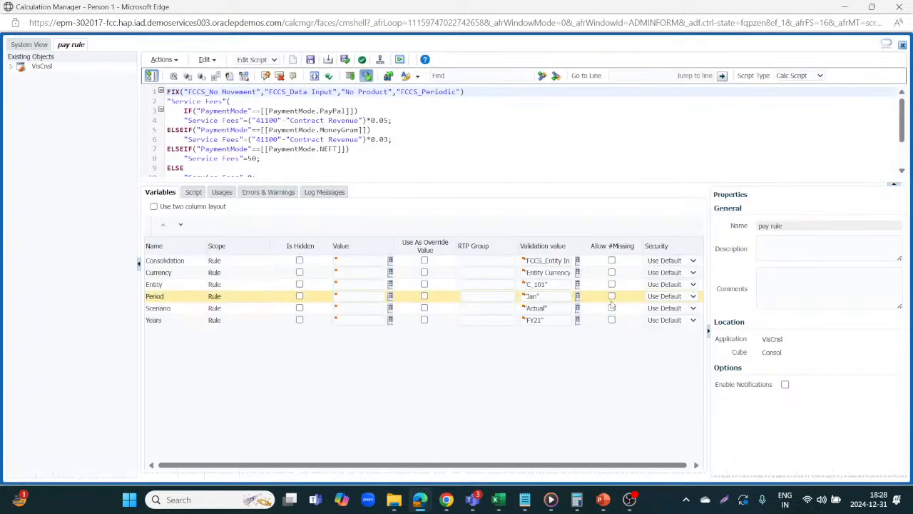
key("alt+Tab")
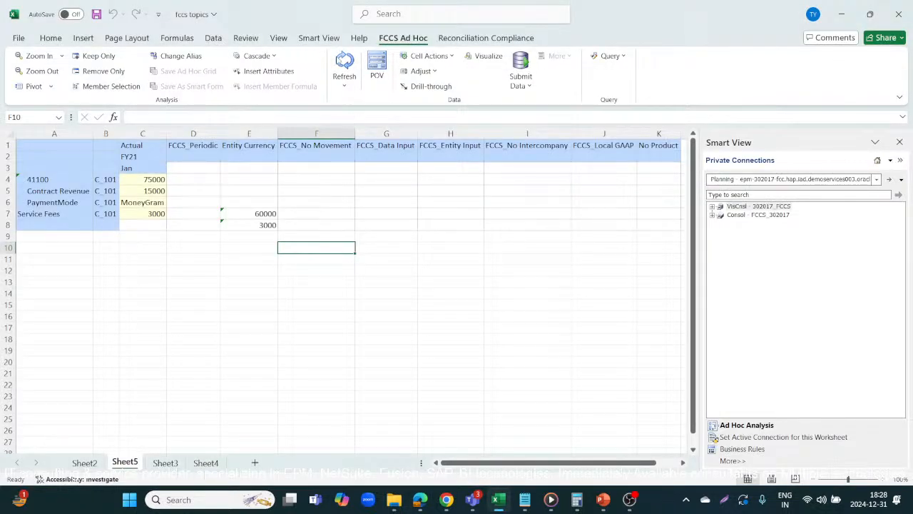
Step: Refresh the ad hoc grid and clear the check formulas in E7 and E8
left_click(345, 64)
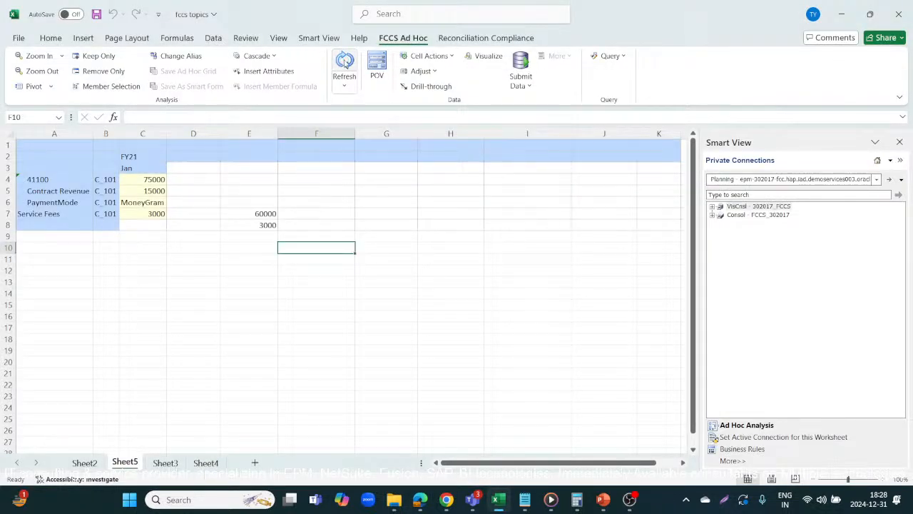
left_click(272, 212)
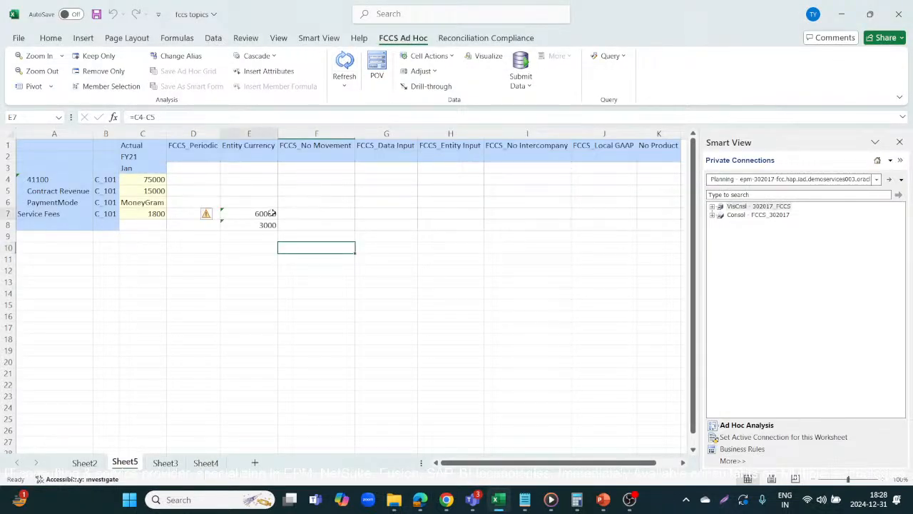
key("Delete")
key("Down")
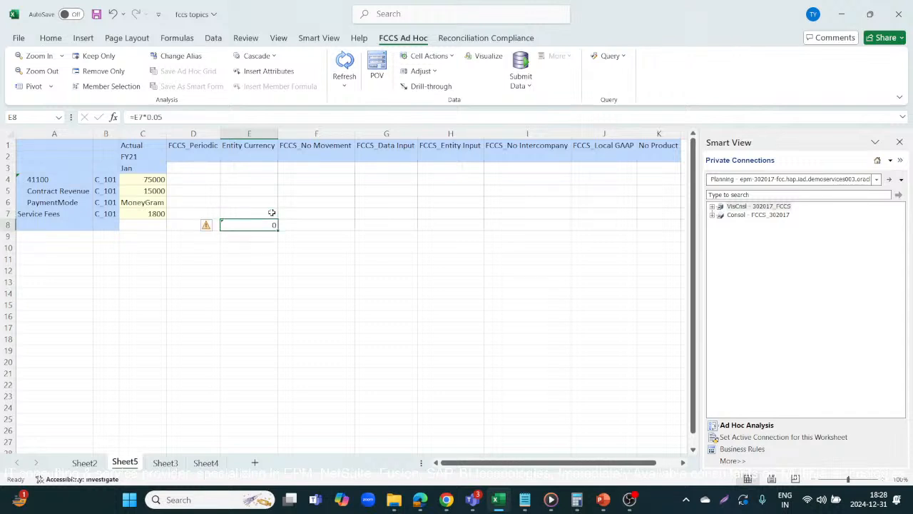
key("Delete")
Step: Enter the check formulas =C4-C5 in E7 and =E7*0.03 in E8 for the MoneyGram fee
left_click(271, 213)
type("=")
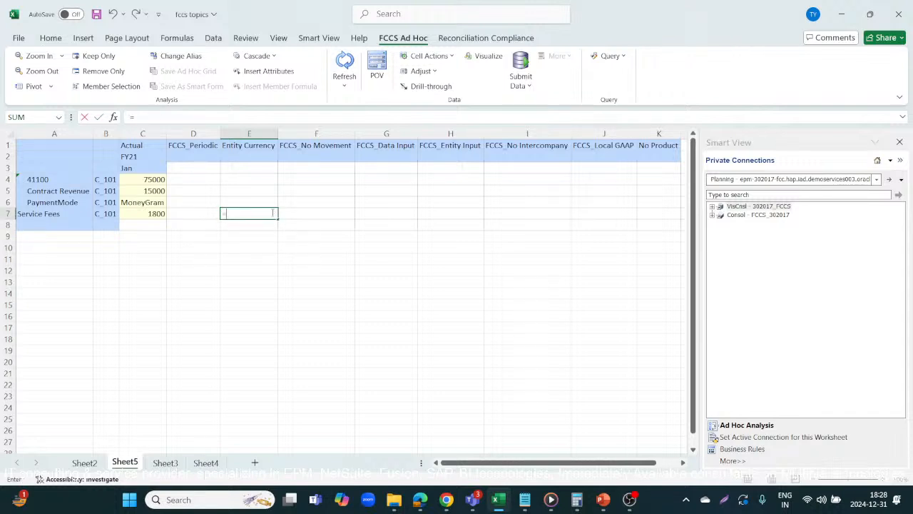
left_click(152, 180)
type("-")
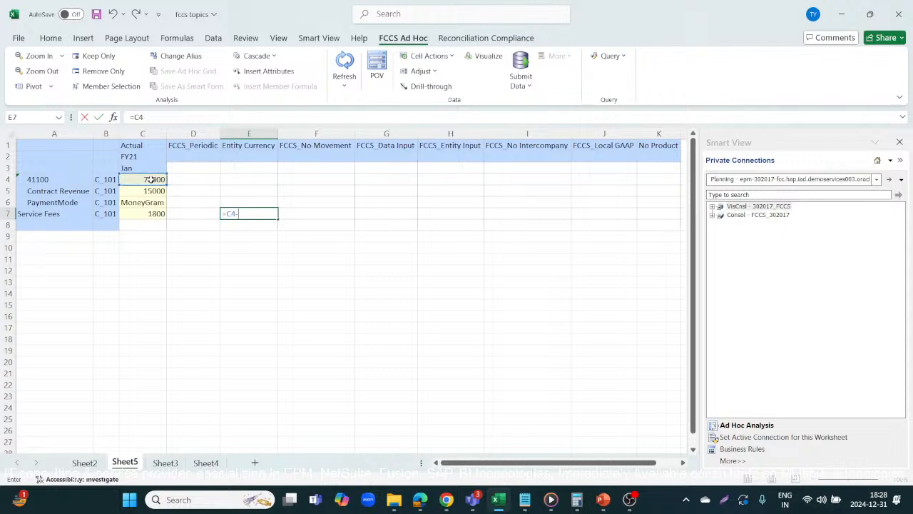
left_click(143, 190)
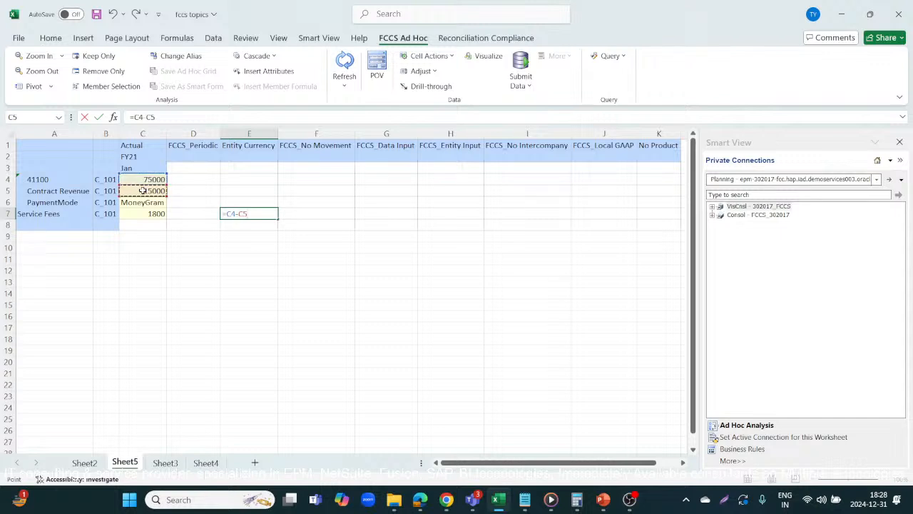
key("Return")
type("=")
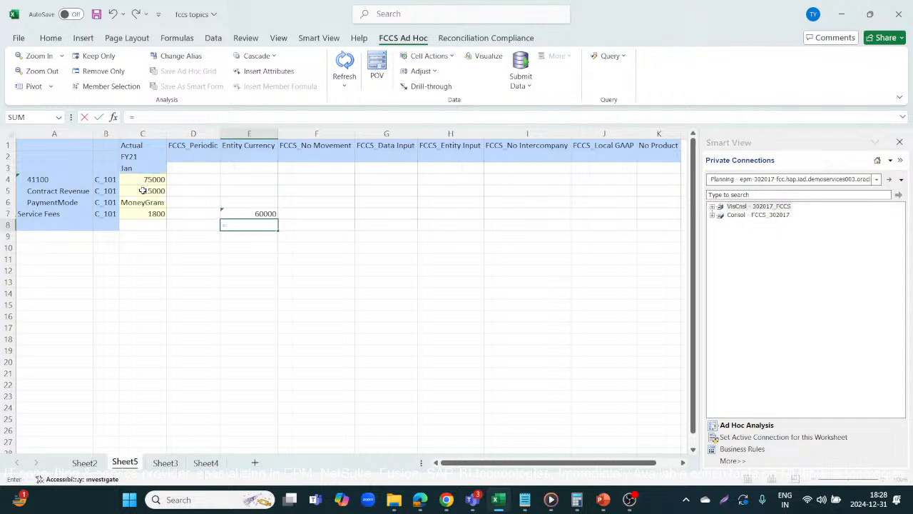
left_click(262, 213)
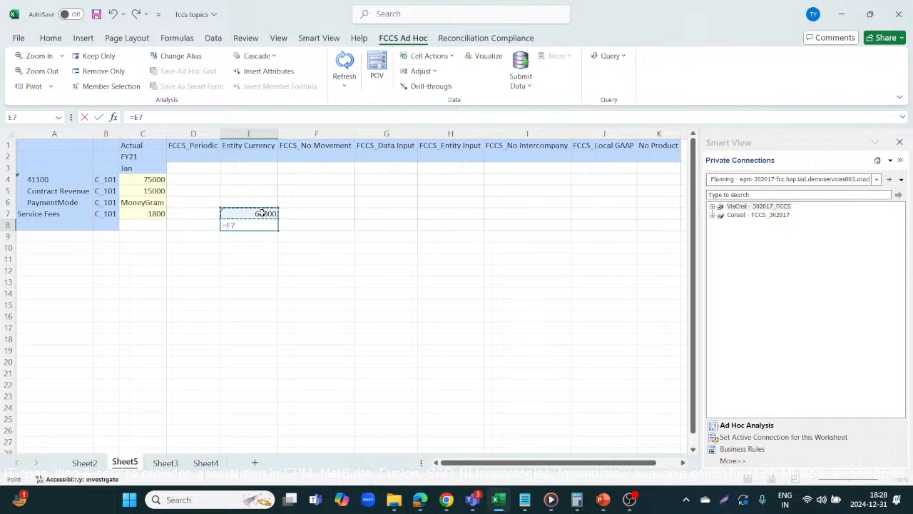
type("*")
type("0.03")
key("Return")
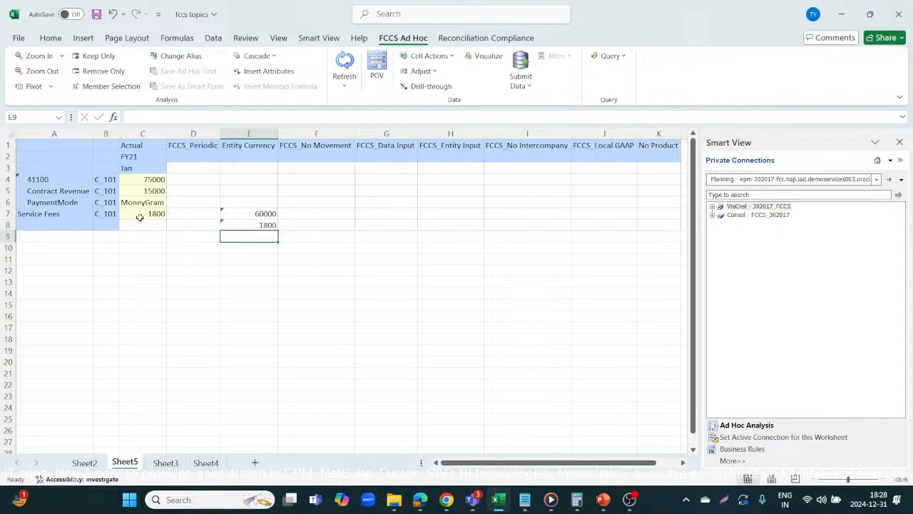
Step: Set PaymentMode to NEFT from its smart list and refresh the ad hoc grid
left_click(247, 227)
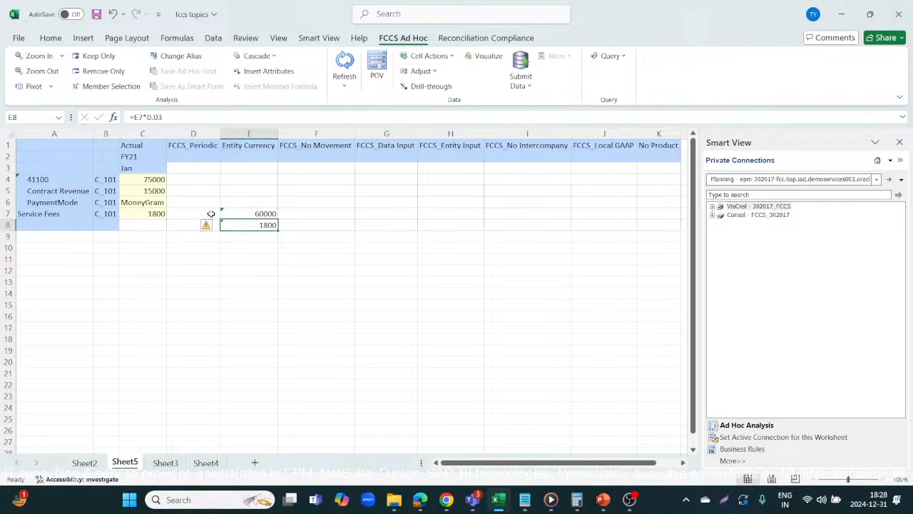
left_click(152, 203)
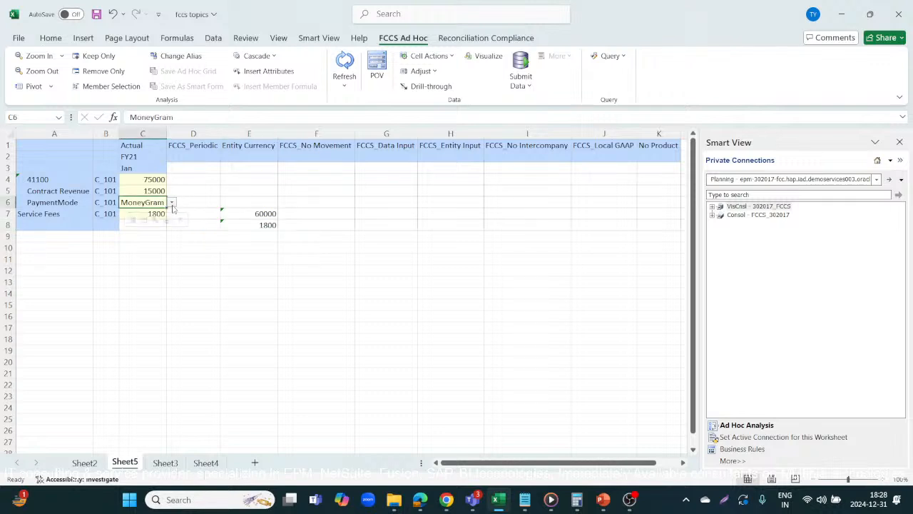
left_click(171, 205)
left_click(143, 258)
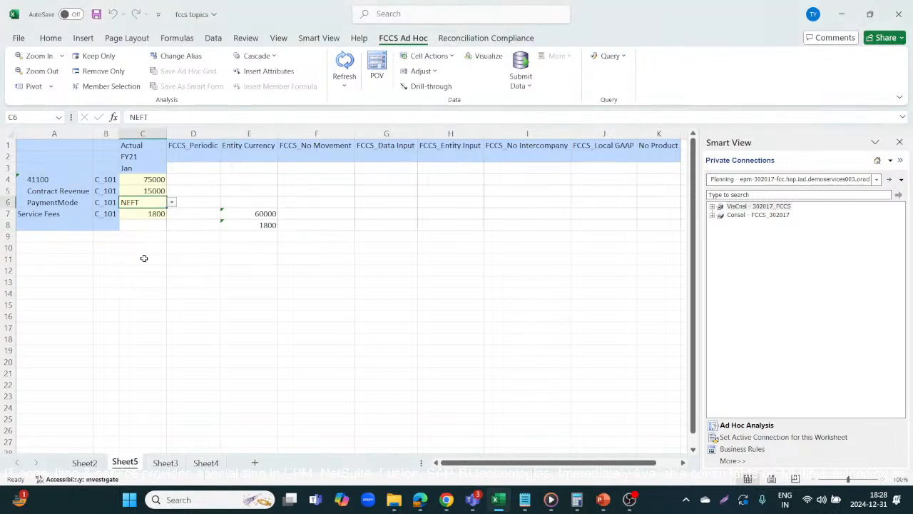
left_click(289, 269)
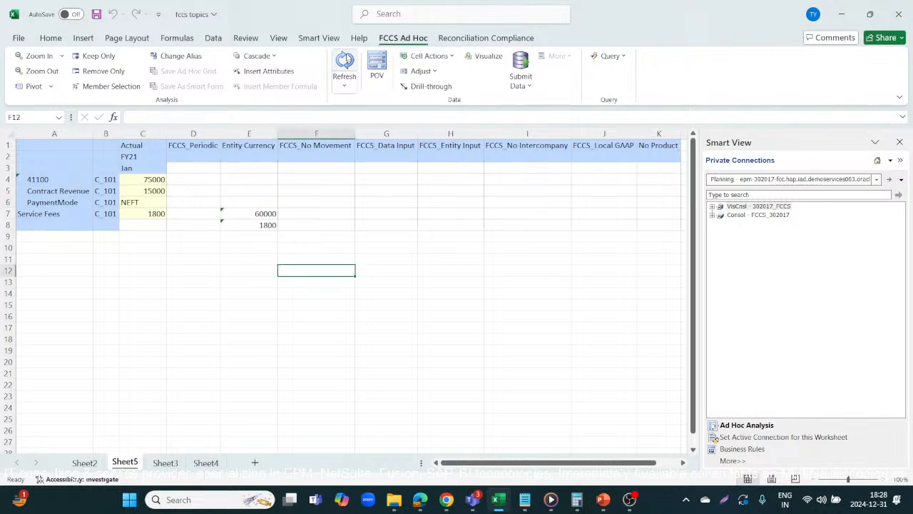
left_click(345, 60)
Step: Clear the check formulas from cells E7 and E8
left_click(263, 212)
key("Delete")
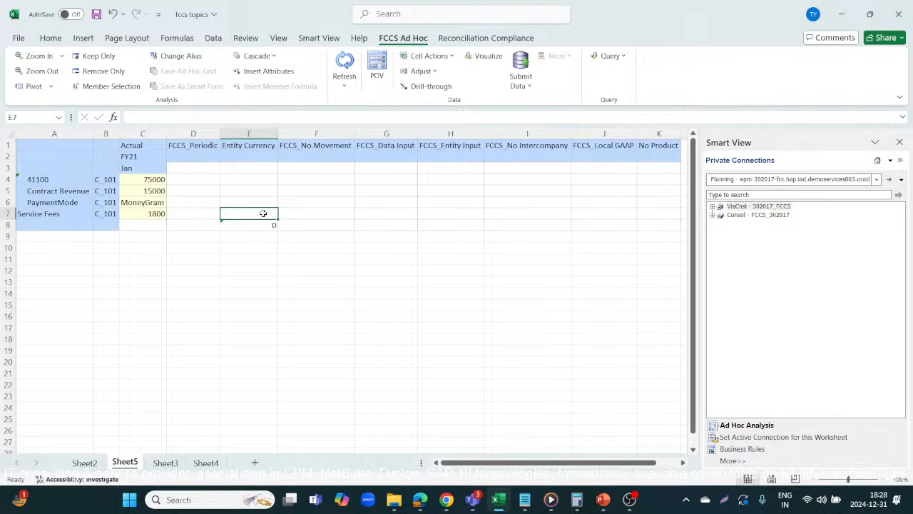
key("Down")
key("Delete")
left_click(218, 270)
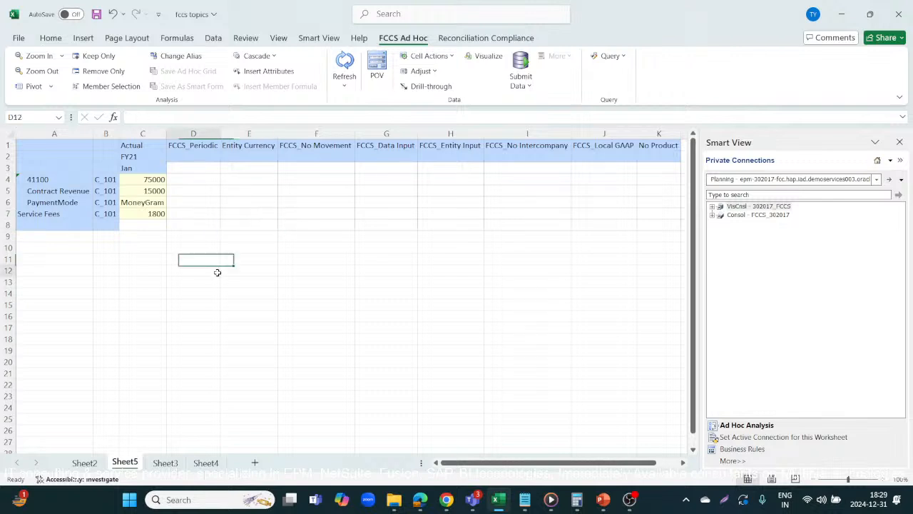
Step: Set PaymentMode in C6 to NEFT from its smart list
left_click(157, 204)
left_click(174, 203)
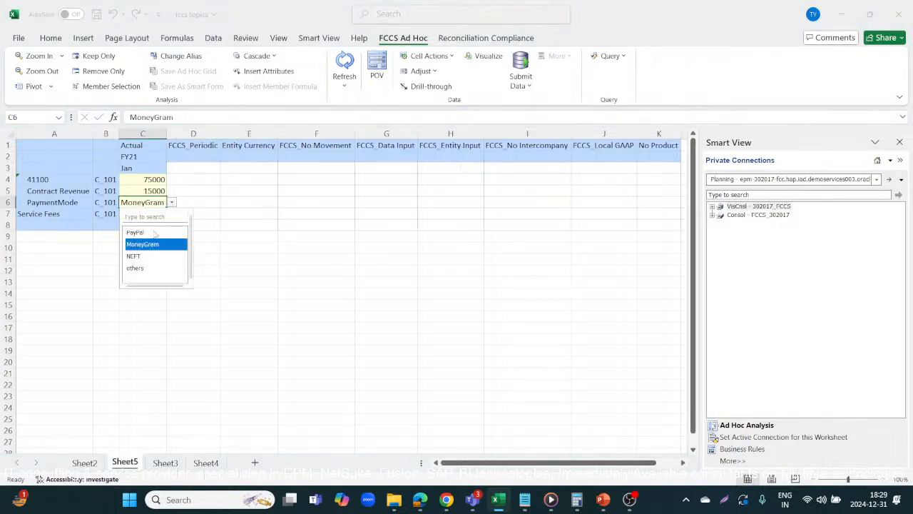
left_click(140, 255)
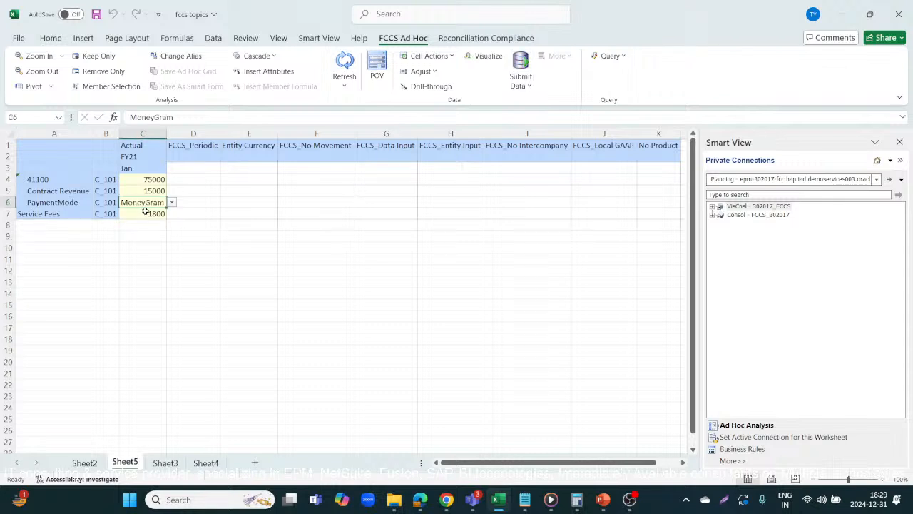
left_click(172, 202)
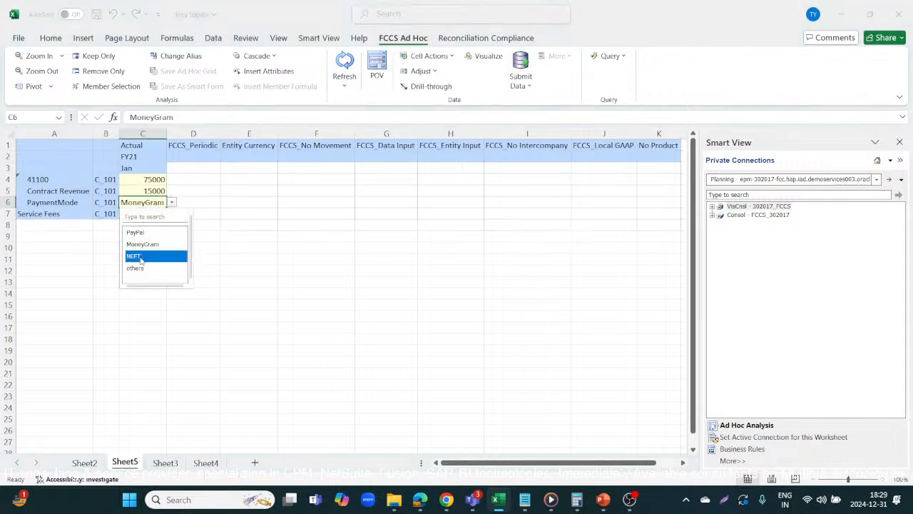
left_click(140, 256)
left_click(292, 205)
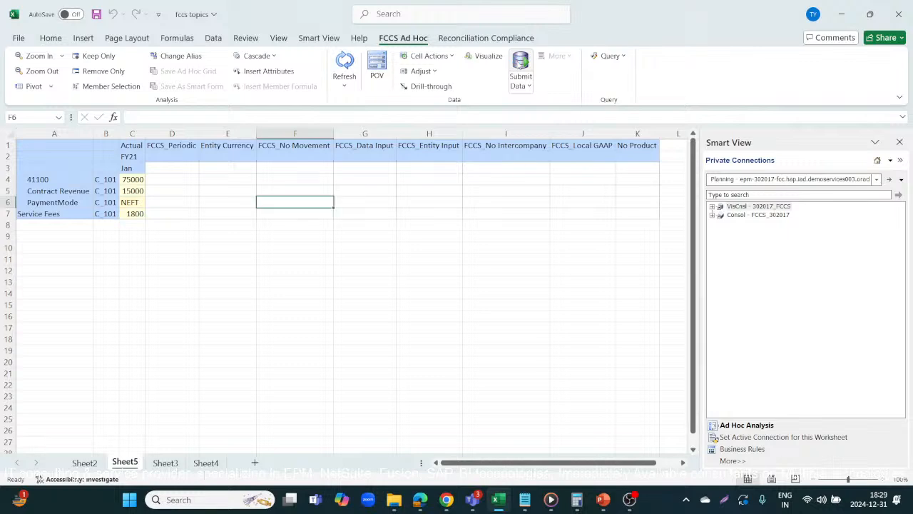
Step: Launch the pay rule in Calculation Manager, accepting the runtime prompt values and the launch status
key("alt+Tab")
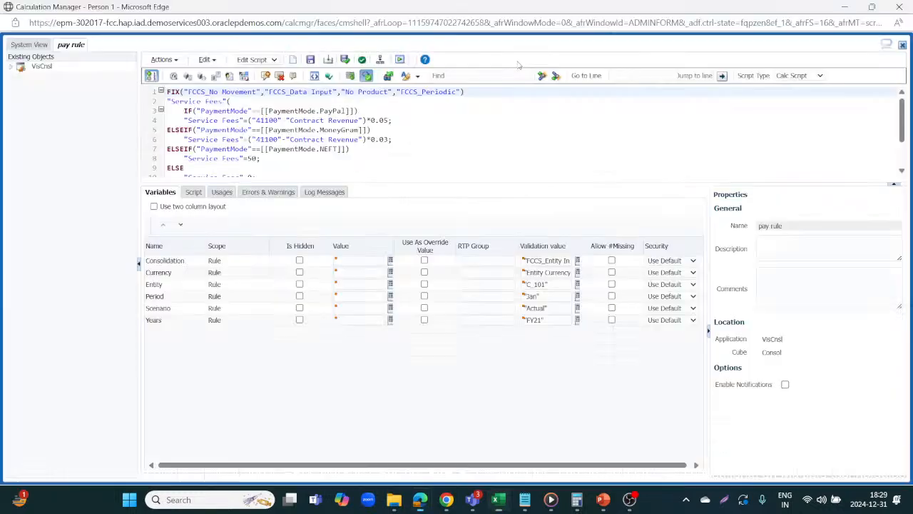
scroll(425, 154, "down", 1)
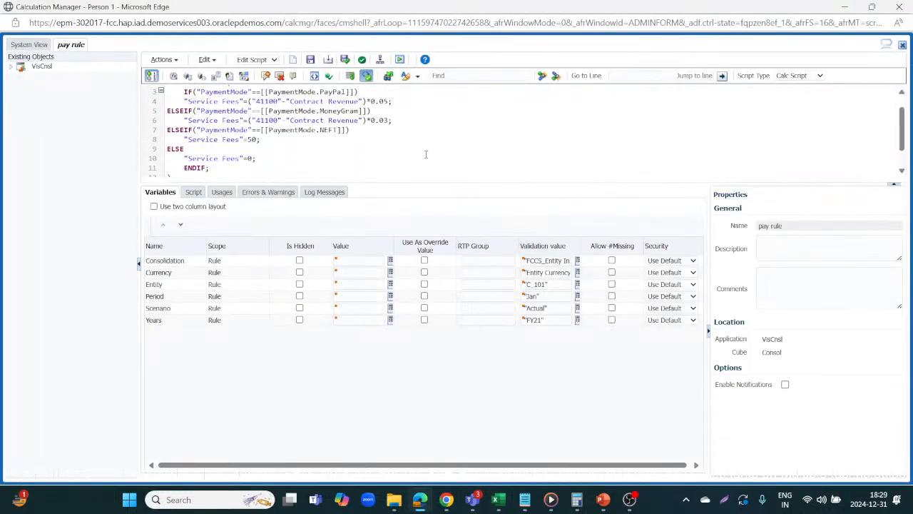
key("alt+Tab")
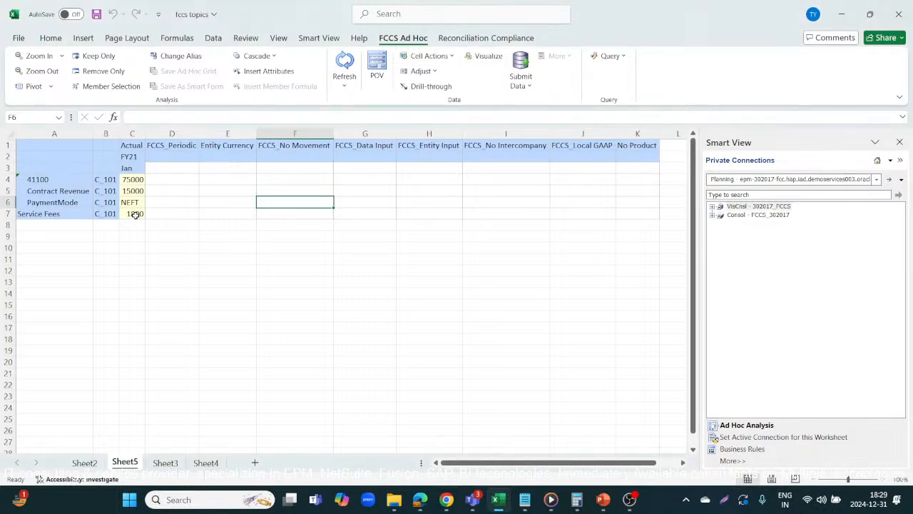
key("alt+Tab")
left_click(401, 60)
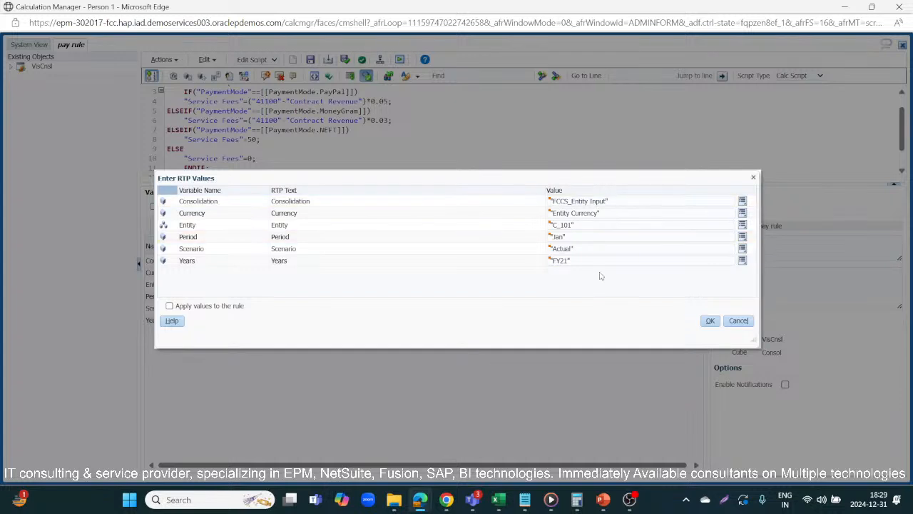
left_click(712, 321)
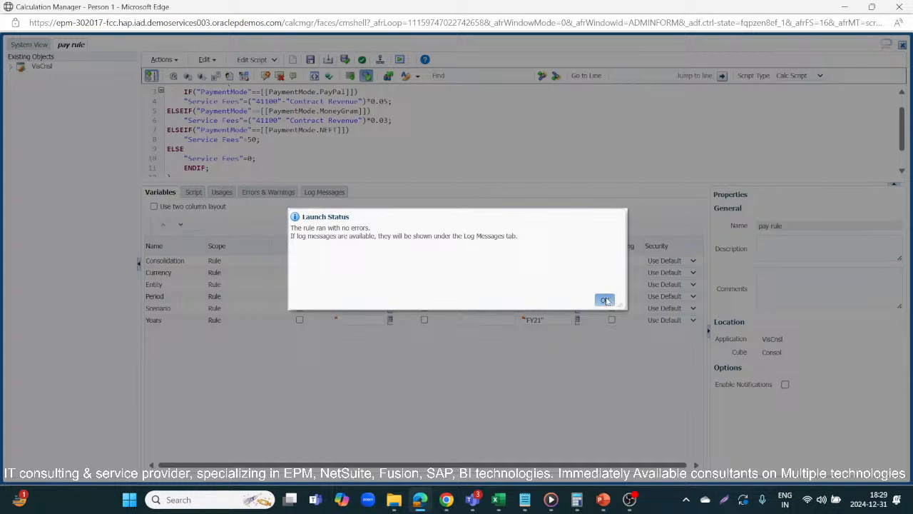
left_click(606, 300)
Step: Refresh the ad hoc grid in Excel to pull the calculated Service Fees for NEFT
key("alt+Tab")
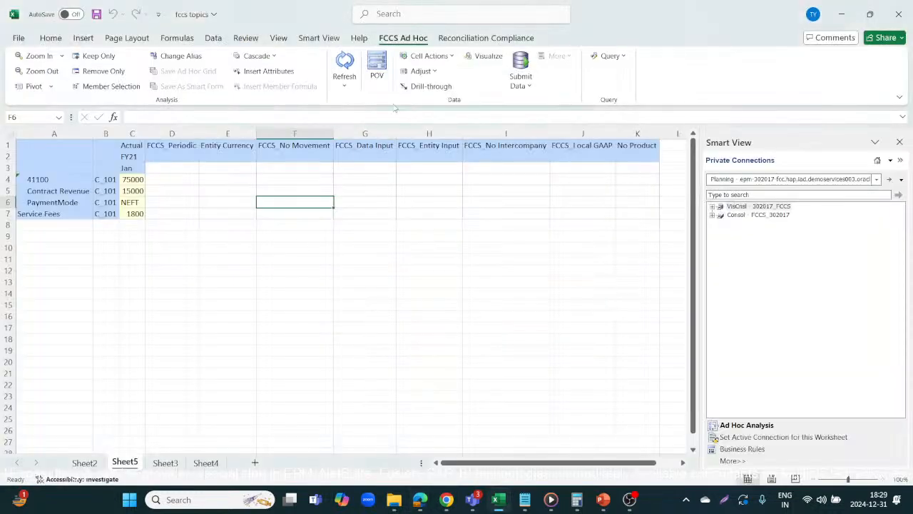
left_click(344, 67)
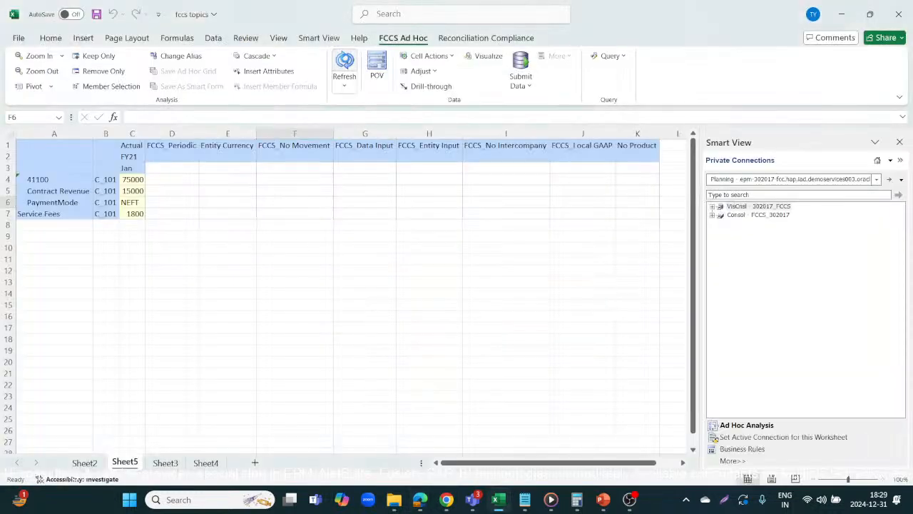
left_click(129, 214)
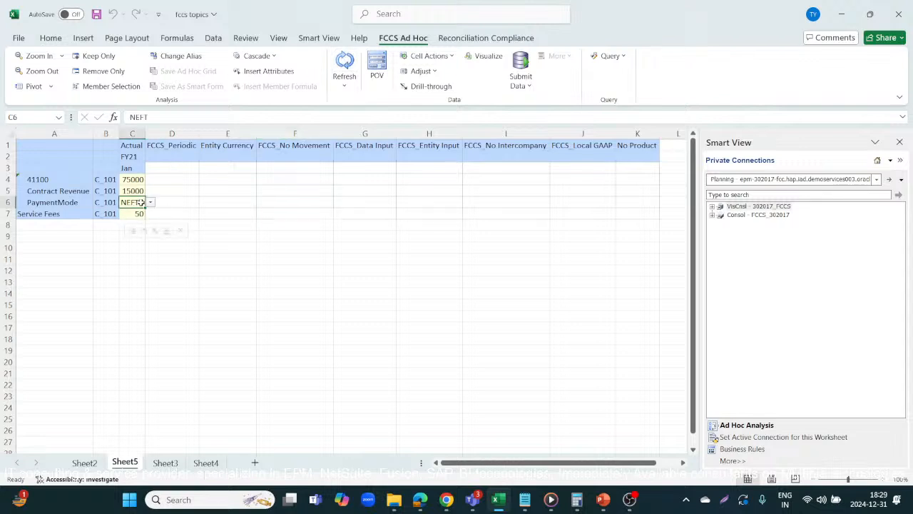
left_click(211, 241)
Step: Set PaymentMode in C6 to others from its smart list
left_click(133, 203)
left_click(149, 203)
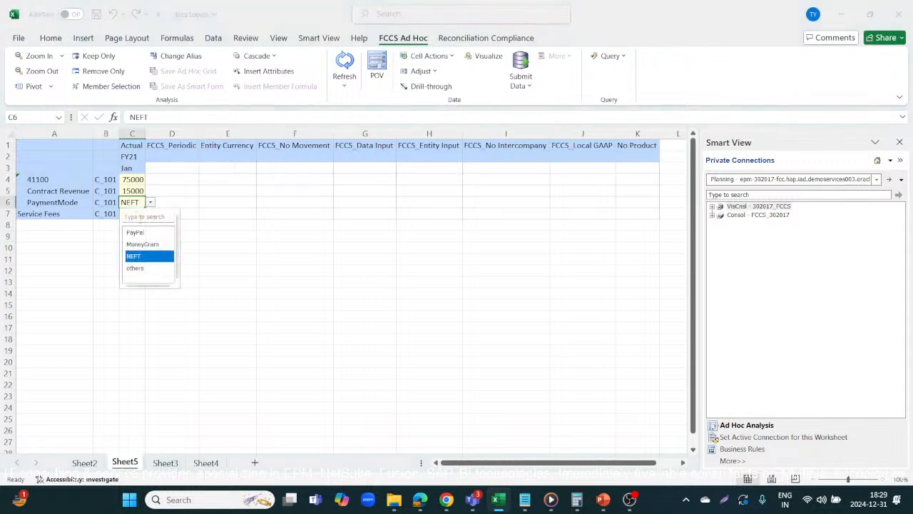
left_click(134, 269)
left_click(236, 268)
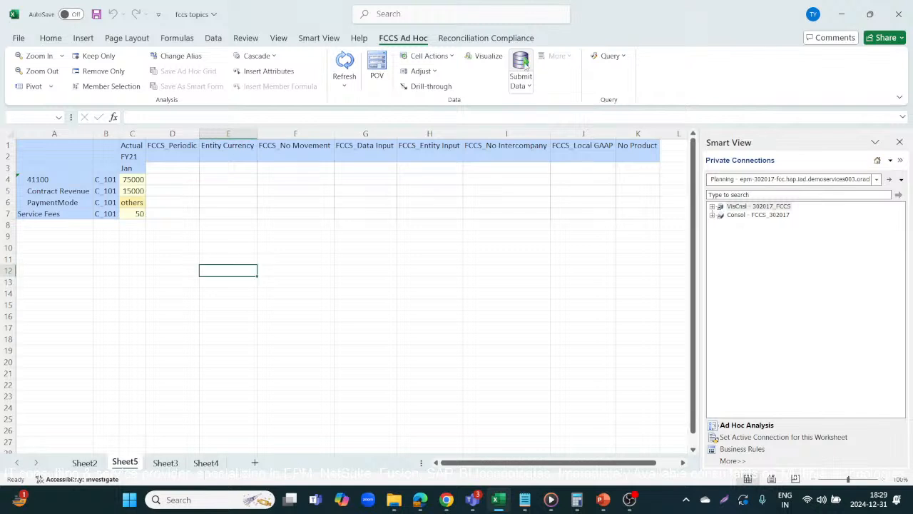
Step: Launch the pay rule again and refresh the ad hoc grid to check Service Fees for others
key("alt+Tab")
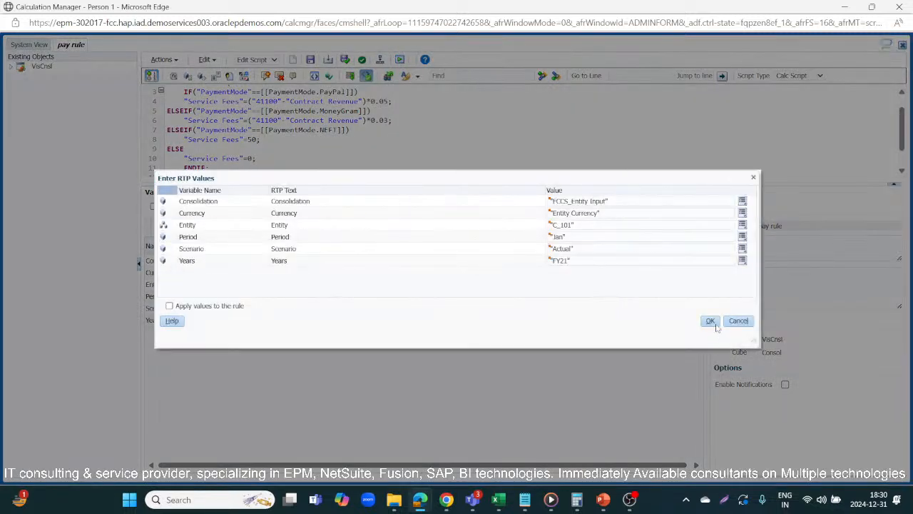
left_click(713, 325)
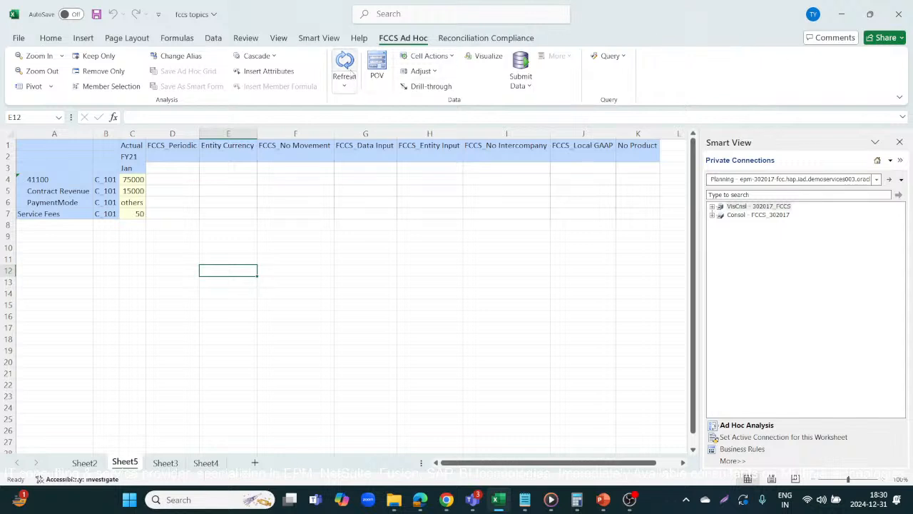
left_click(344, 64)
left_click(126, 203)
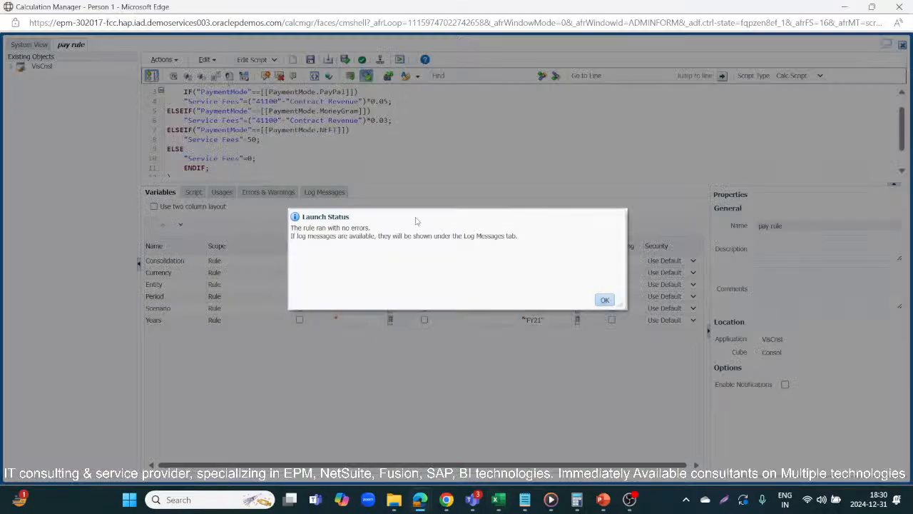
left_click(605, 299)
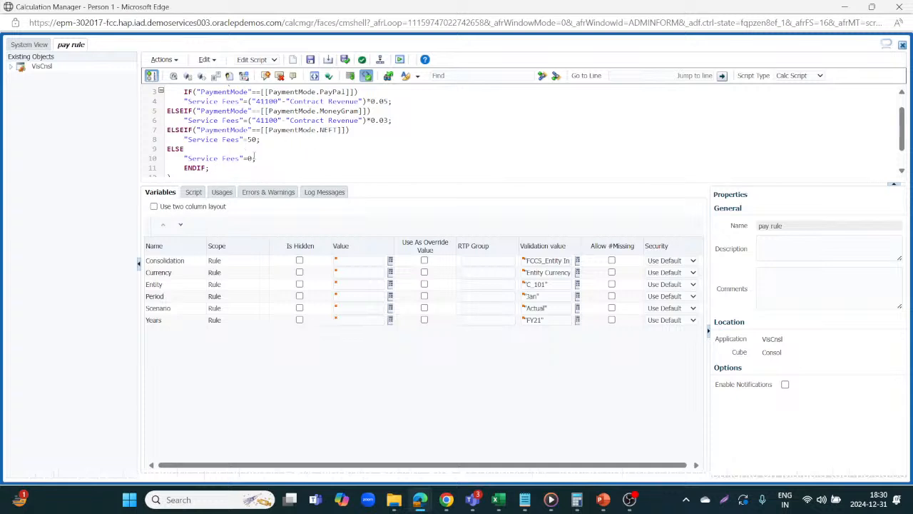
key("alt+Tab")
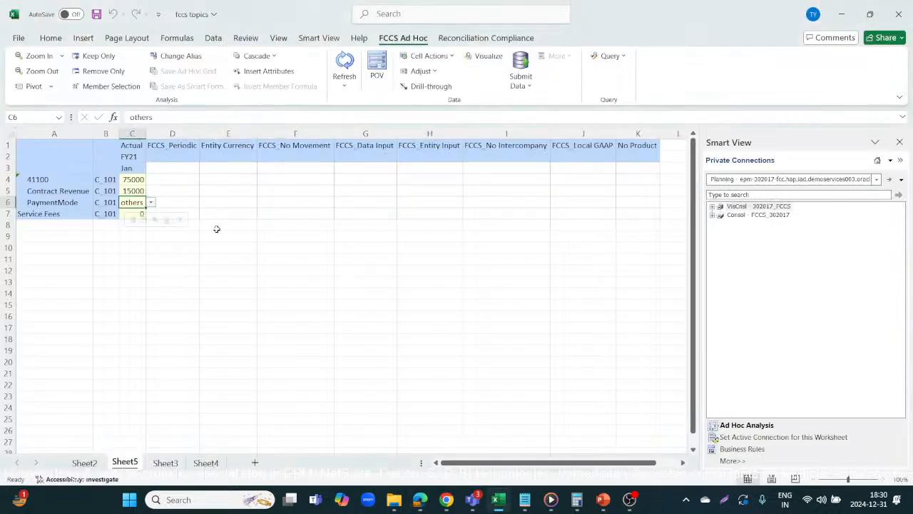
left_click(171, 247)
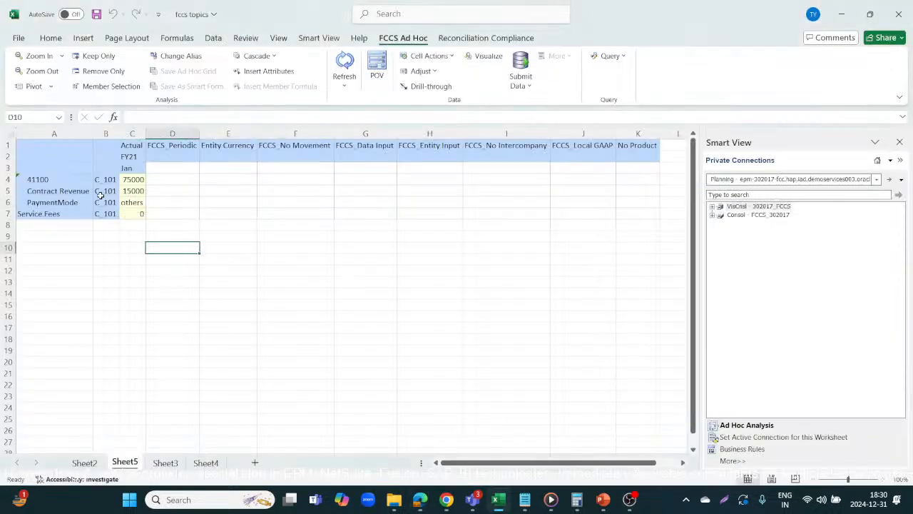
left_click(122, 213)
left_click(280, 242)
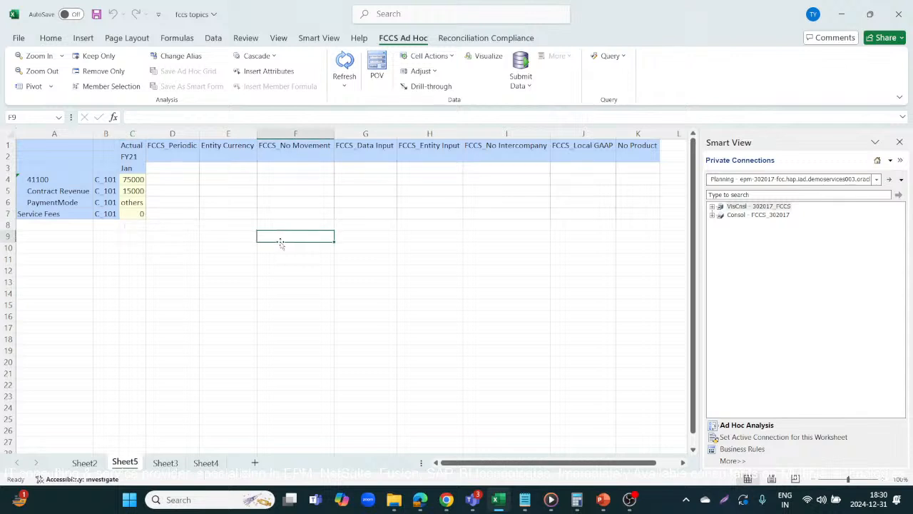
Step: Switch to YouTube Studio in the browser and end the live stream
key("alt+Tab")
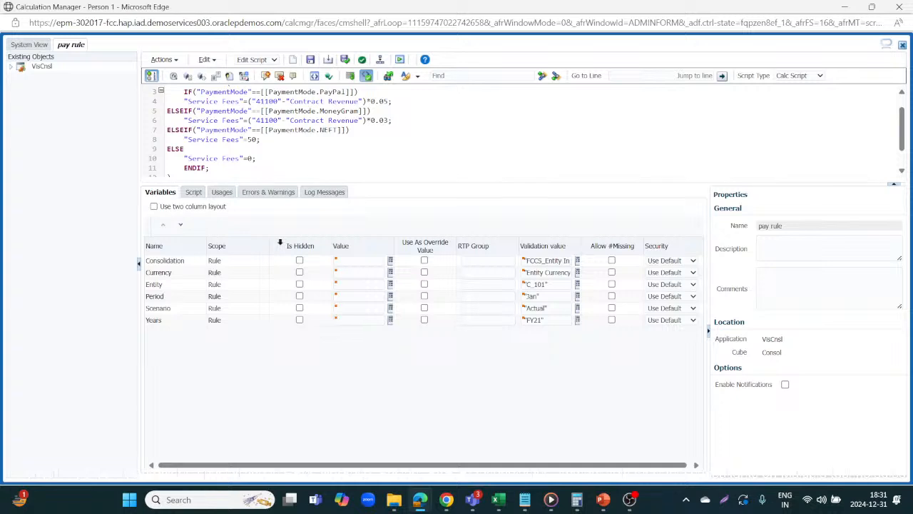
key("alt+Tab")
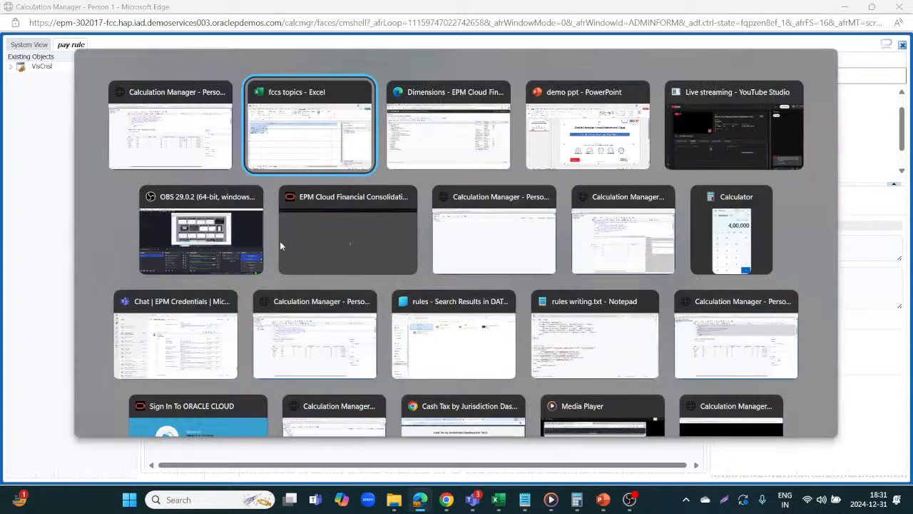
key("alt+Tab")
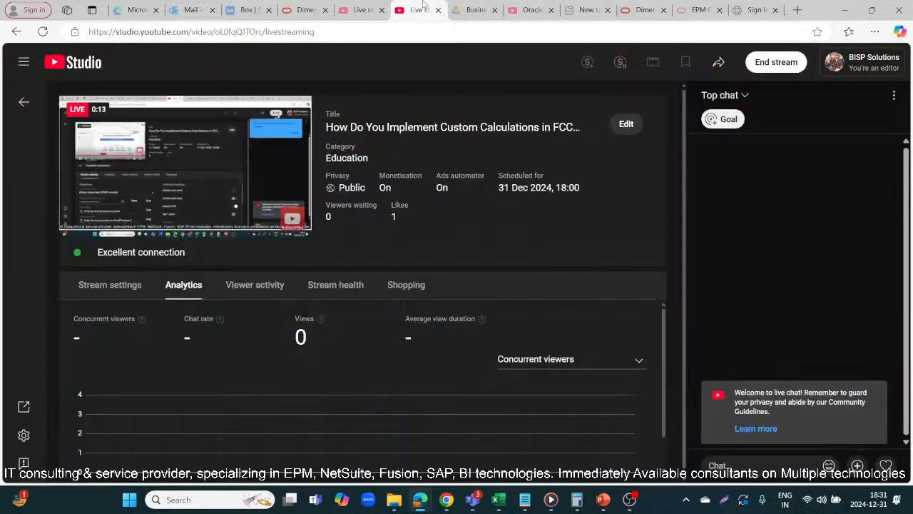
left_click(414, 9)
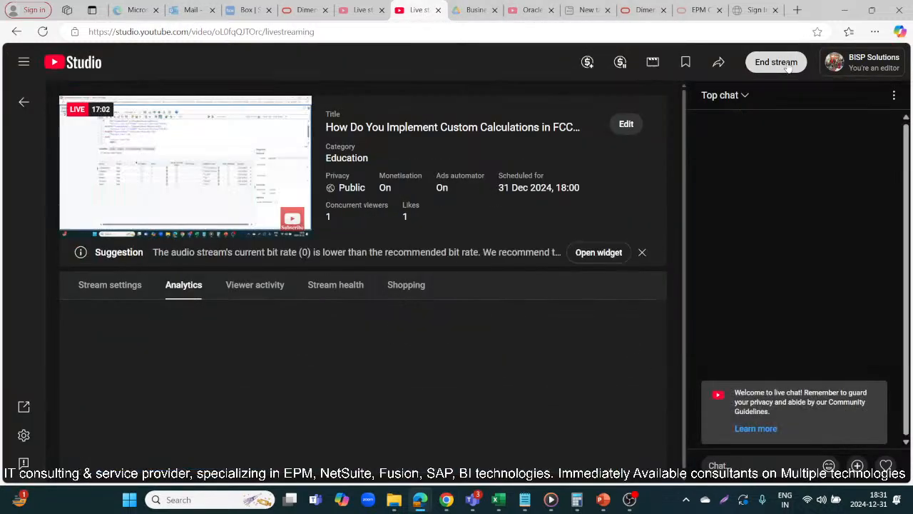
left_click(777, 62)
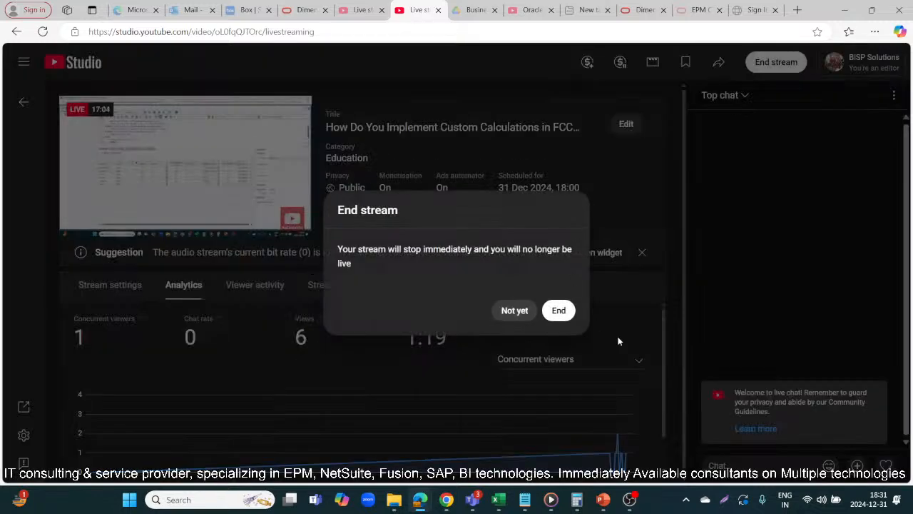
left_click(556, 311)
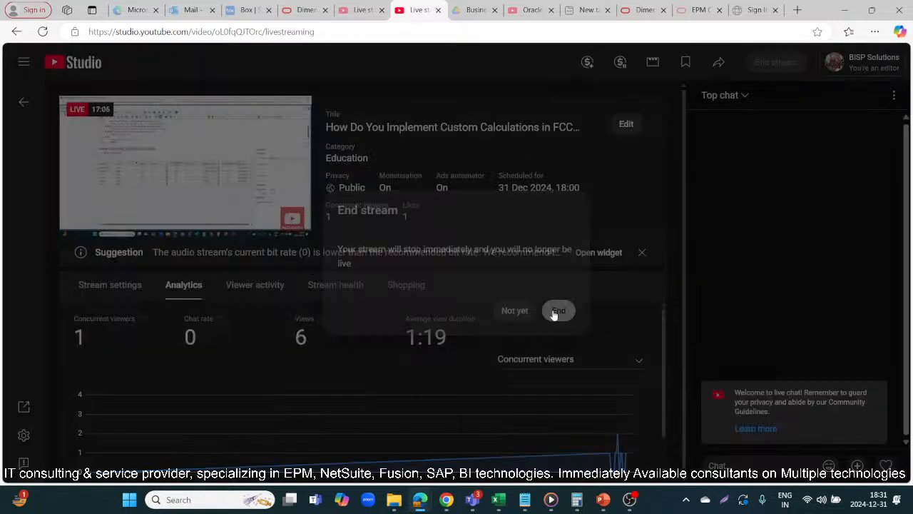